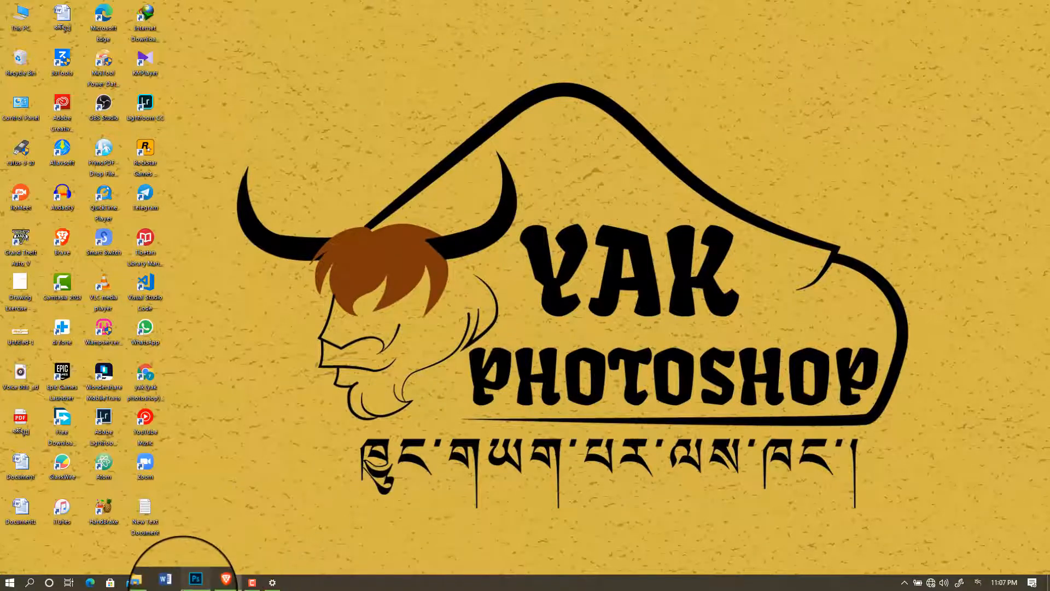
Switch to Photoshop and look at the available healing tools for the portrait document
{"action": "left_click", "coordinate": [186, 583]}
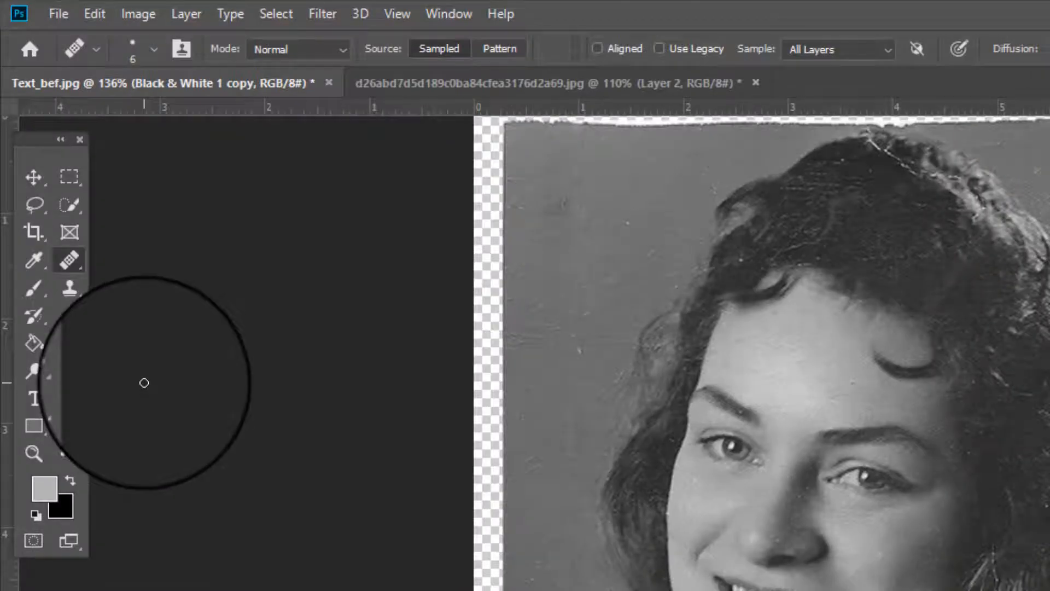
{"action": "right_click", "coordinate": [63, 271]}
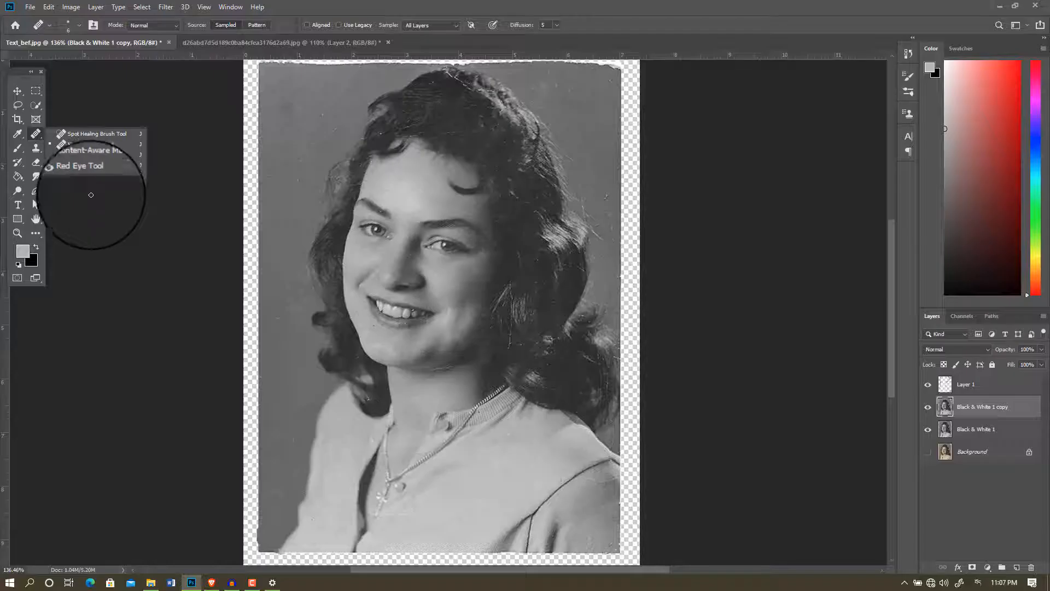
{"action": "left_click", "coordinate": [89, 215]}
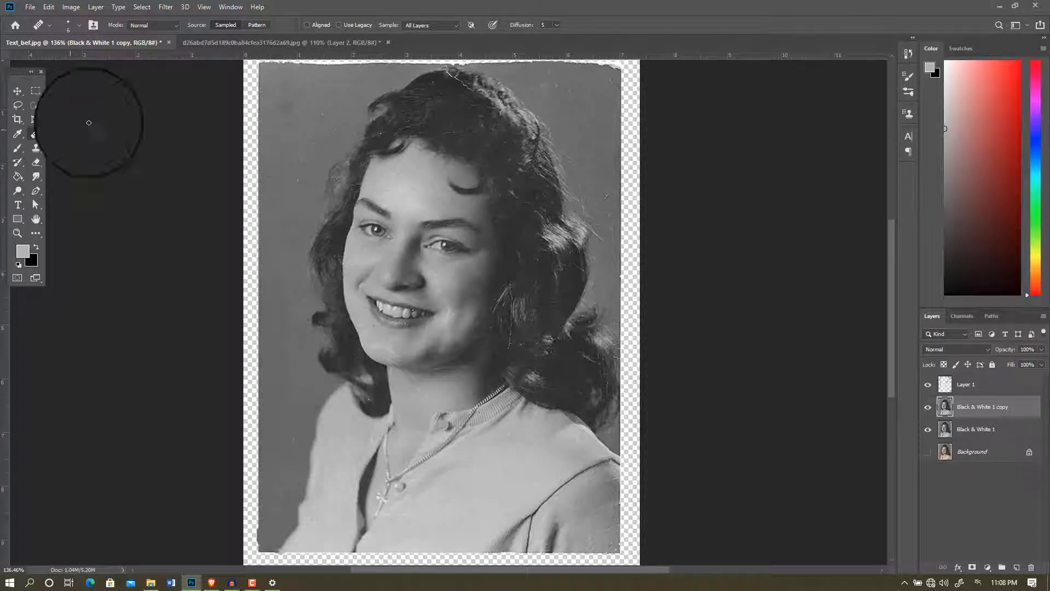
Compare the couple photo before and after restoration by hiding Layer 2 and Layer 1, and showing them again
{"action": "left_click", "coordinate": [247, 46]}
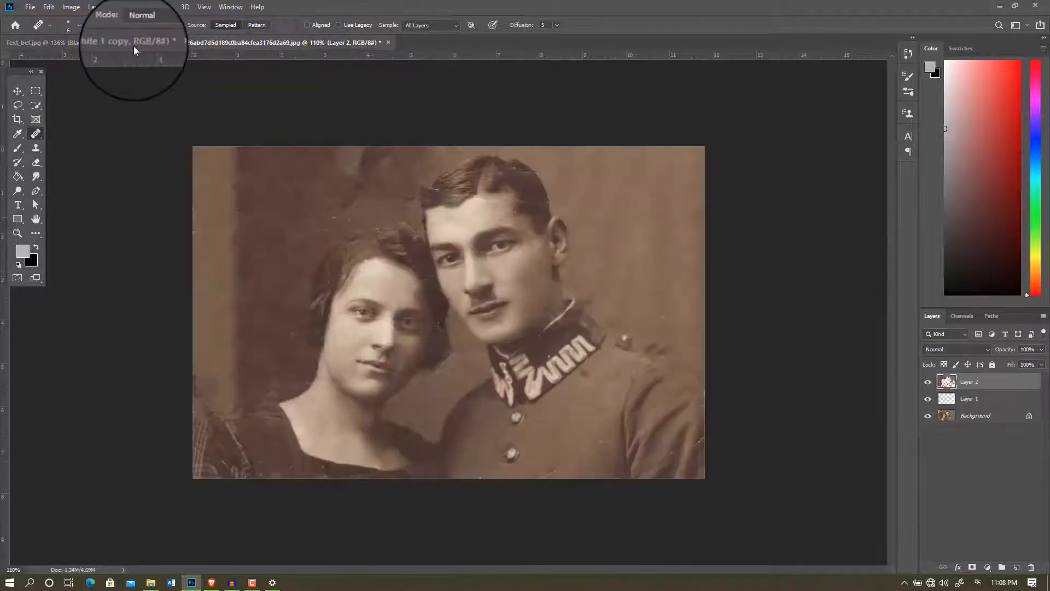
{"action": "right_click", "coordinate": [36, 134]}
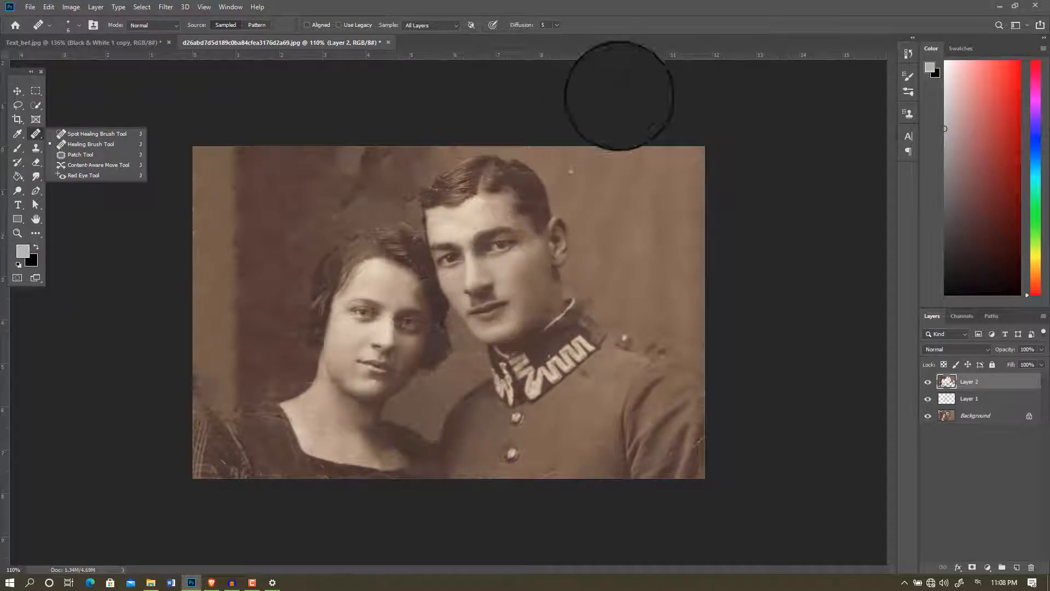
{"action": "left_click", "coordinate": [626, 20]}
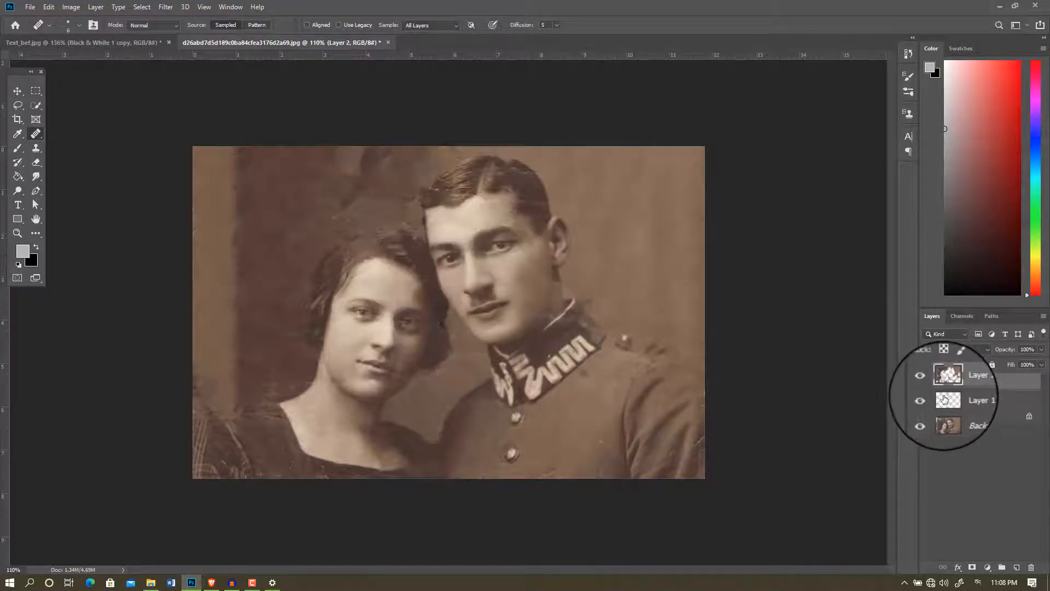
{"action": "left_click_drag", "start_coordinate": [920, 374], "coordinate": [920, 401]}
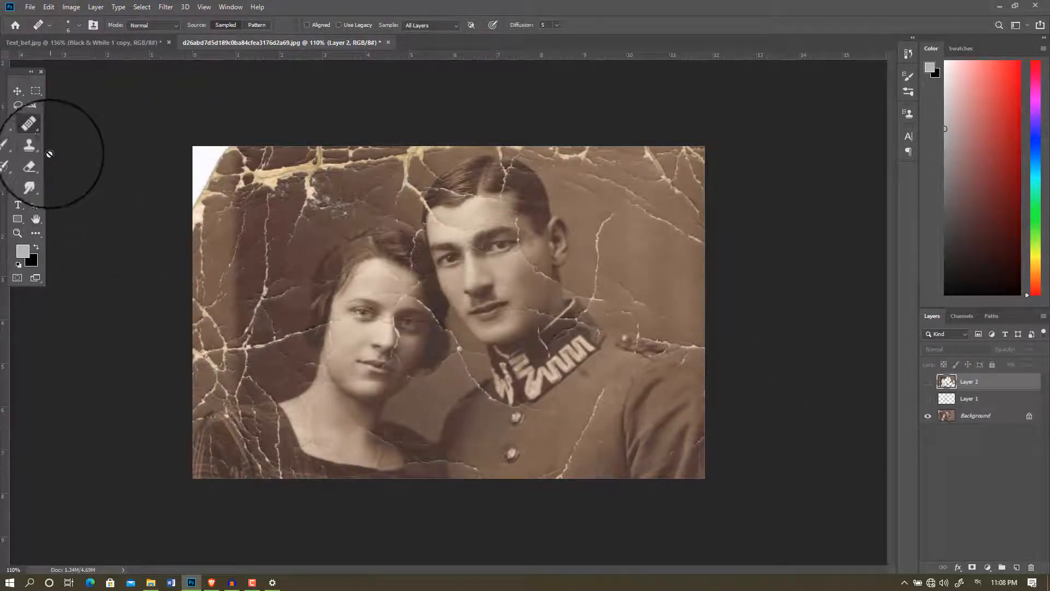
{"action": "left_click", "coordinate": [928, 398]}
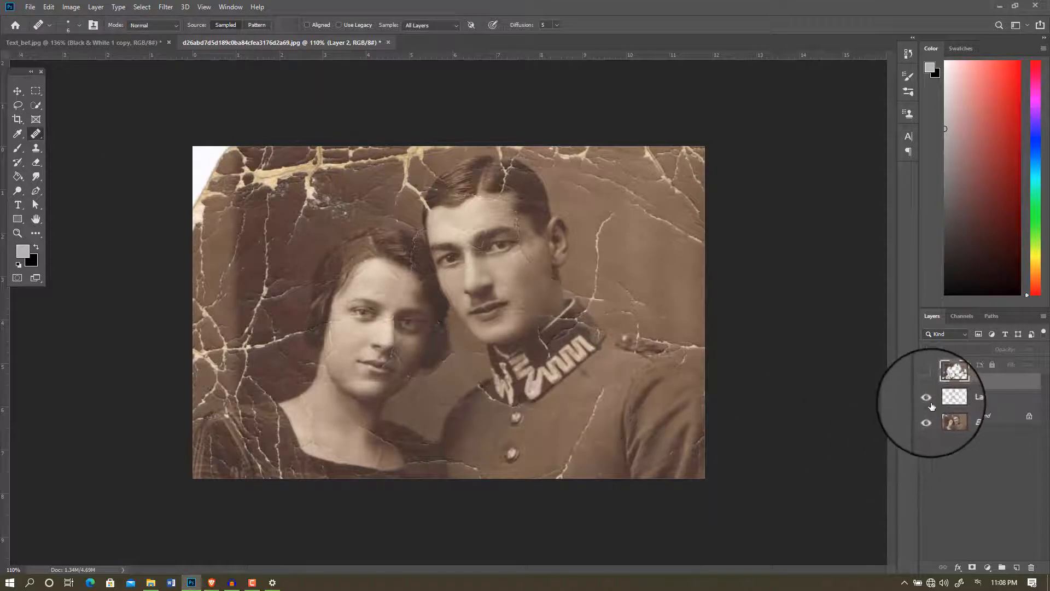
{"action": "left_click", "coordinate": [927, 381]}
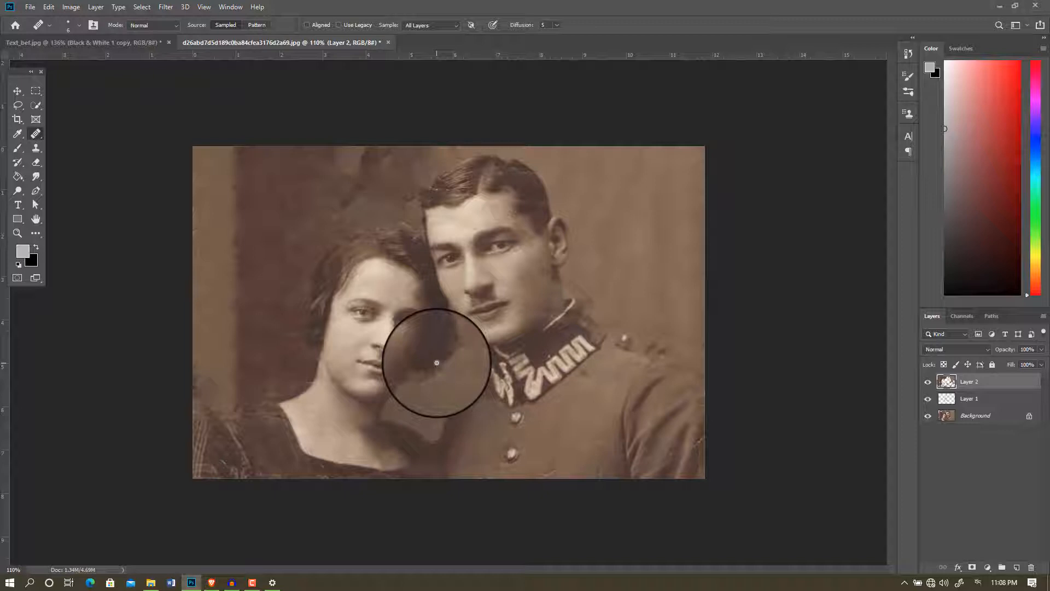
In Text_bef.jpg, hide Layer 1, Black & White 1 copy and Black & White 1 so that only the Background layer shows
{"action": "left_click", "coordinate": [143, 43]}
{"action": "left_click", "coordinate": [927, 384]}
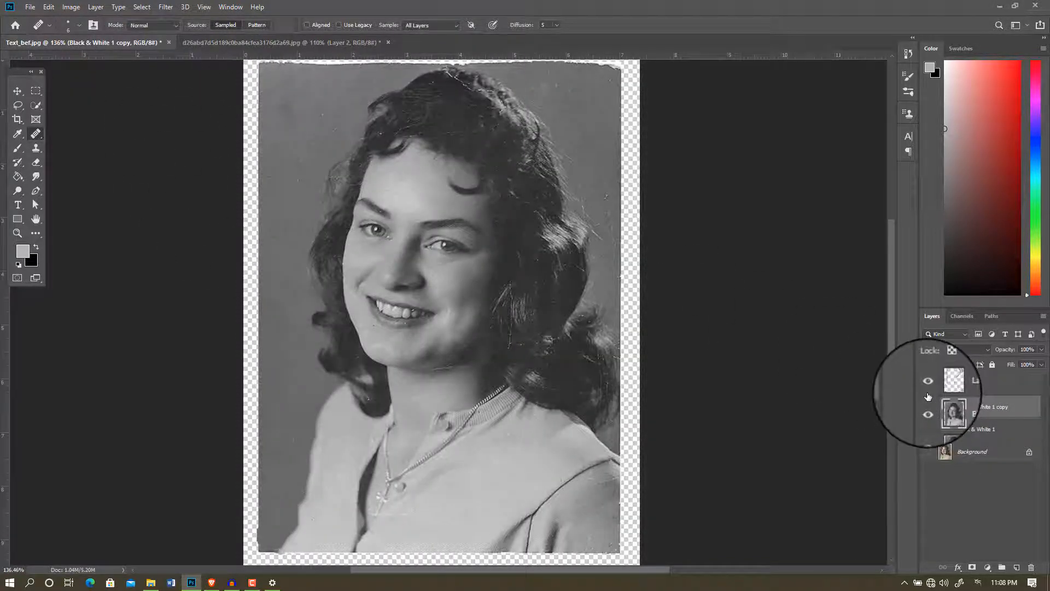
{"action": "left_click", "coordinate": [928, 417]}
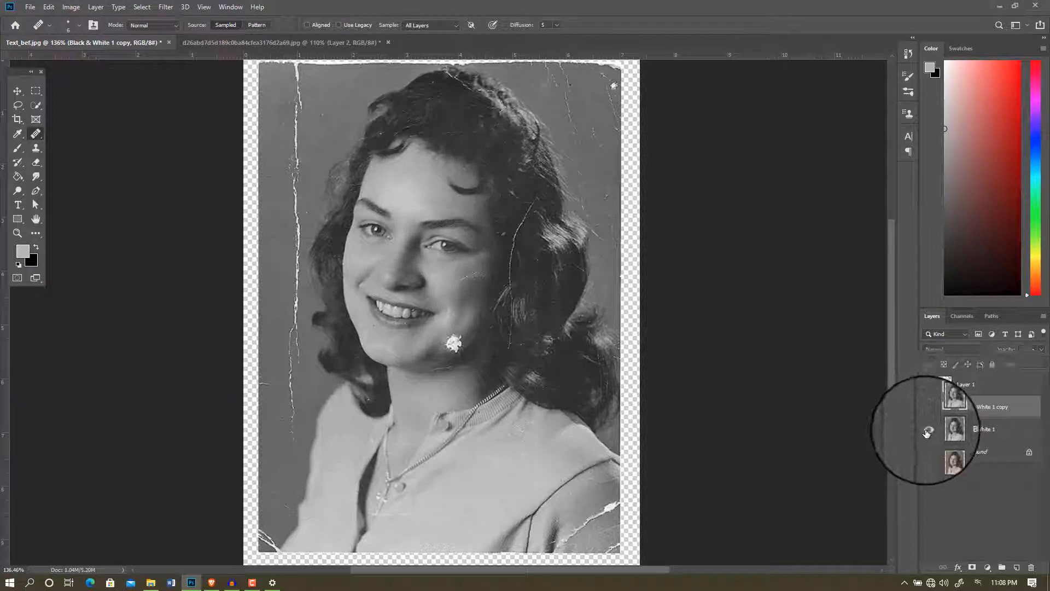
{"action": "left_click", "coordinate": [926, 434]}
{"action": "left_click", "coordinate": [927, 434]}
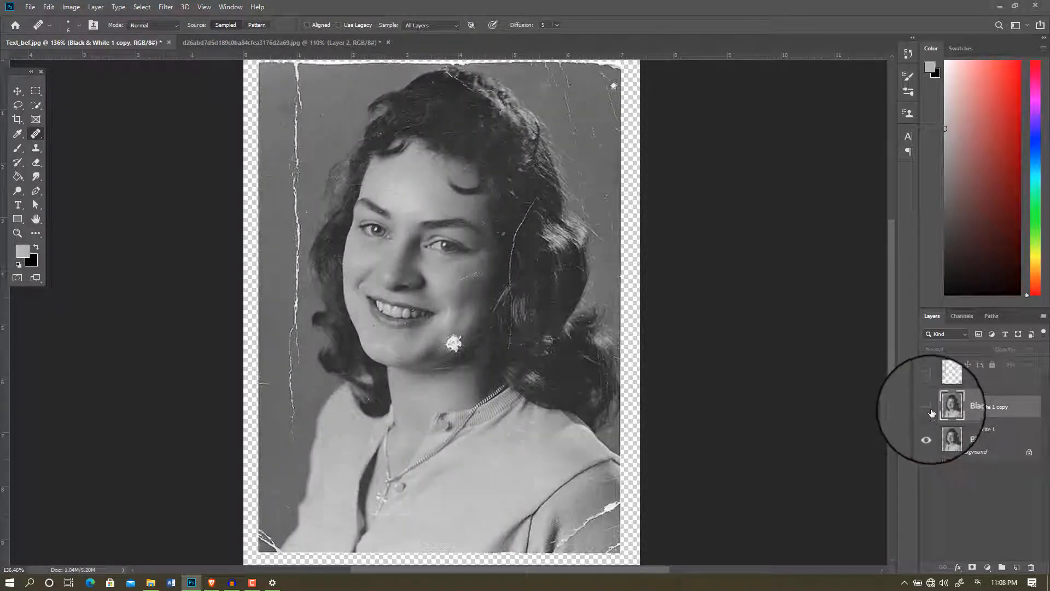
{"action": "left_click", "coordinate": [926, 433]}
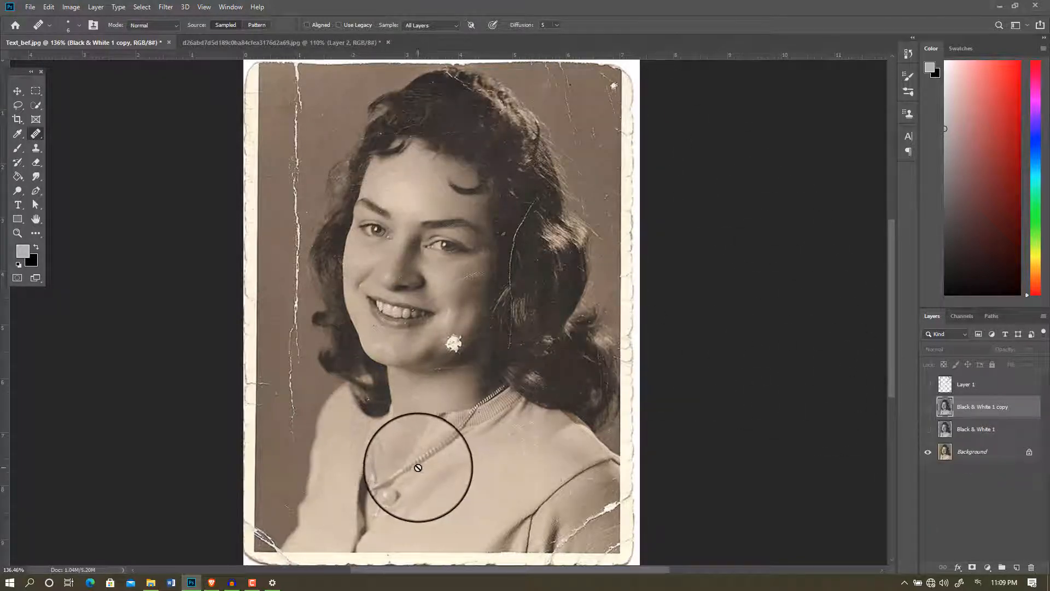
Look through the Spot Healing Brush, Healing Brush and Patch tools one after another
{"action": "right_click", "coordinate": [35, 135]}
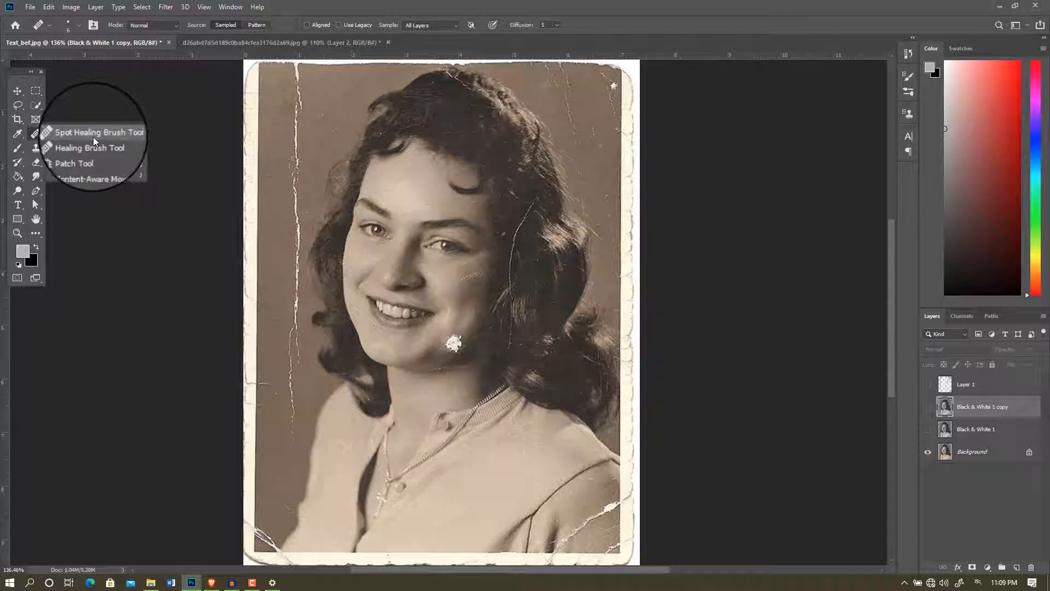
{"action": "left_click", "coordinate": [93, 136]}
{"action": "right_click", "coordinate": [36, 134]}
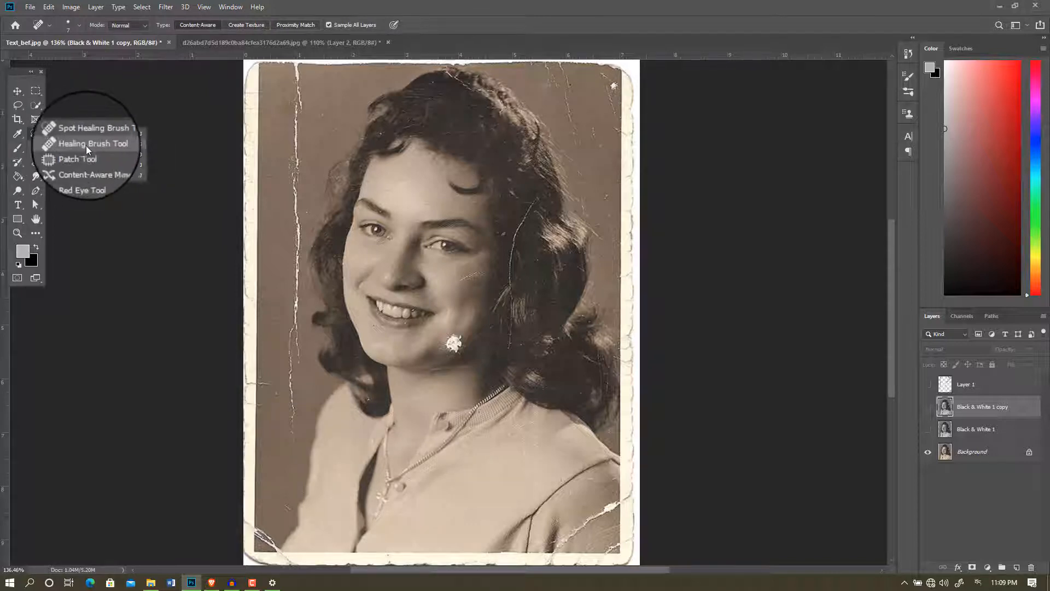
{"action": "left_click", "coordinate": [87, 146]}
{"action": "right_click", "coordinate": [38, 136]}
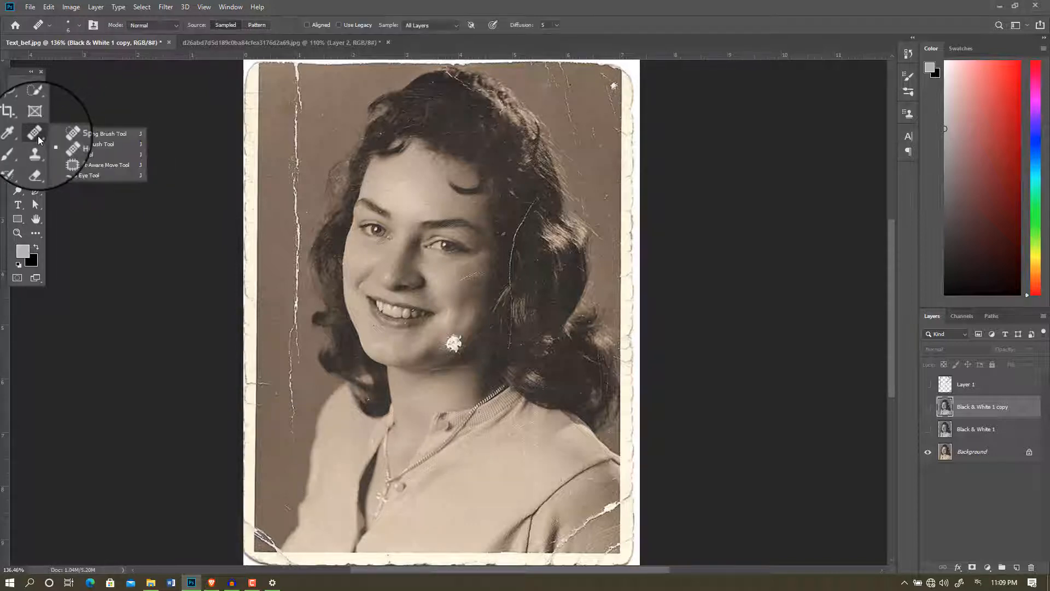
{"action": "left_click", "coordinate": [88, 156]}
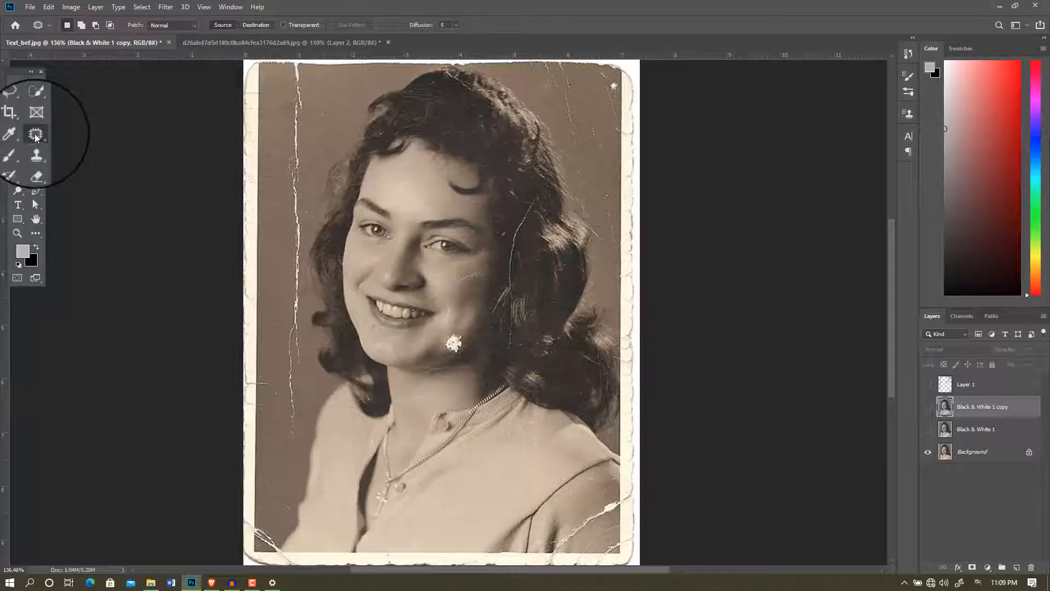
{"action": "right_click", "coordinate": [36, 136]}
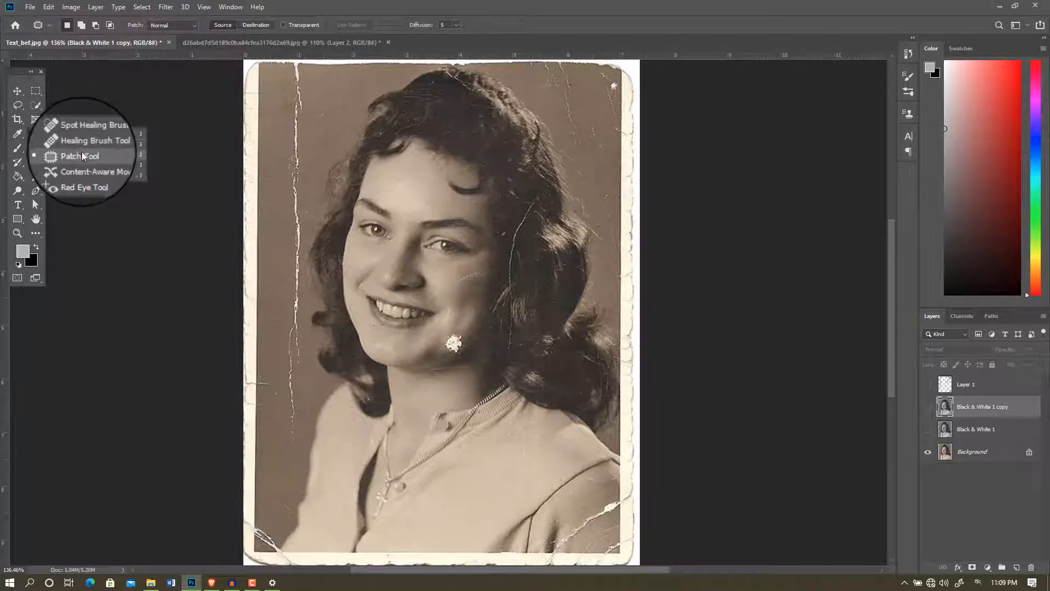
{"action": "left_click", "coordinate": [98, 152]}
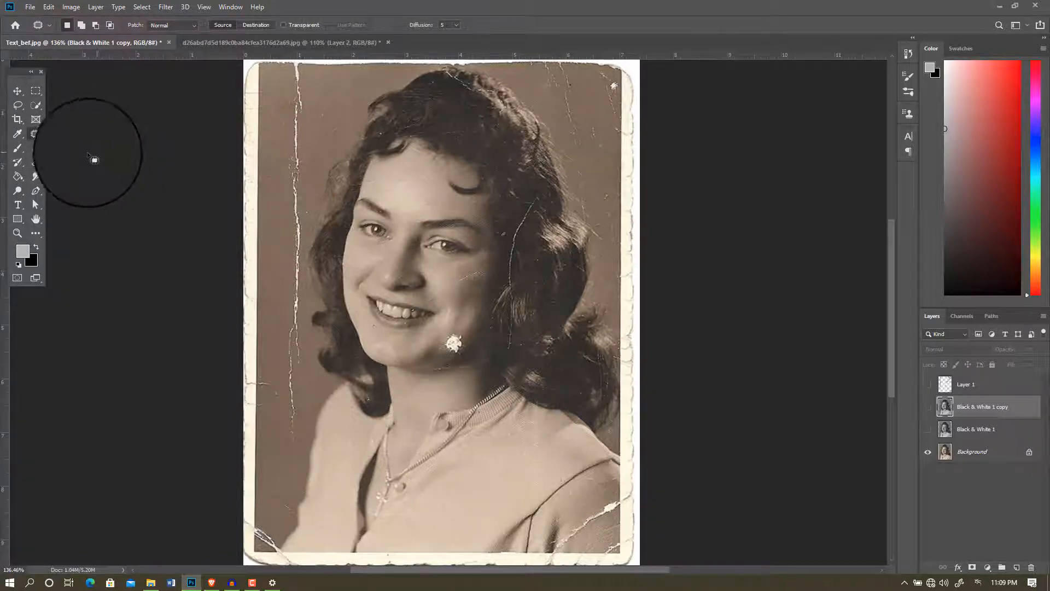
{"action": "right_click", "coordinate": [40, 137]}
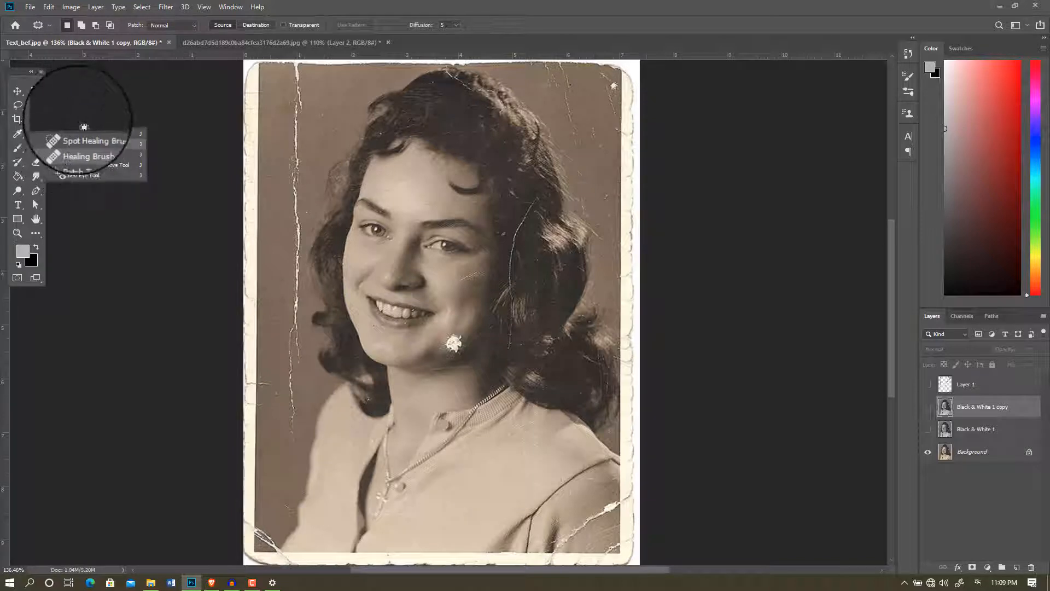
Activate the Clone Stamp tool and add a new empty layer directly above the Background layer
{"action": "left_click", "coordinate": [34, 149]}
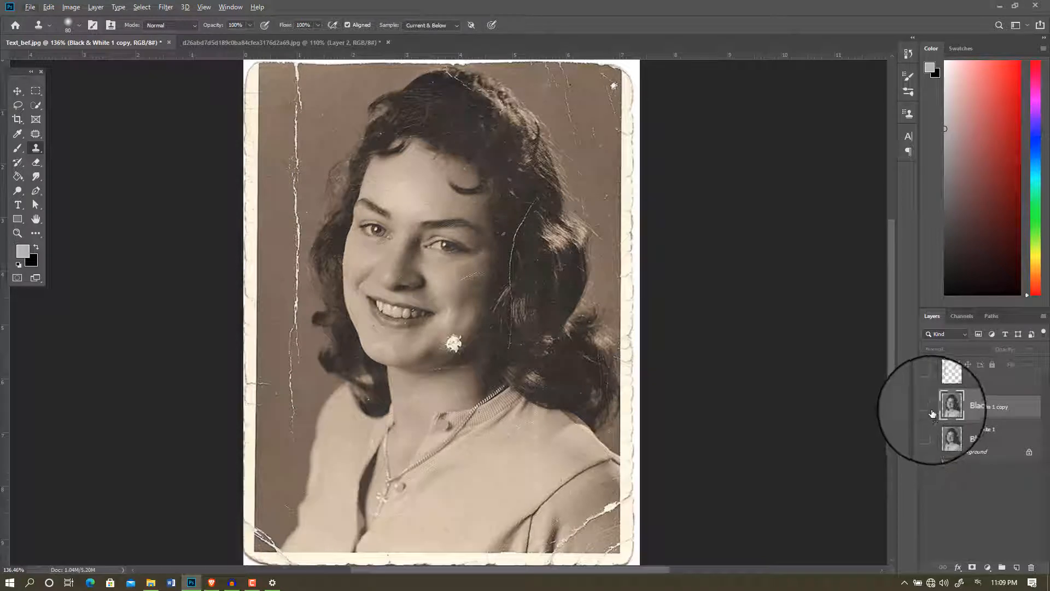
{"action": "left_click", "coordinate": [967, 449]}
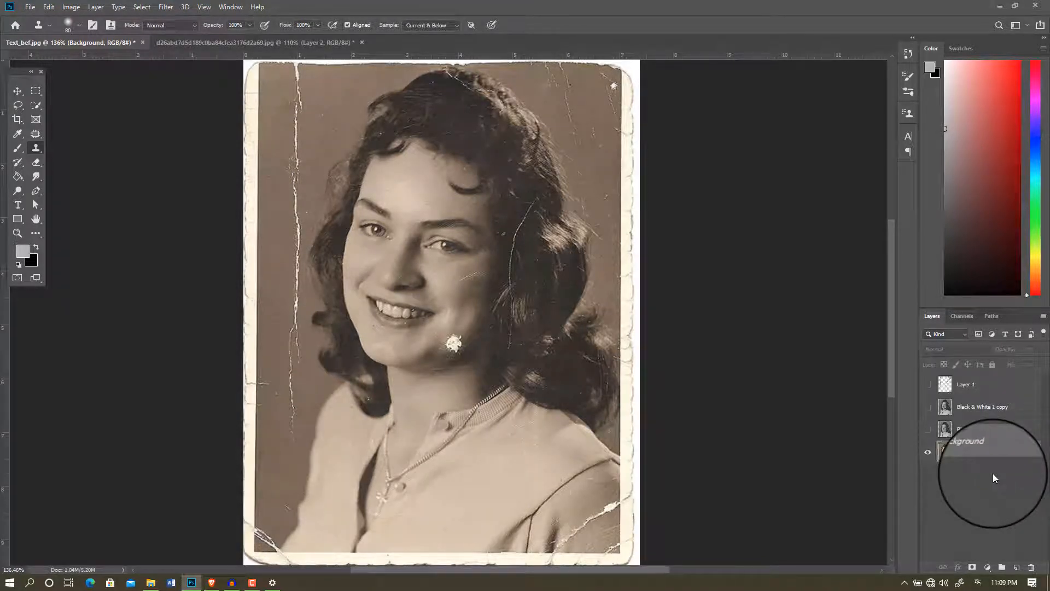
{"action": "left_click", "coordinate": [1016, 566]}
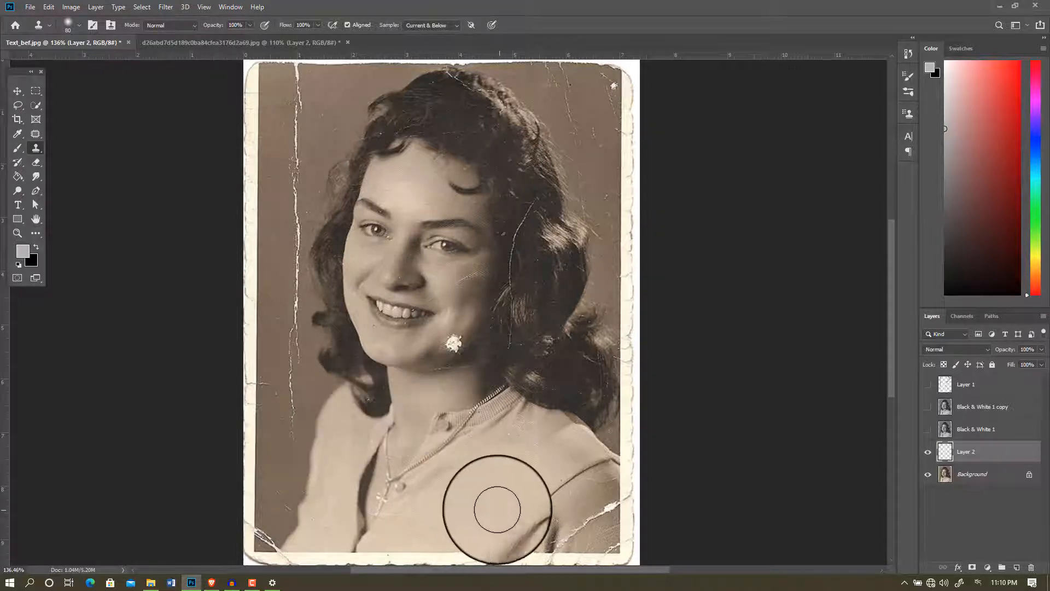
Try to clone light sweater texture over the vertical scratch beside the woman's head, with brush size 80 and again with size 40
{"action": "left_click_drag", "start_coordinate": [300, 98], "coordinate": [297, 195]}
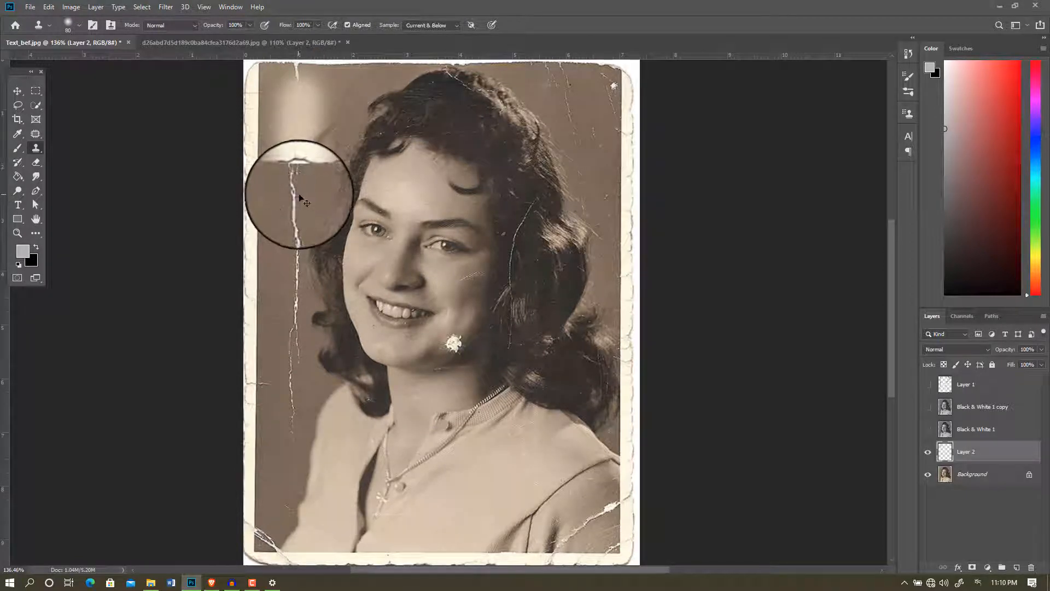
{"action": "key", "text": "ctrl+z"}
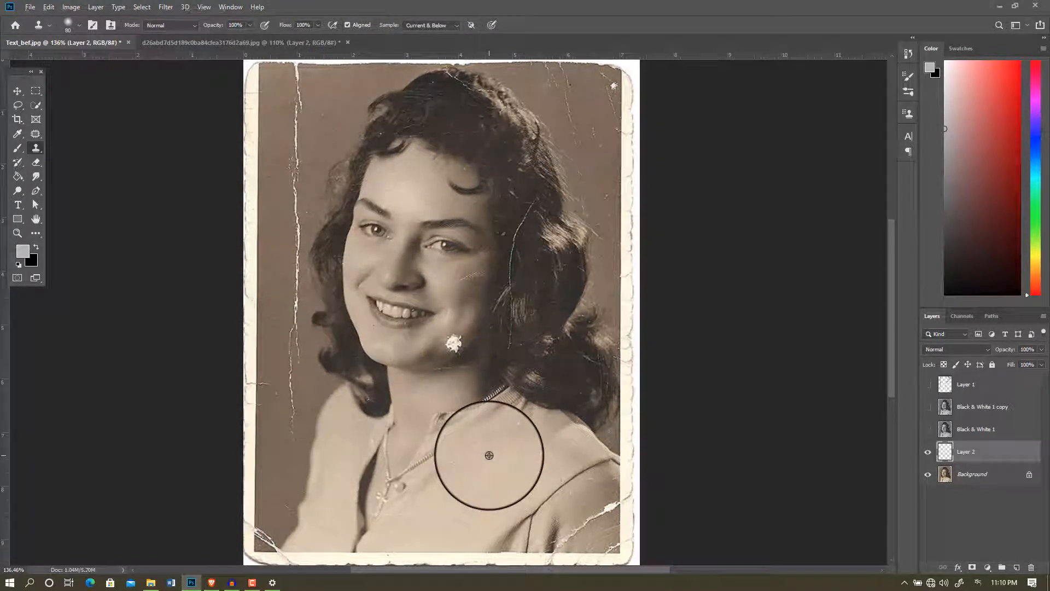
{"action": "left_click", "coordinate": [489, 455], "text": "alt"}
{"action": "key", "text": "bracketleft"}
{"action": "key", "text": "bracketleft"}
{"action": "key", "text": "bracketleft"}
{"action": "key", "text": "bracketleft"}
{"action": "key", "text": "bracketleft"}
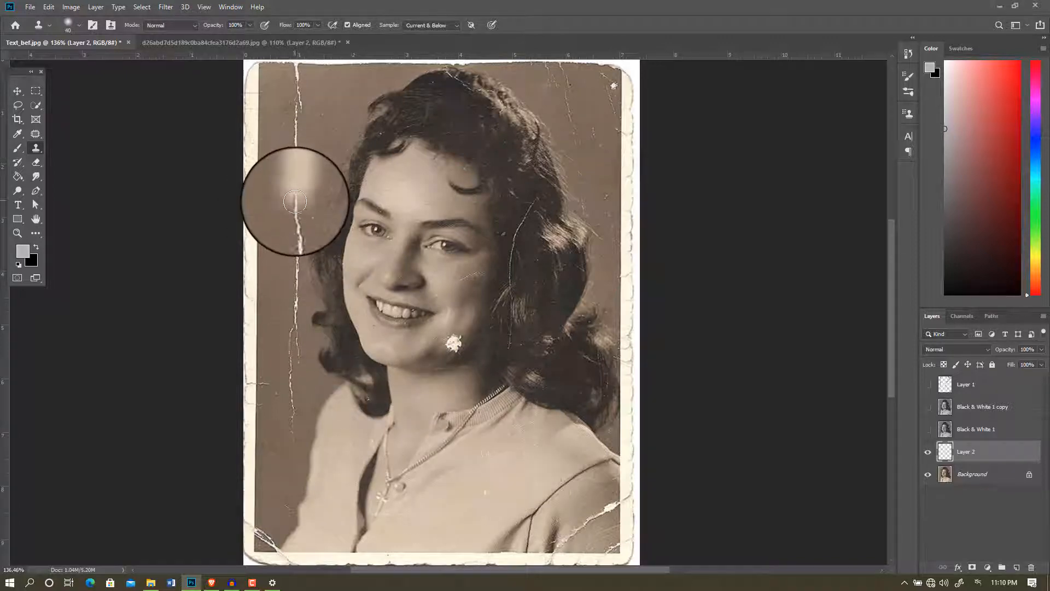
{"action": "left_click_drag", "start_coordinate": [300, 116], "coordinate": [295, 229]}
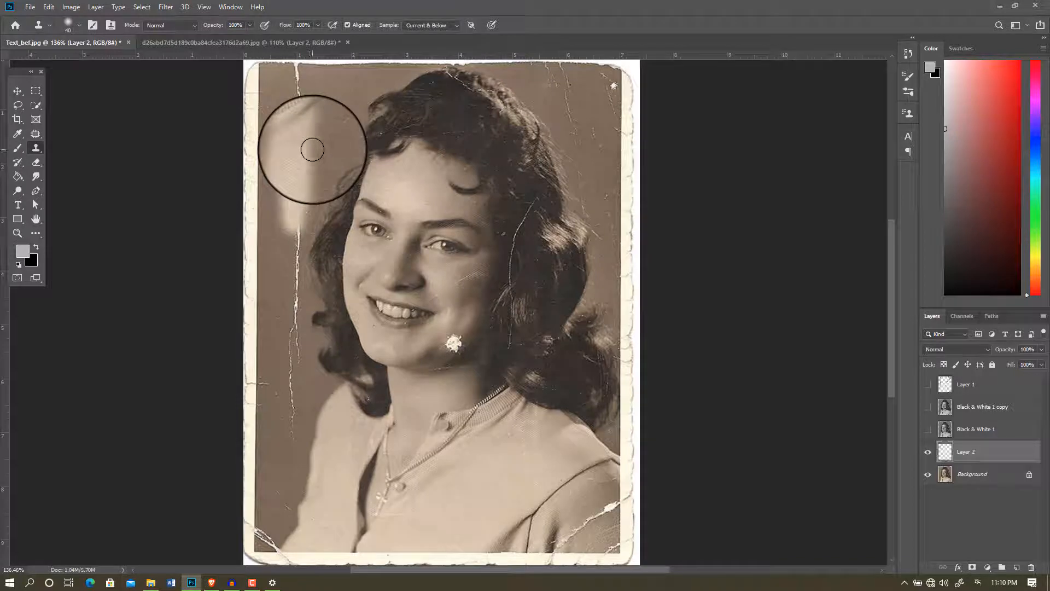
Try to cover the upper part of the vertical scratch with the Healing Brush tool
{"action": "left_click", "coordinate": [40, 136]}
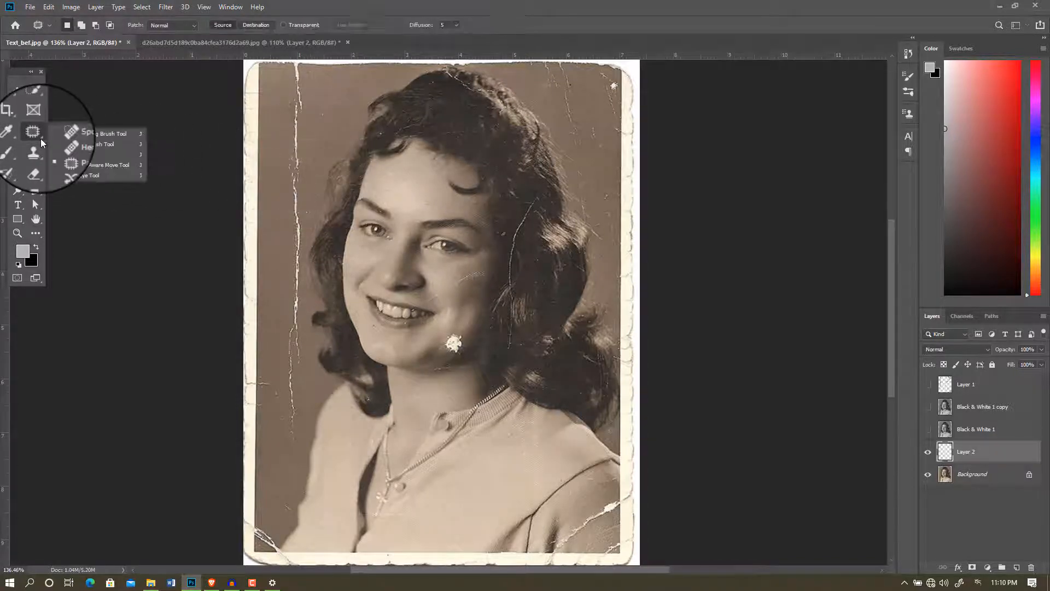
{"action": "left_click", "coordinate": [91, 144]}
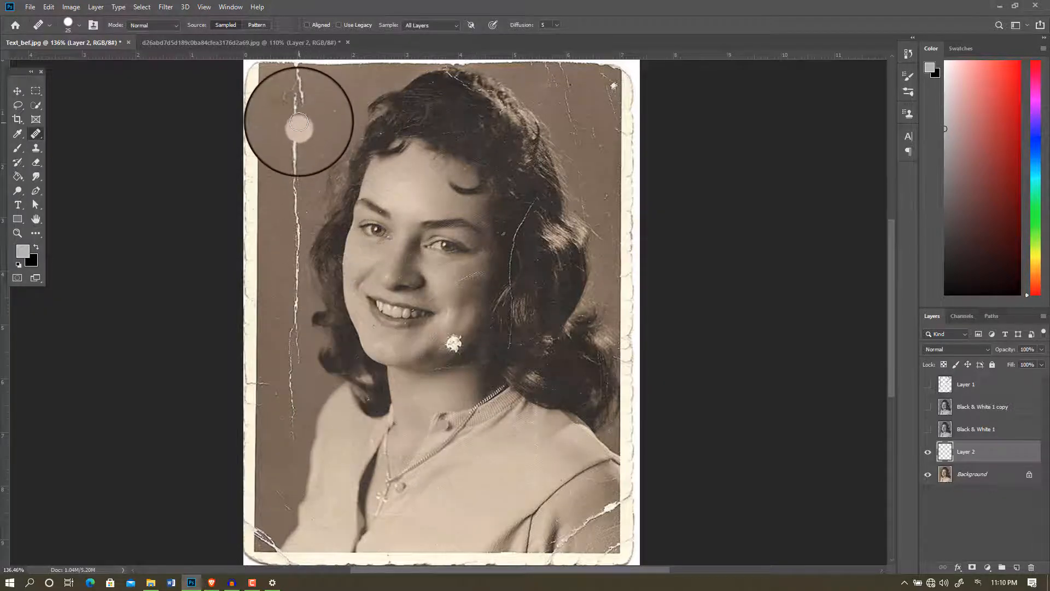
{"action": "left_click_drag", "start_coordinate": [297, 120], "coordinate": [295, 204]}
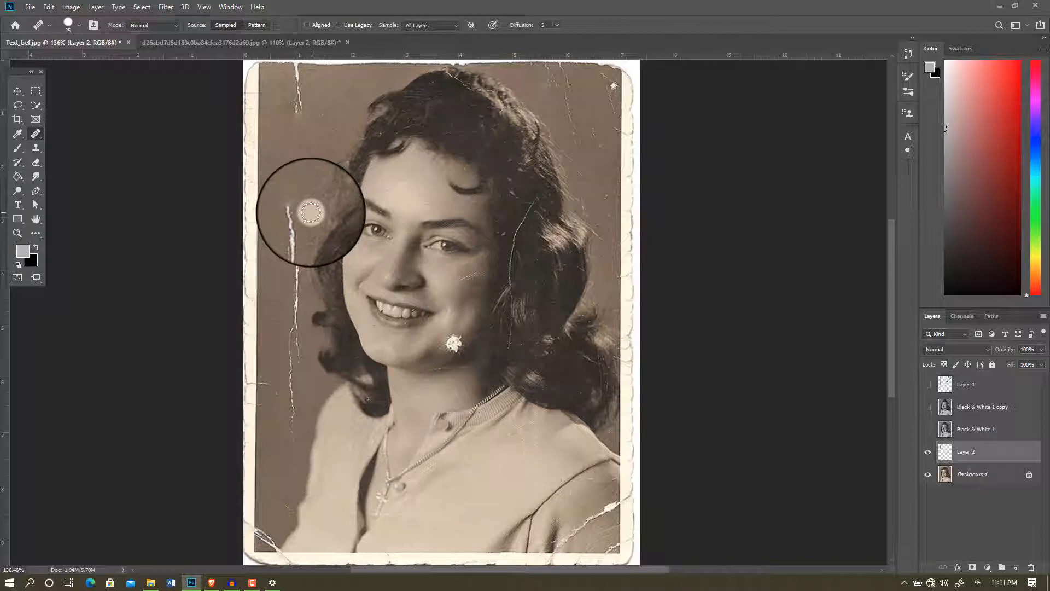
Remove the upper part of the vertical scratch beside the woman's head with the Spot Healing Brush at size 30
{"action": "right_click", "coordinate": [42, 135]}
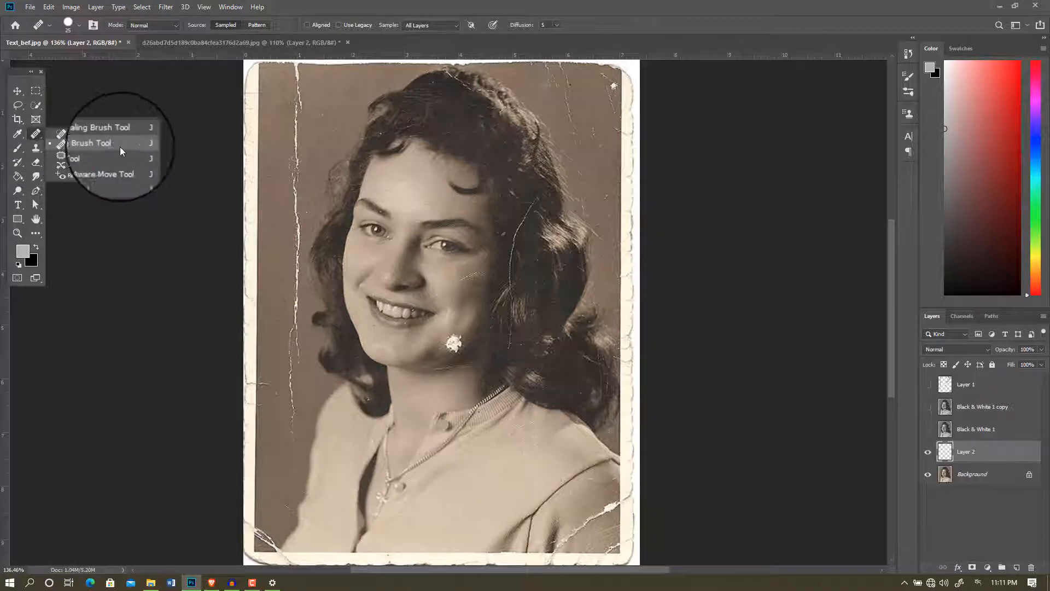
{"action": "left_click", "coordinate": [81, 136]}
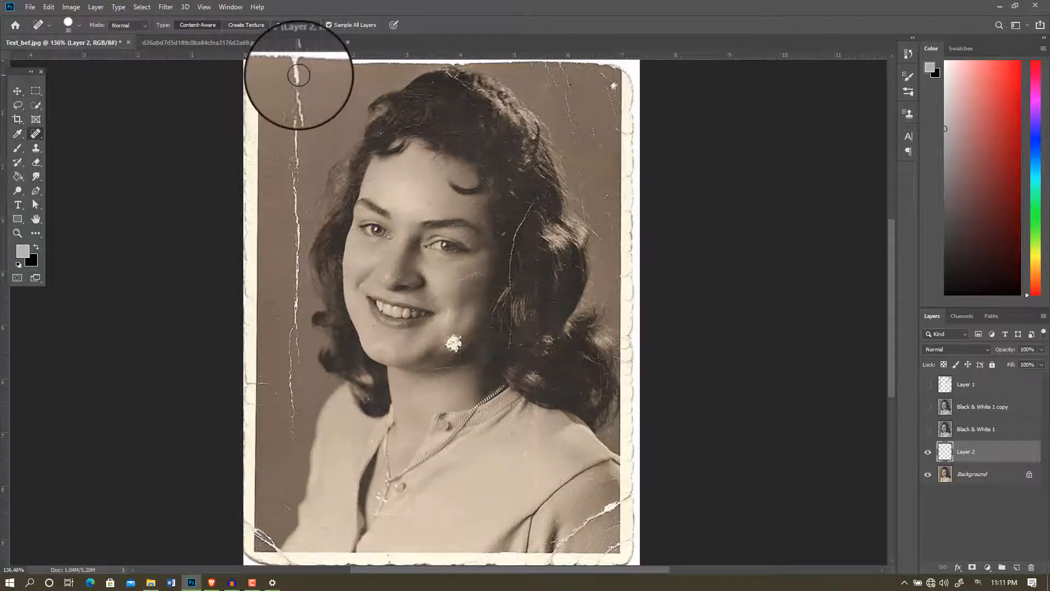
{"action": "mouse_move", "coordinate": [299, 123]}
{"action": "left_mouse_down"}
{"action": "mouse_move", "coordinate": [295, 93]}
{"action": "mouse_move", "coordinate": [293, 153]}
{"action": "left_mouse_up"}
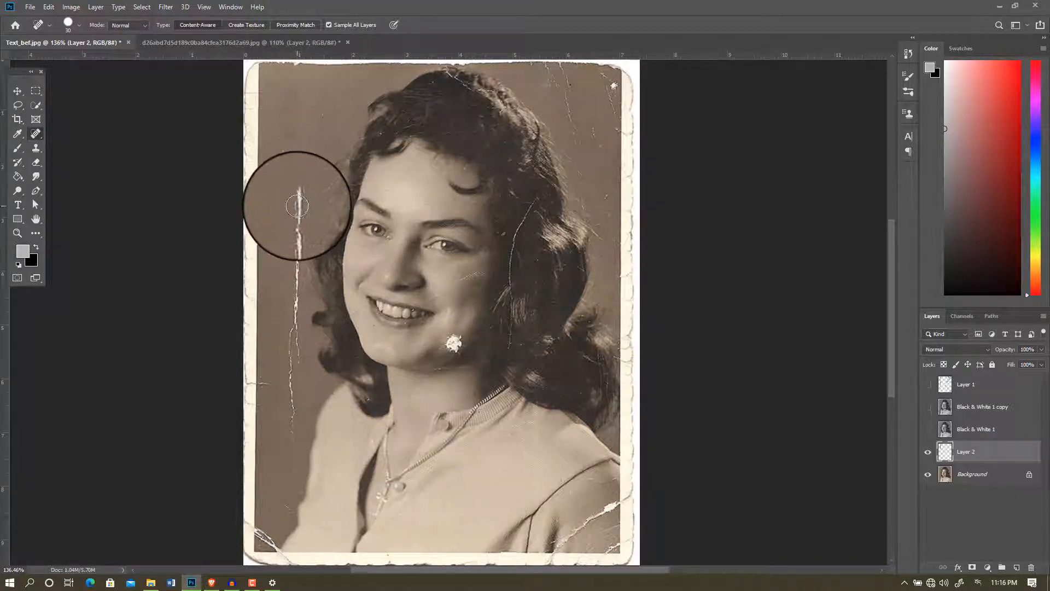
{"action": "left_click", "coordinate": [298, 207]}
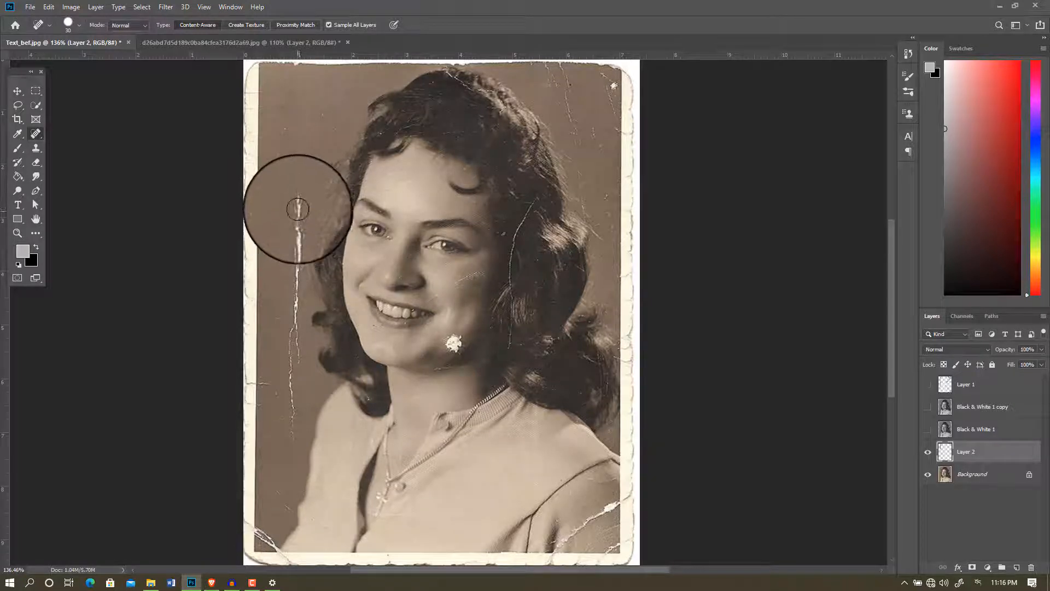
{"action": "left_click", "coordinate": [297, 211]}
Reduce the Spot Healing Brush to size 10 and heal the next short section of the vertical scratch
{"action": "scroll", "coordinate": [299, 211], "scroll_direction": "up", "scroll_amount": 5}
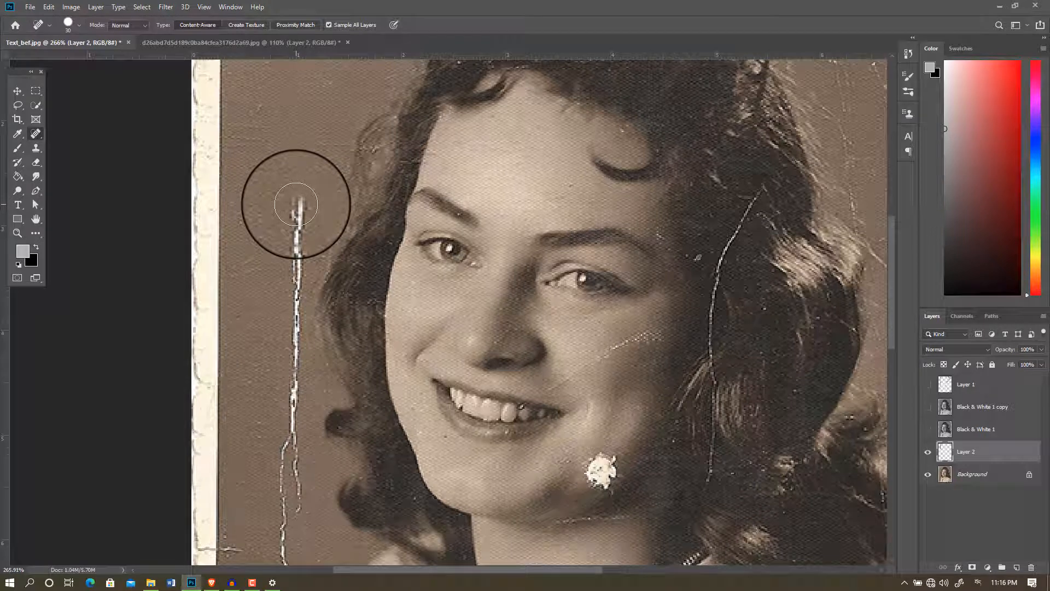
{"action": "key", "text": "bracketleft"}
{"action": "key", "text": "bracketleft"}
{"action": "left_click", "coordinate": [298, 203]}
{"action": "mouse_move", "coordinate": [300, 204]}
{"action": "left_mouse_down"}
{"action": "mouse_move", "coordinate": [294, 249]}
{"action": "mouse_move", "coordinate": [300, 240]}
{"action": "left_mouse_up"}
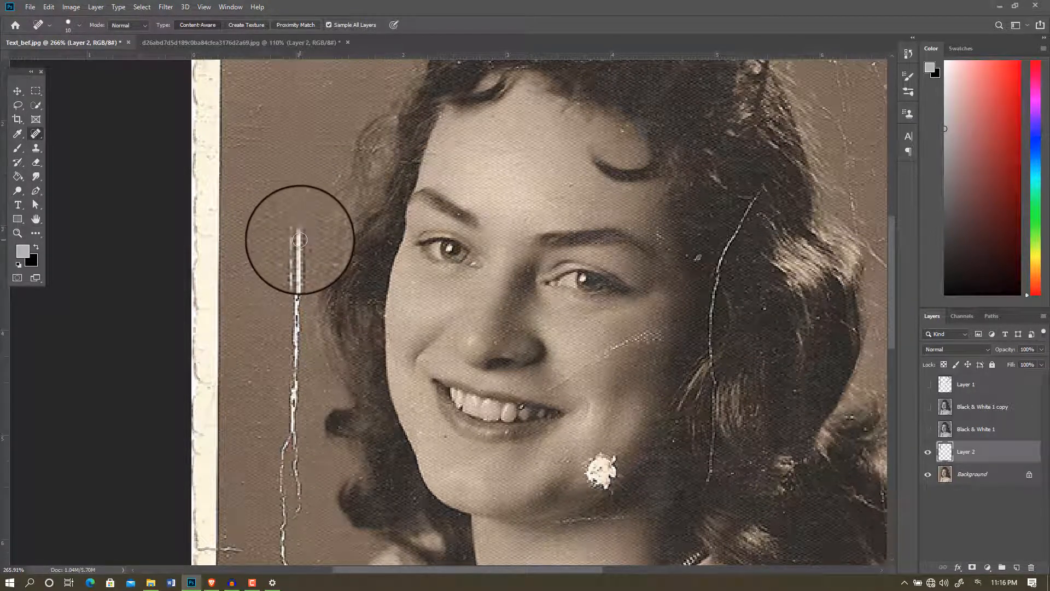
Heal the remaining length of the vertical scratch with the Healing Brush, sampling clean background above it
{"action": "scroll", "coordinate": [302, 222], "scroll_direction": "down", "scroll_amount": 5}
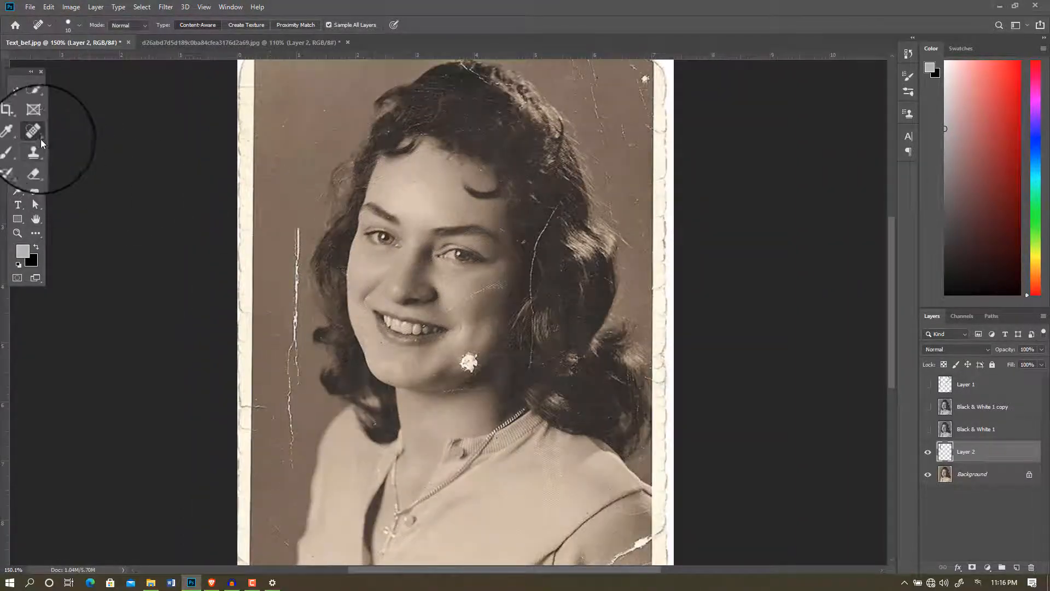
{"action": "right_click", "coordinate": [40, 135]}
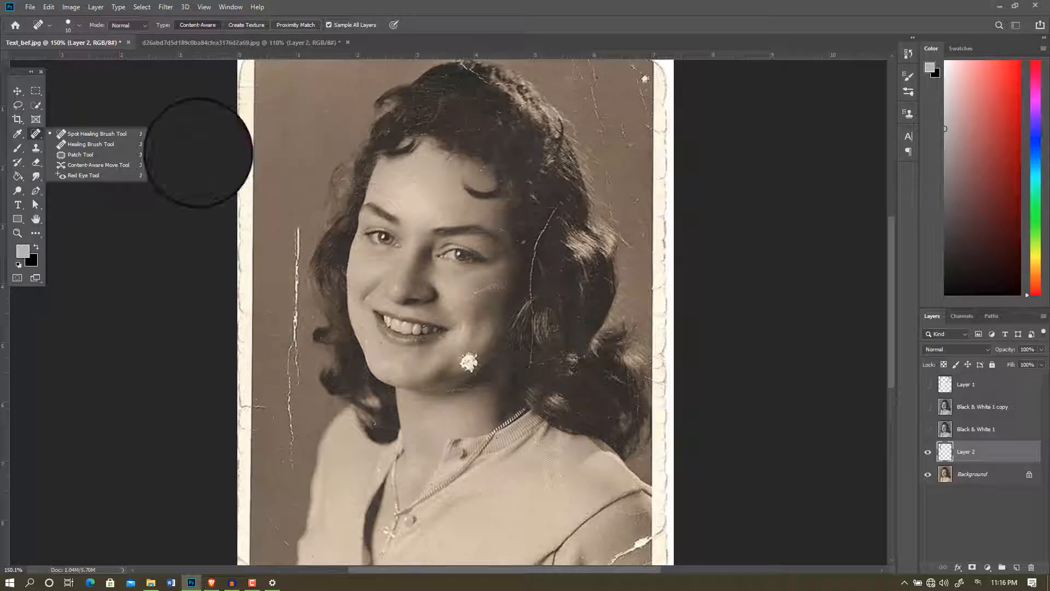
{"action": "left_click", "coordinate": [101, 144]}
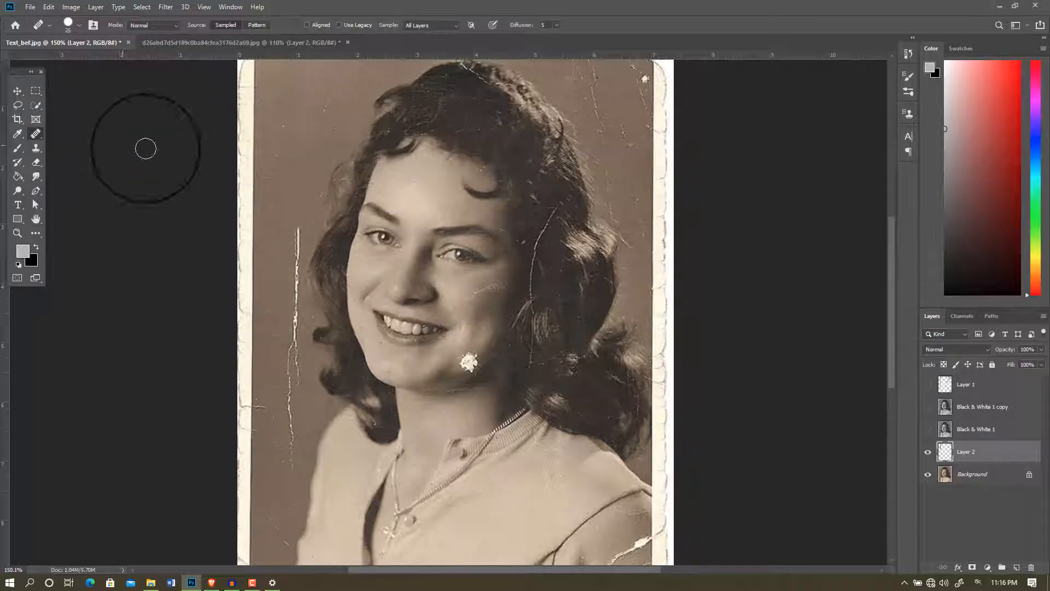
{"action": "left_click", "coordinate": [295, 144]}
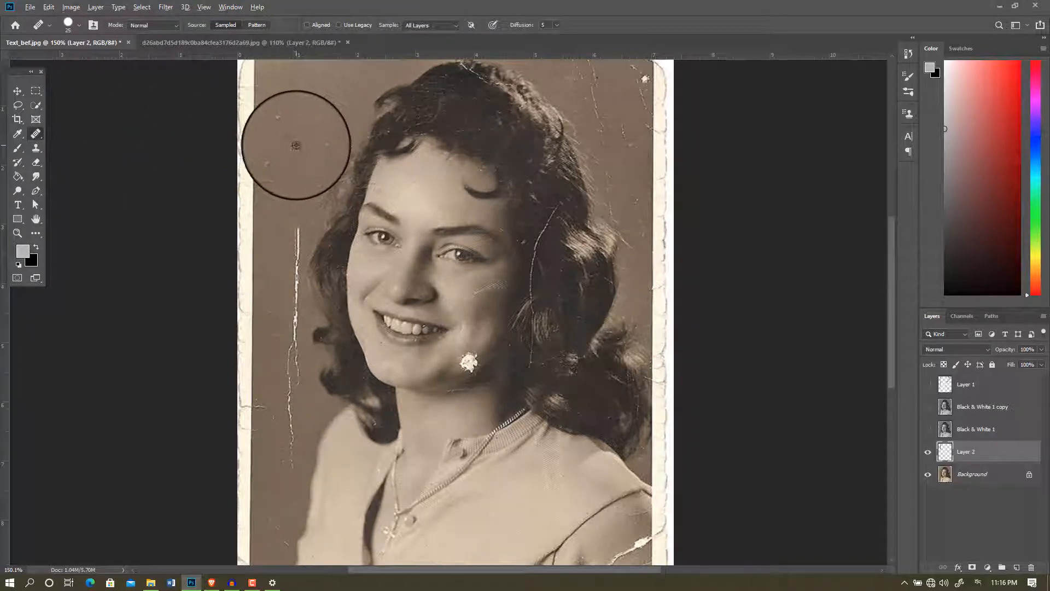
{"action": "left_click", "coordinate": [296, 145], "text": "alt"}
{"action": "mouse_move", "coordinate": [296, 225]}
{"action": "left_mouse_down"}
{"action": "mouse_move", "coordinate": [283, 419]}
{"action": "mouse_move", "coordinate": [296, 368]}
{"action": "mouse_move", "coordinate": [281, 445]}
{"action": "left_mouse_up"}
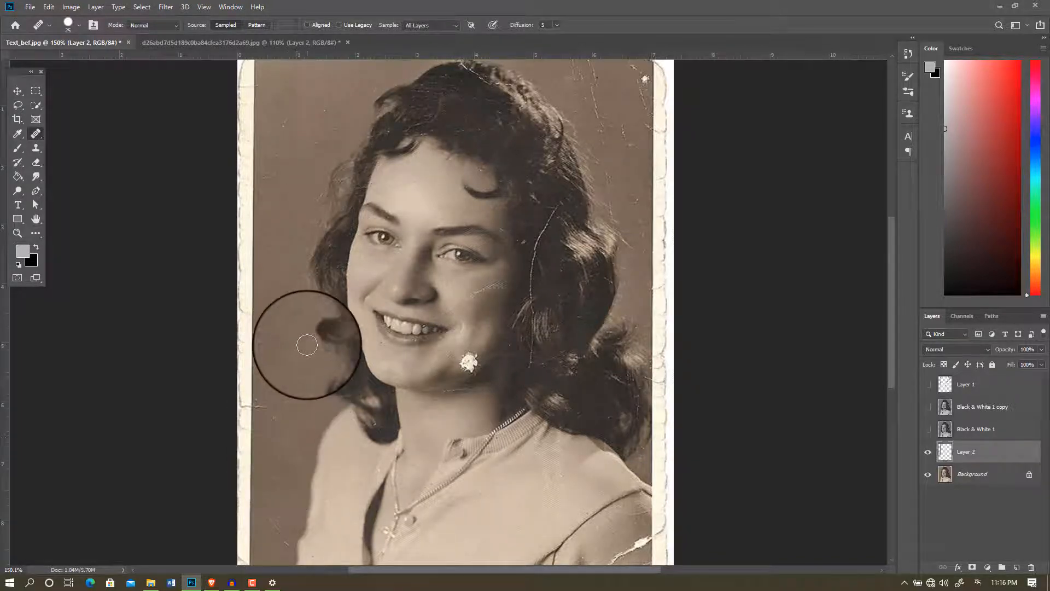
Hide Layer 2 to compare the repaired photo with the original
{"action": "scroll", "coordinate": [303, 332], "scroll_direction": "down", "scroll_amount": 3}
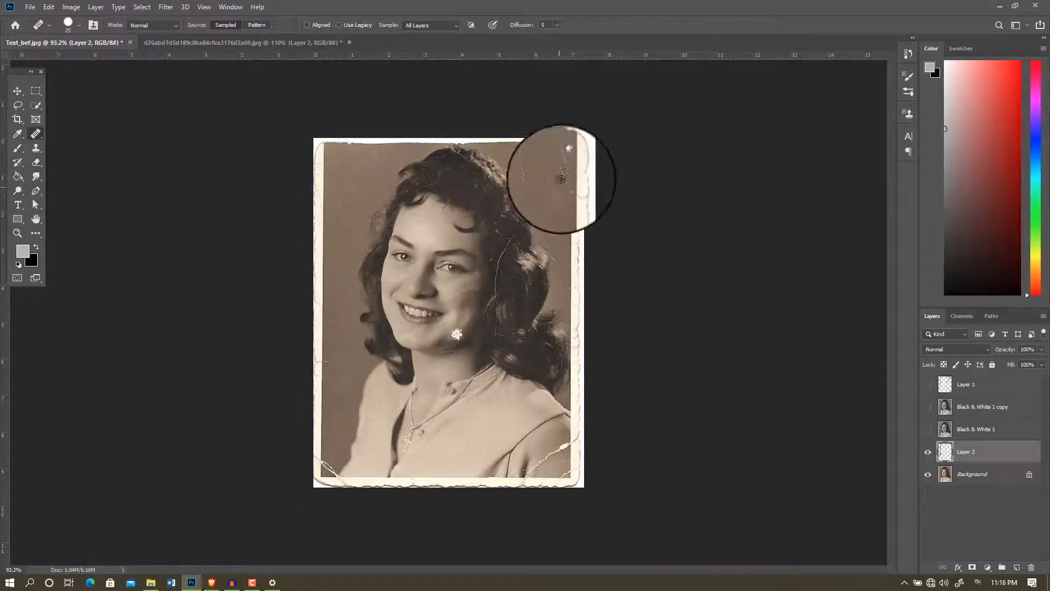
{"action": "scroll", "coordinate": [561, 180], "scroll_direction": "up", "scroll_amount": 2}
{"action": "scroll", "coordinate": [565, 172], "scroll_direction": "down", "scroll_amount": 2}
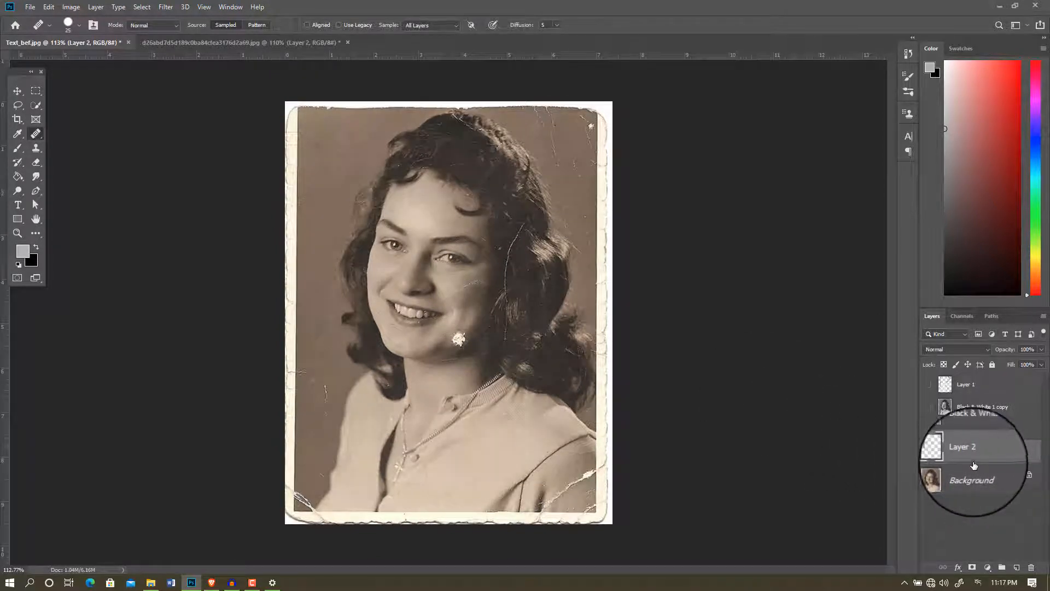
{"action": "left_click", "coordinate": [930, 447]}
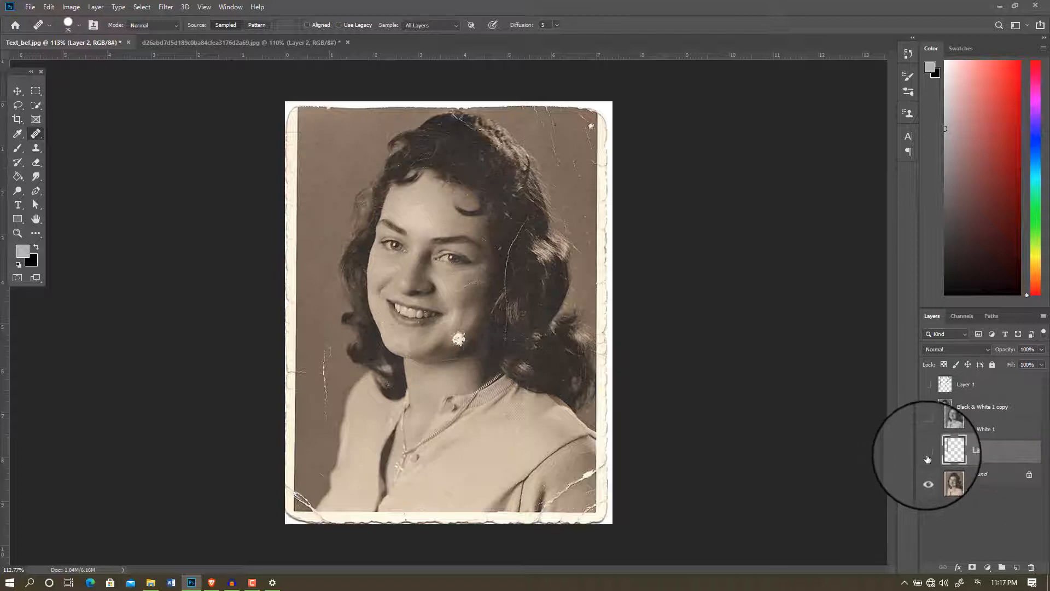
Duplicate the Background layer and hide the original Background
{"action": "left_click", "coordinate": [979, 478]}
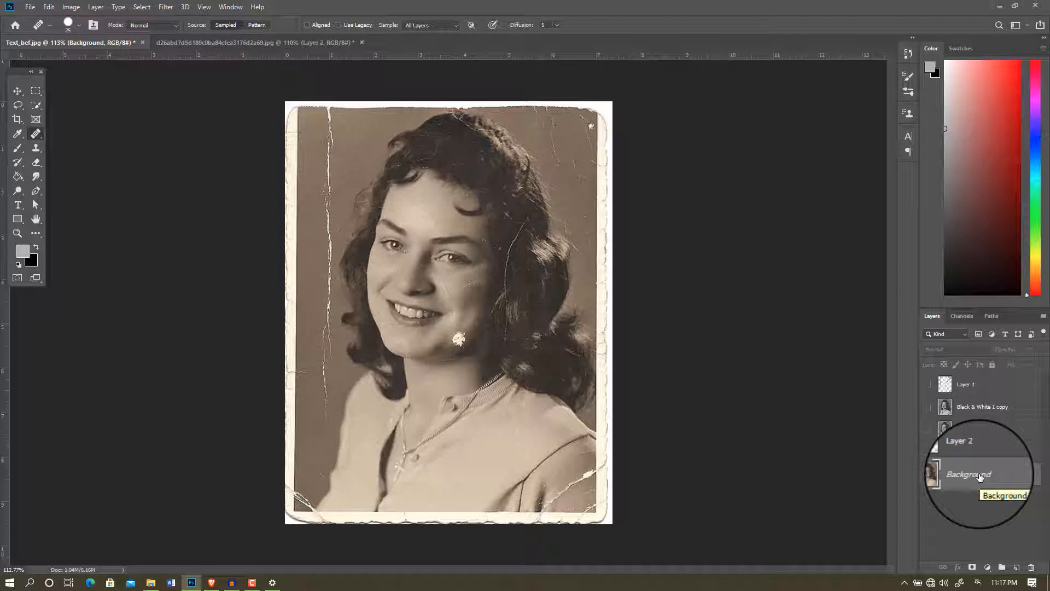
{"action": "key", "text": "ctrl+j"}
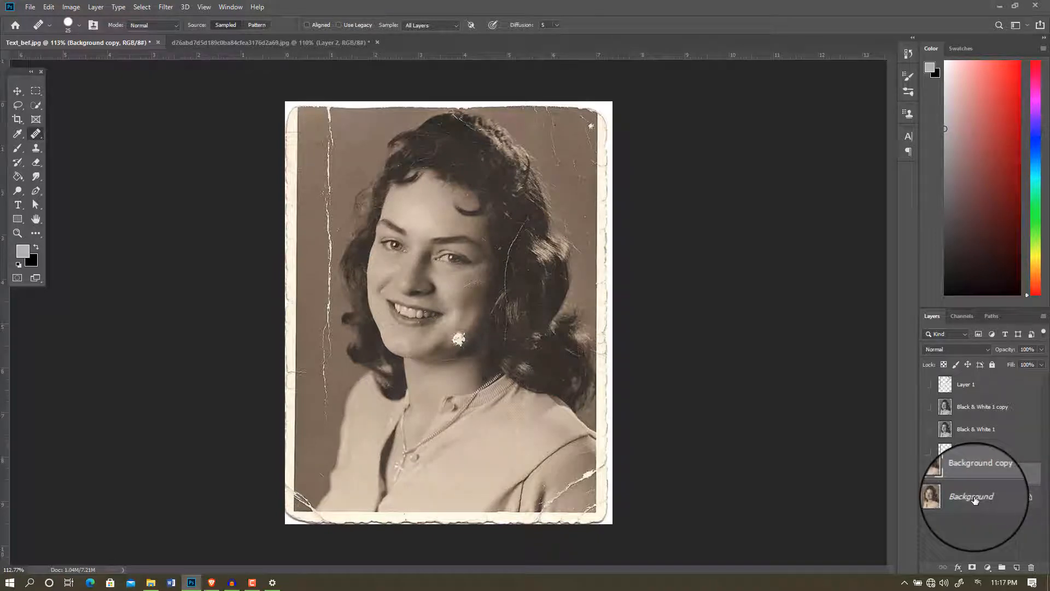
{"action": "left_click", "coordinate": [928, 496]}
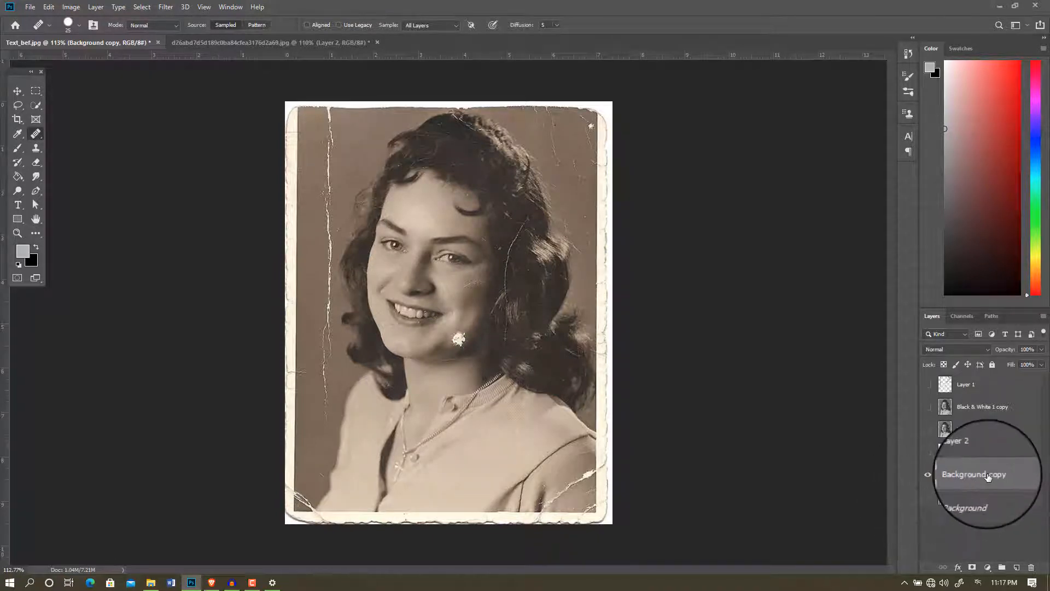
Add a Black & White adjustment layer with the Default preset above the Background copy
{"action": "left_click", "coordinate": [985, 569]}
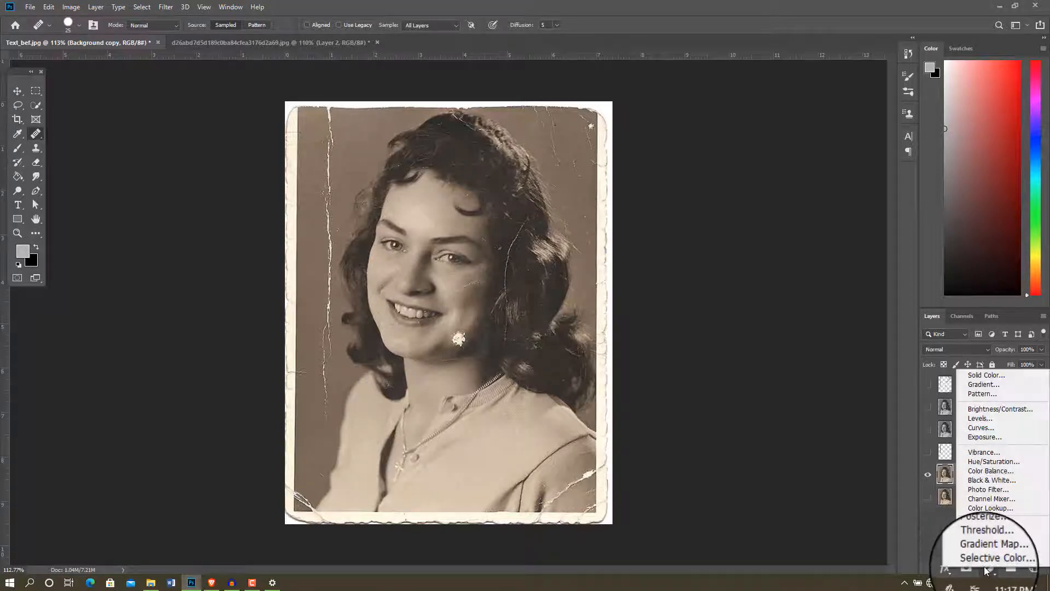
{"action": "left_click", "coordinate": [989, 480]}
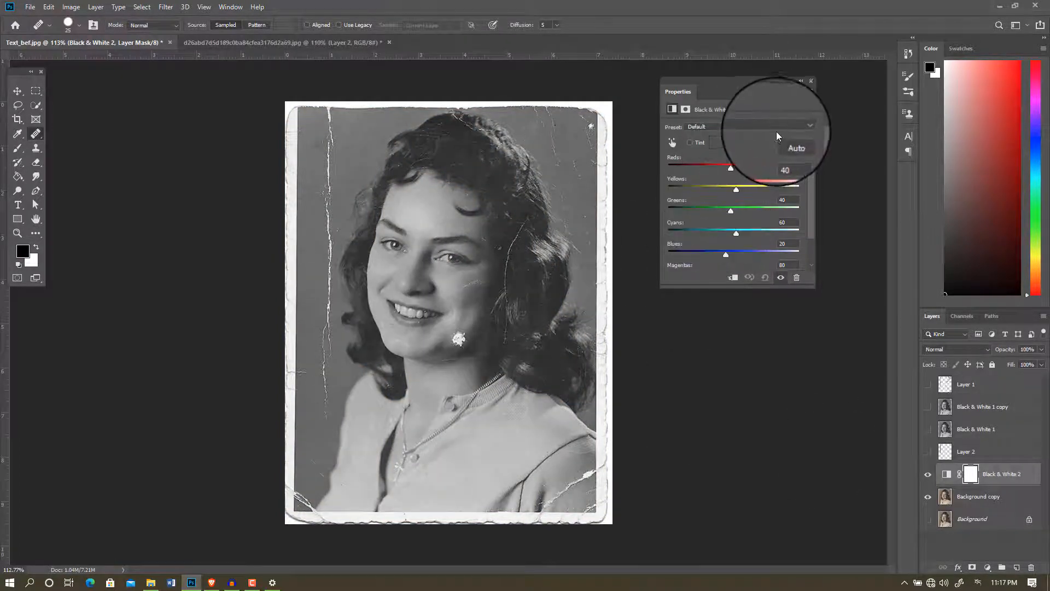
{"action": "left_click", "coordinate": [811, 81]}
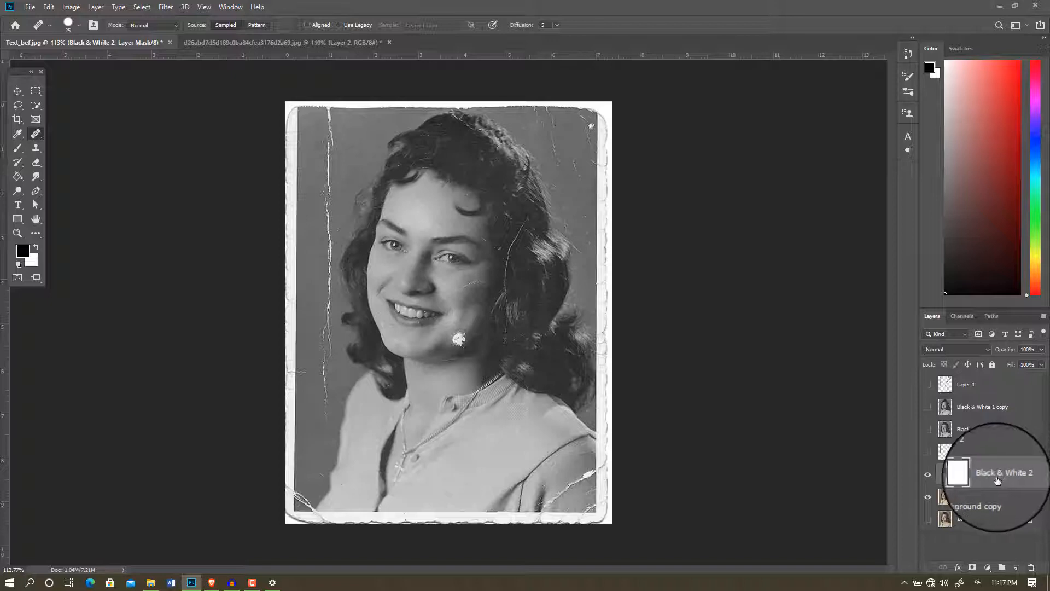
Merge the Black & White 2 adjustment layer with the Background copy into a single layer
{"action": "left_click_drag", "start_coordinate": [993, 478], "coordinate": [981, 503]}
{"action": "left_click", "coordinate": [981, 502]}
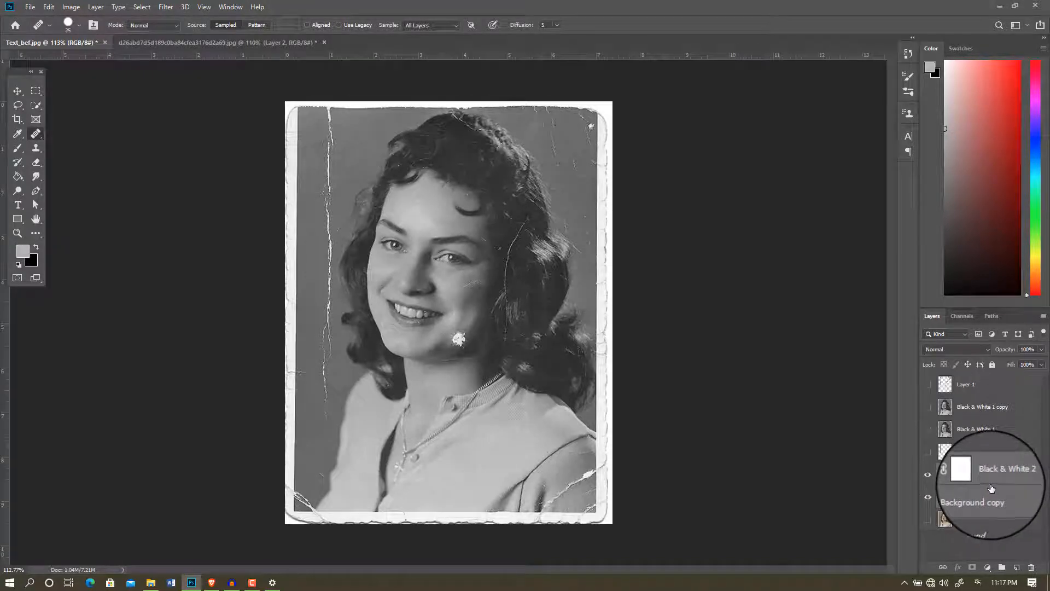
{"action": "right_click", "coordinate": [990, 486]}
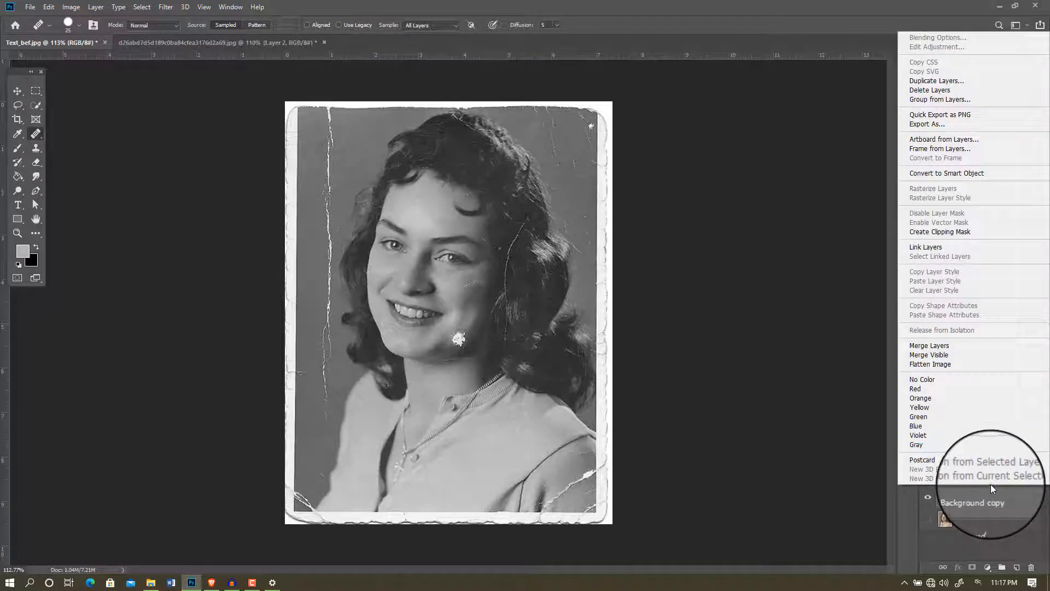
{"action": "left_click", "coordinate": [923, 347]}
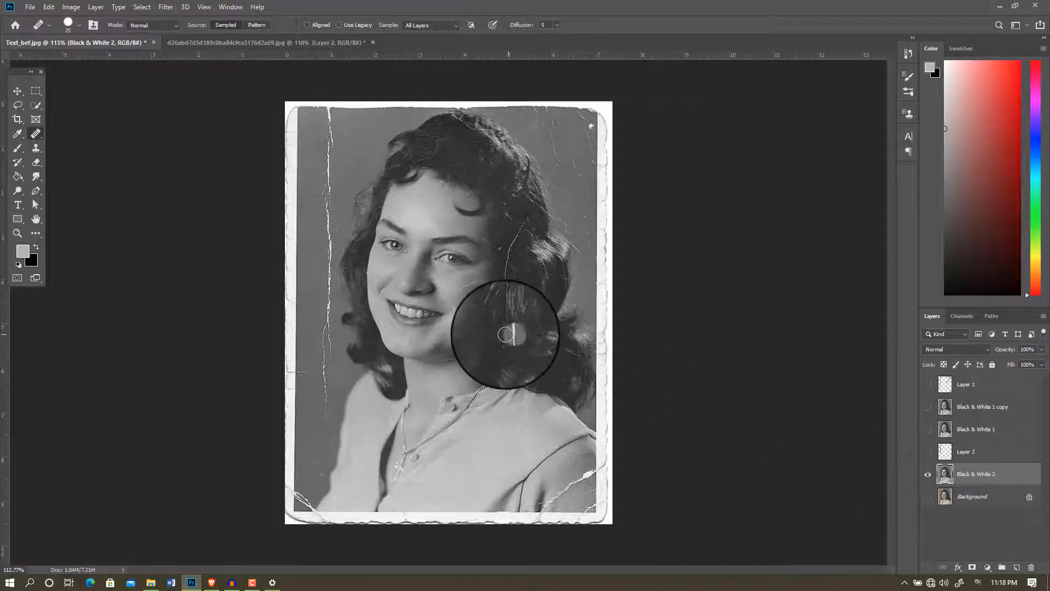
Copy a rectangular selection of the portrait inside its white border to a new layer and hide the Black & White 2 layer
{"action": "left_click", "coordinate": [36, 91]}
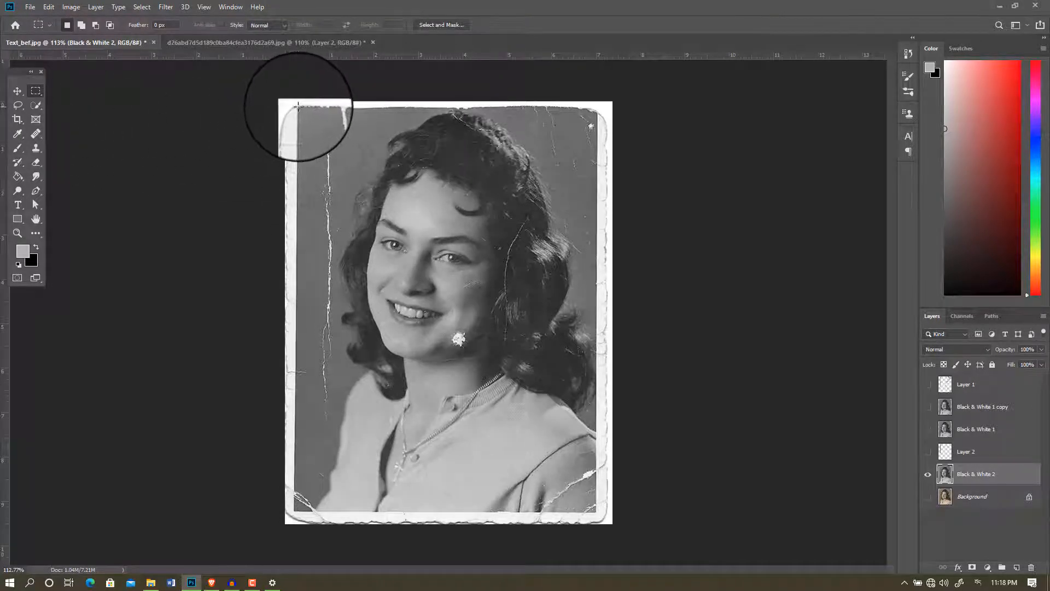
{"action": "left_click_drag", "start_coordinate": [297, 105], "coordinate": [333, 389]}
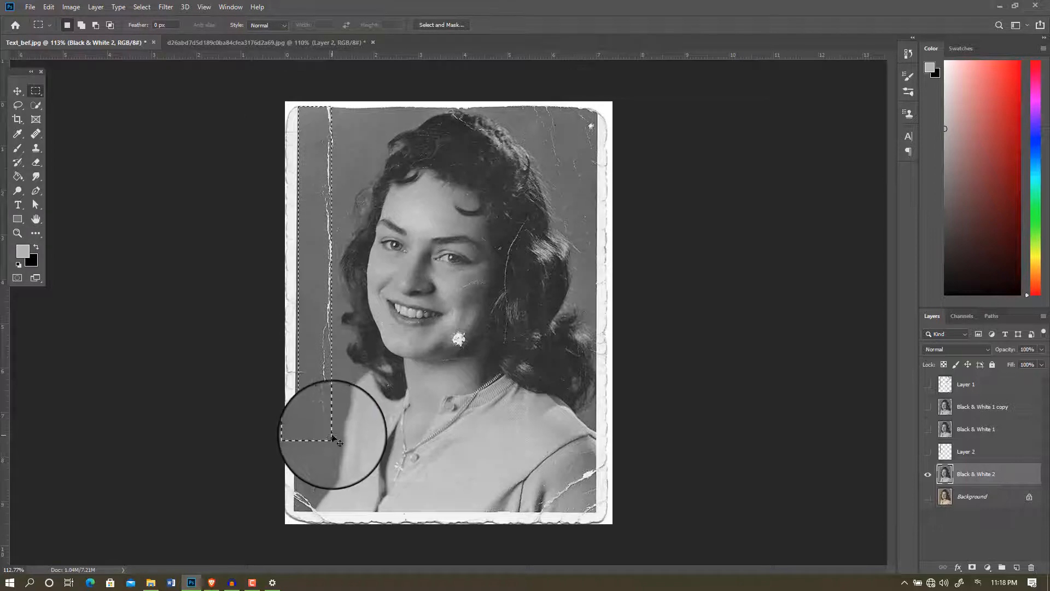
{"action": "key", "text": "ctrl+d"}
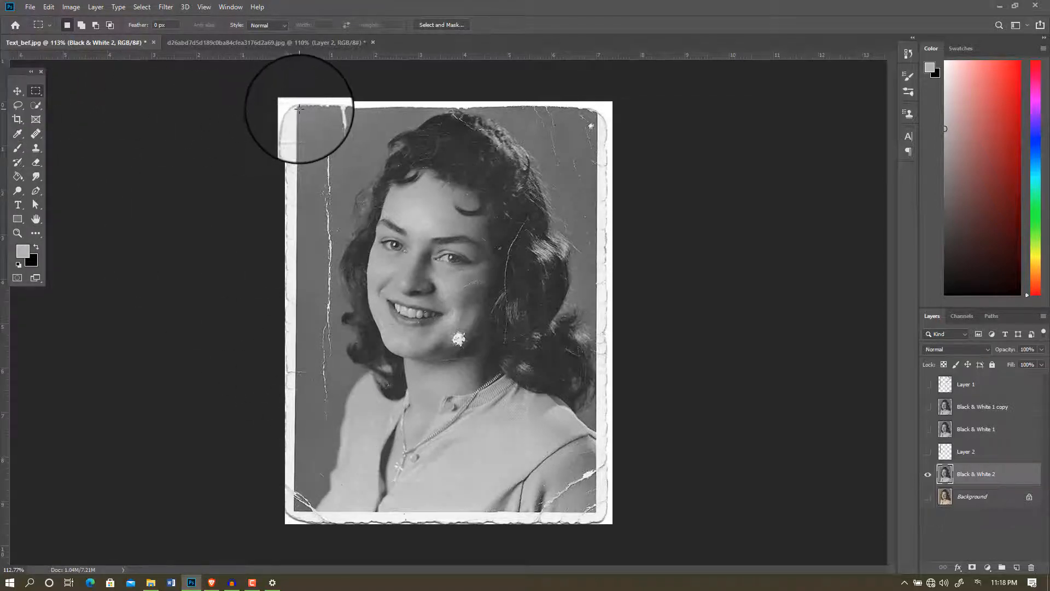
{"action": "left_click_drag", "start_coordinate": [298, 106], "coordinate": [597, 514]}
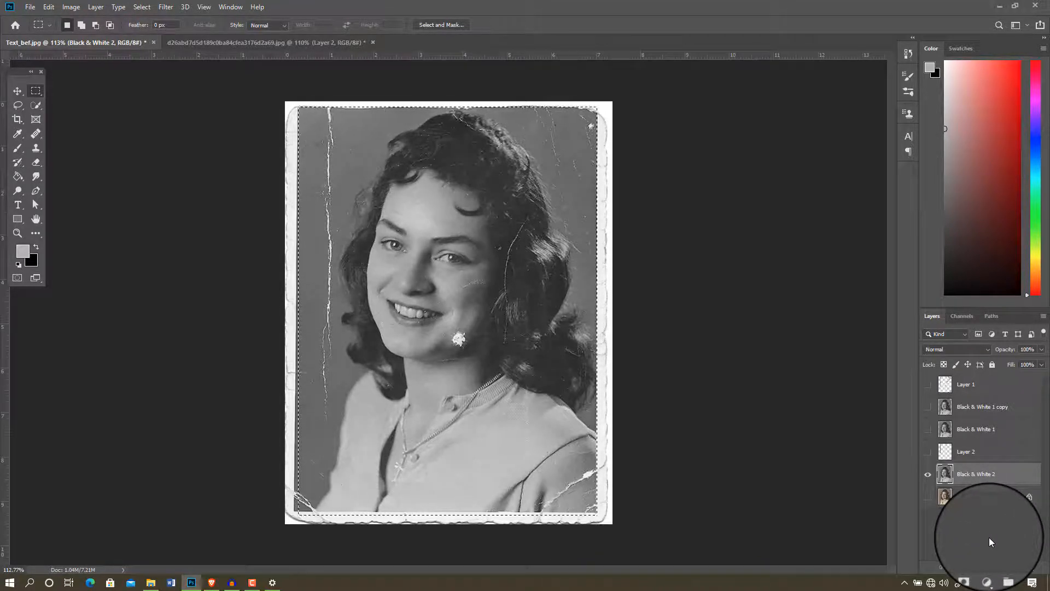
{"action": "key", "text": "ctrl+j"}
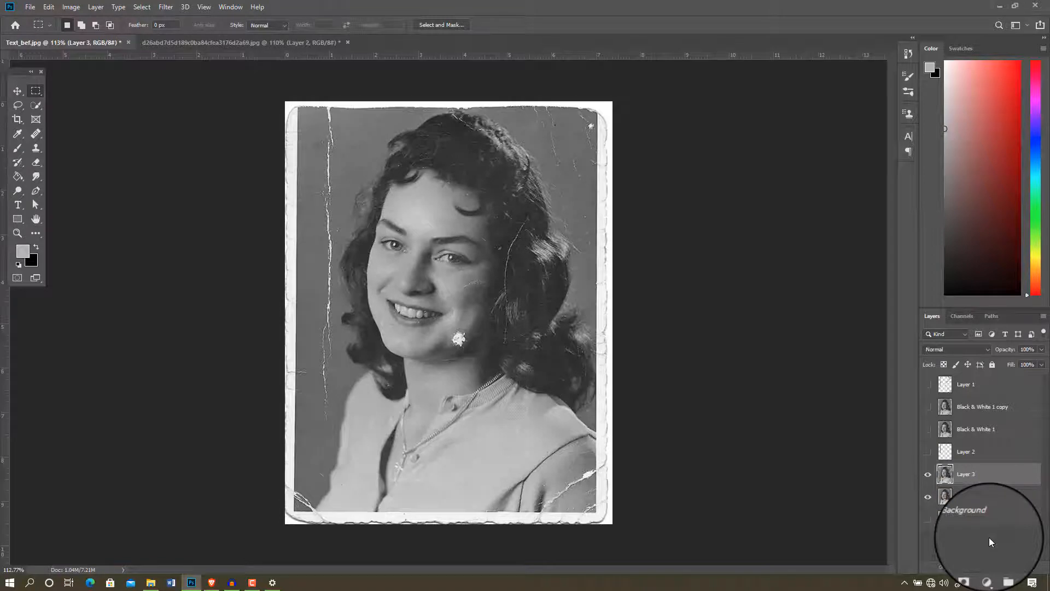
{"action": "left_click", "coordinate": [928, 497]}
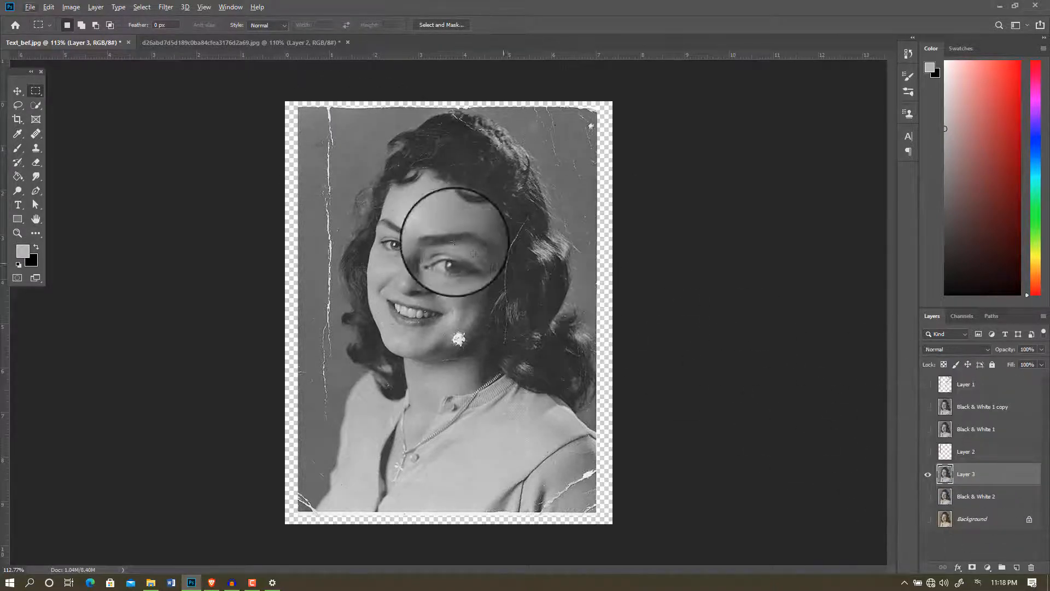
Lock Layer 3's transparent pixels and remove the middle of the vertical scratch with the Spot Healing Brush at size 10
{"action": "scroll", "coordinate": [329, 111], "scroll_direction": "up", "scroll_amount": 2}
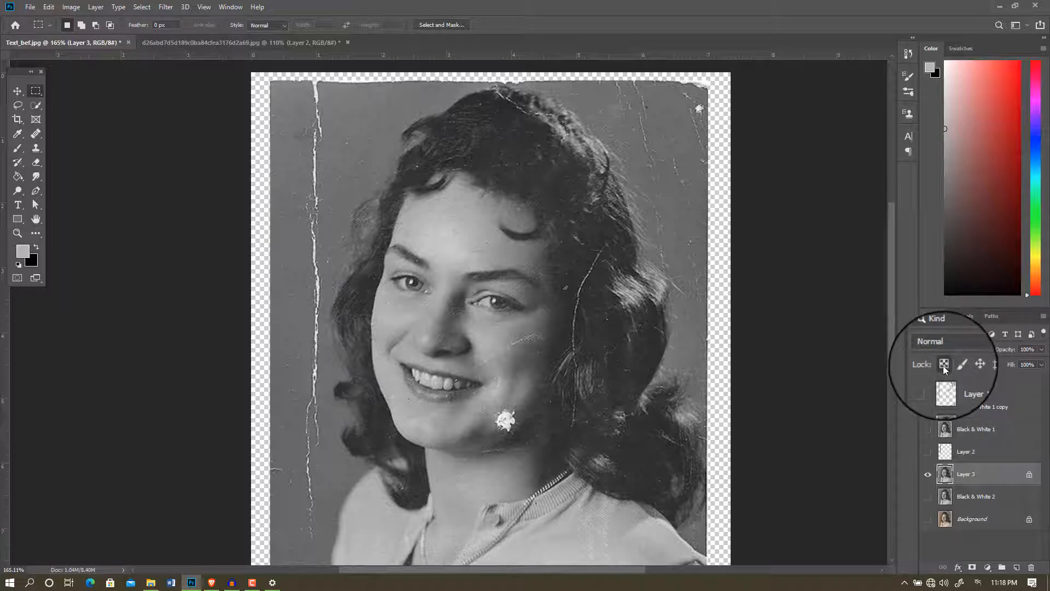
{"action": "left_click", "coordinate": [33, 136]}
{"action": "left_click", "coordinate": [76, 133]}
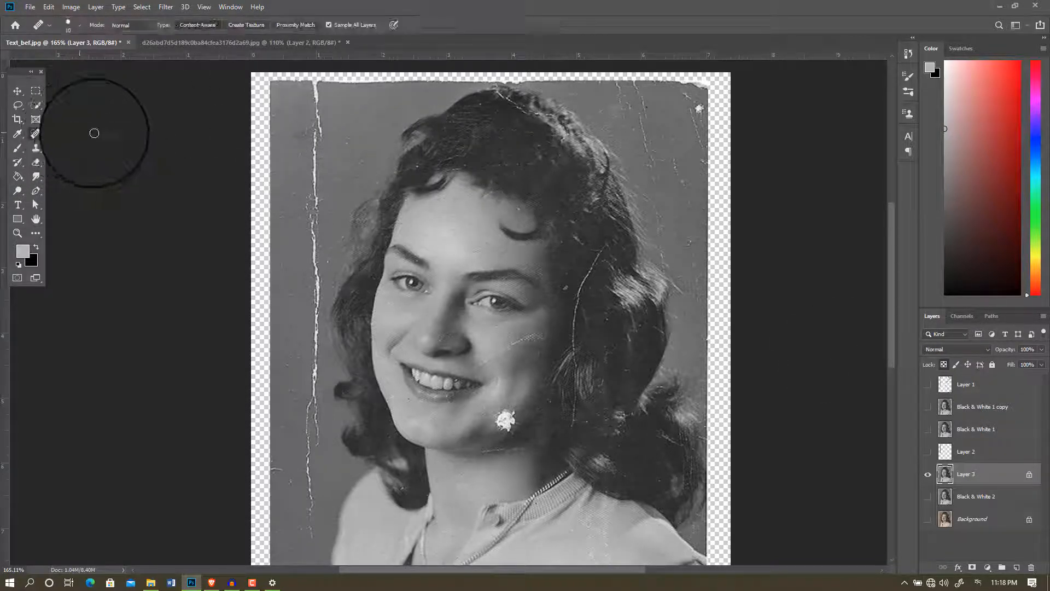
{"action": "right_click", "coordinate": [37, 136]}
{"action": "left_click", "coordinate": [90, 134]}
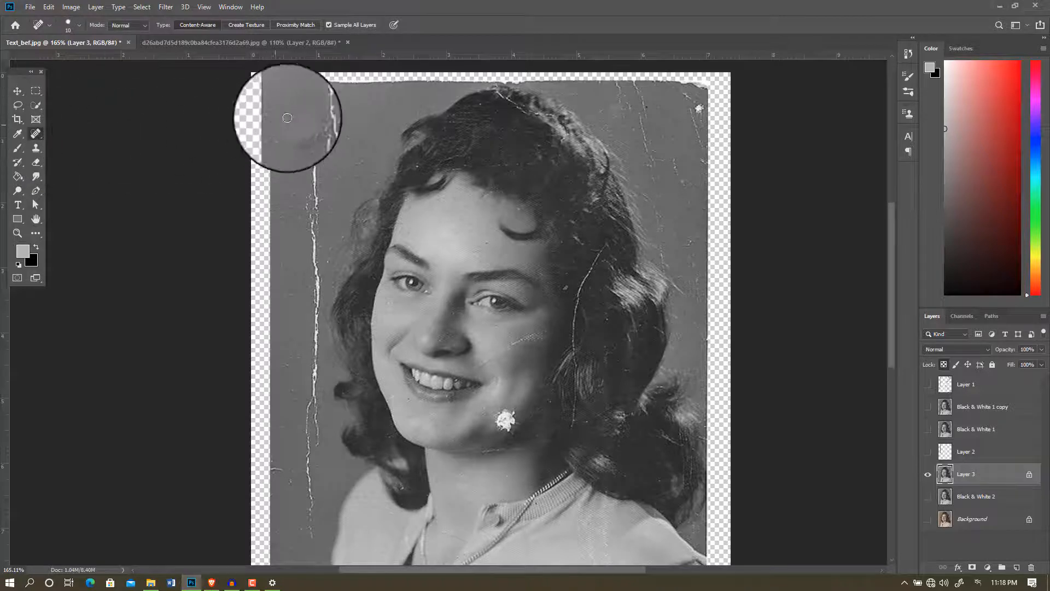
{"action": "left_click_drag", "start_coordinate": [320, 115], "coordinate": [317, 364]}
Heal the upper end of the vertical background scratch with the Healing Brush, sampling the clean background beside it
{"action": "right_click", "coordinate": [36, 133]}
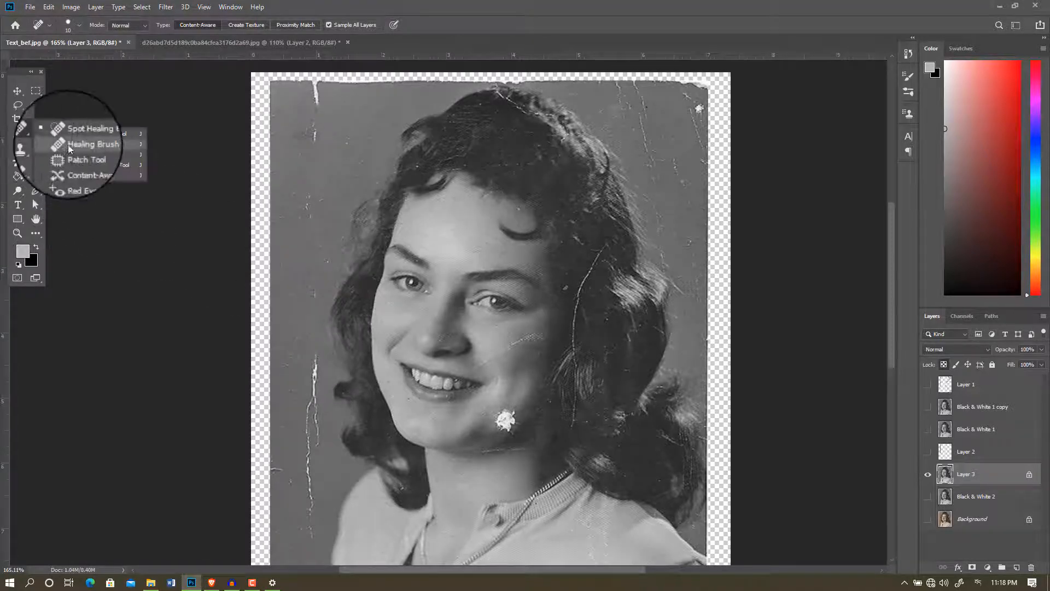
{"action": "left_click", "coordinate": [122, 147]}
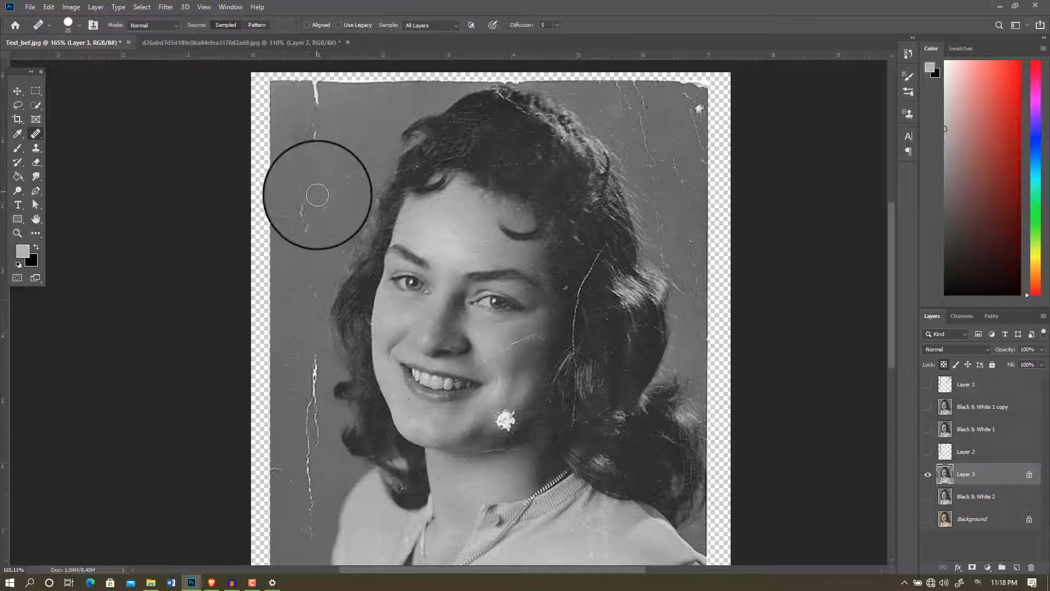
{"action": "left_click", "coordinate": [314, 198], "text": "alt"}
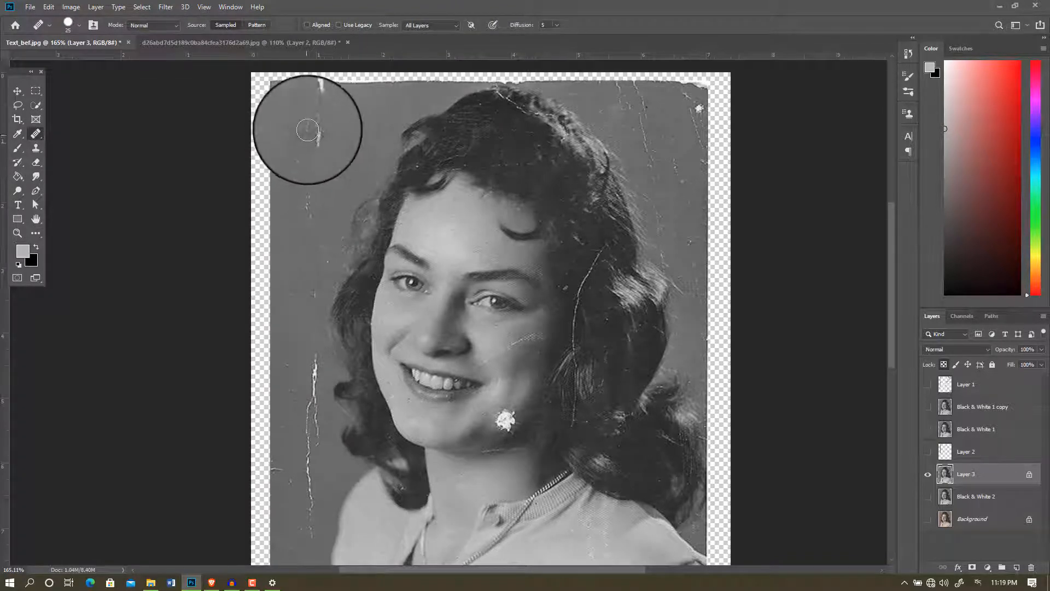
{"action": "left_click_drag", "start_coordinate": [309, 126], "coordinate": [310, 89]}
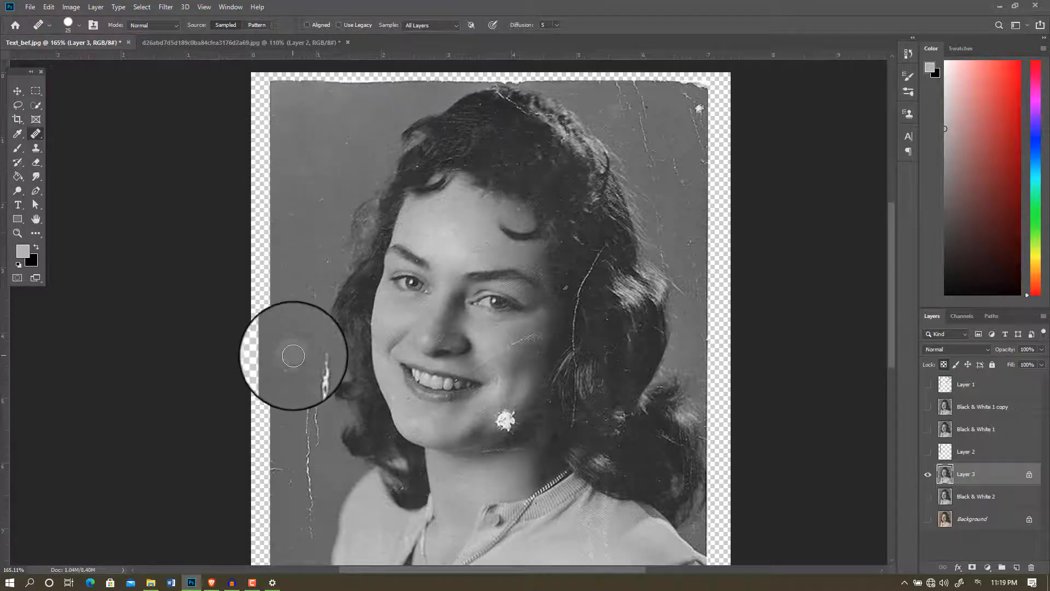
Heal the lower forked part of the vertical scratch beside the hair and shoulder with the Healing Brush, sampling nearby background
{"action": "scroll", "coordinate": [304, 339], "scroll_direction": "up", "scroll_amount": 2}
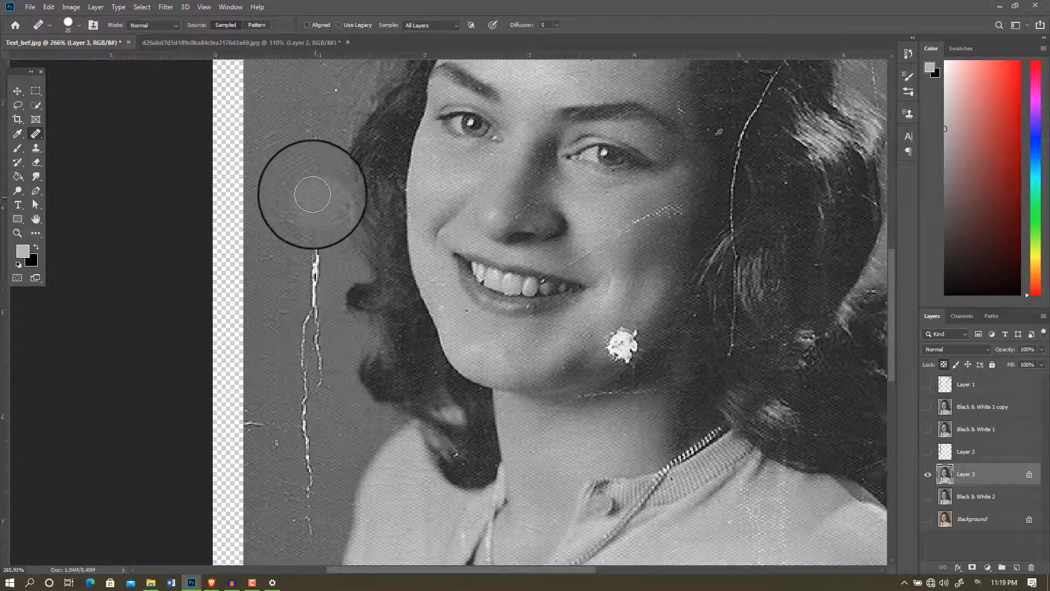
{"action": "left_click", "coordinate": [308, 170], "text": "alt"}
{"action": "mouse_move", "coordinate": [307, 239]}
{"action": "left_mouse_down"}
{"action": "mouse_move", "coordinate": [300, 319]}
{"action": "mouse_move", "coordinate": [321, 276]}
{"action": "mouse_move", "coordinate": [316, 250]}
{"action": "left_mouse_up"}
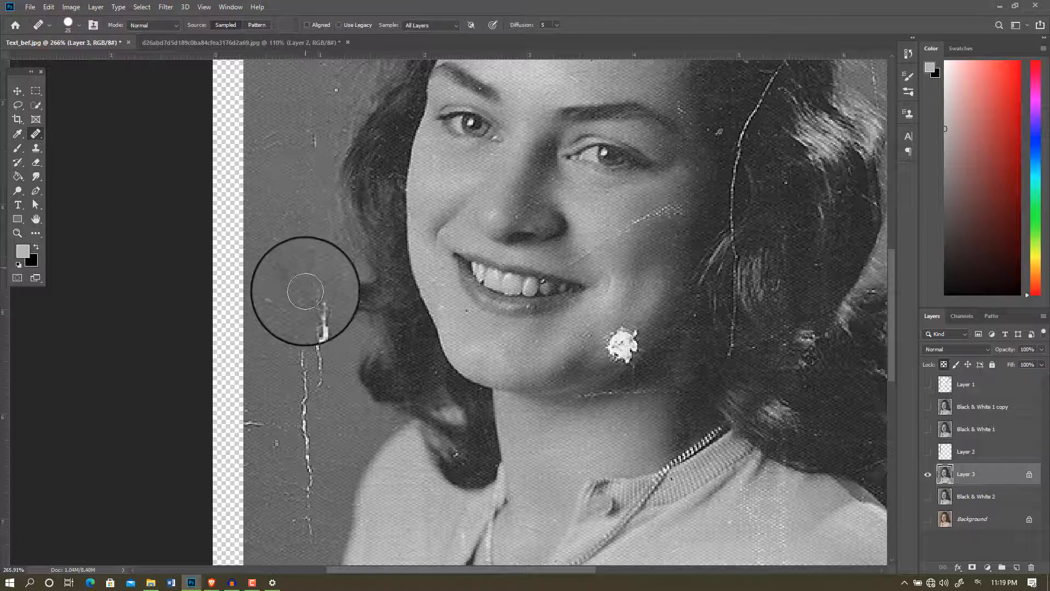
{"action": "mouse_move", "coordinate": [318, 329]}
{"action": "left_mouse_down"}
{"action": "mouse_move", "coordinate": [298, 424]}
{"action": "mouse_move", "coordinate": [305, 313]}
{"action": "left_mouse_up"}
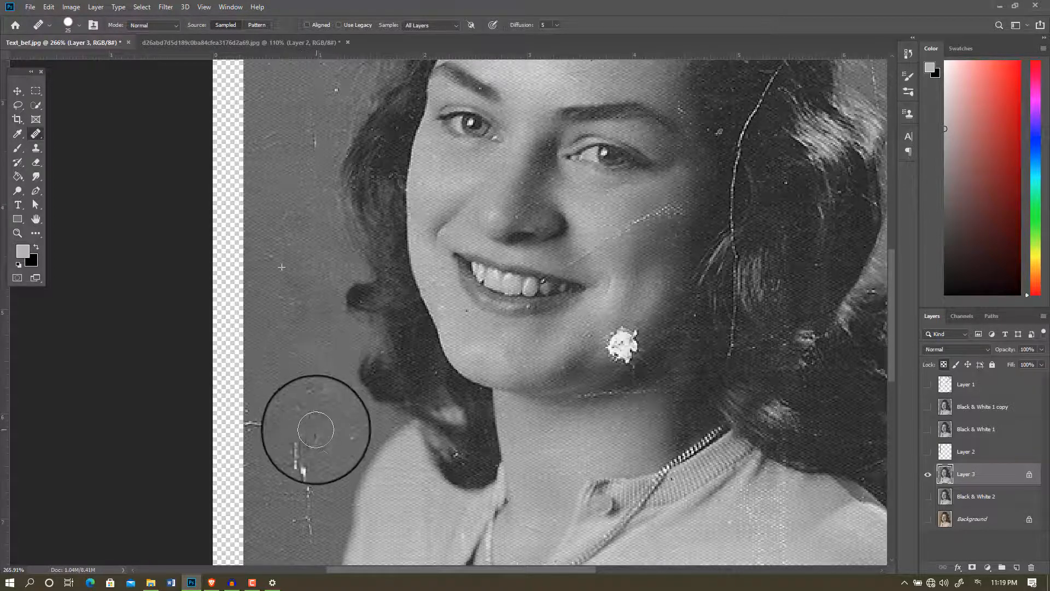
{"action": "scroll", "coordinate": [293, 421], "scroll_direction": "down", "scroll_amount": 3}
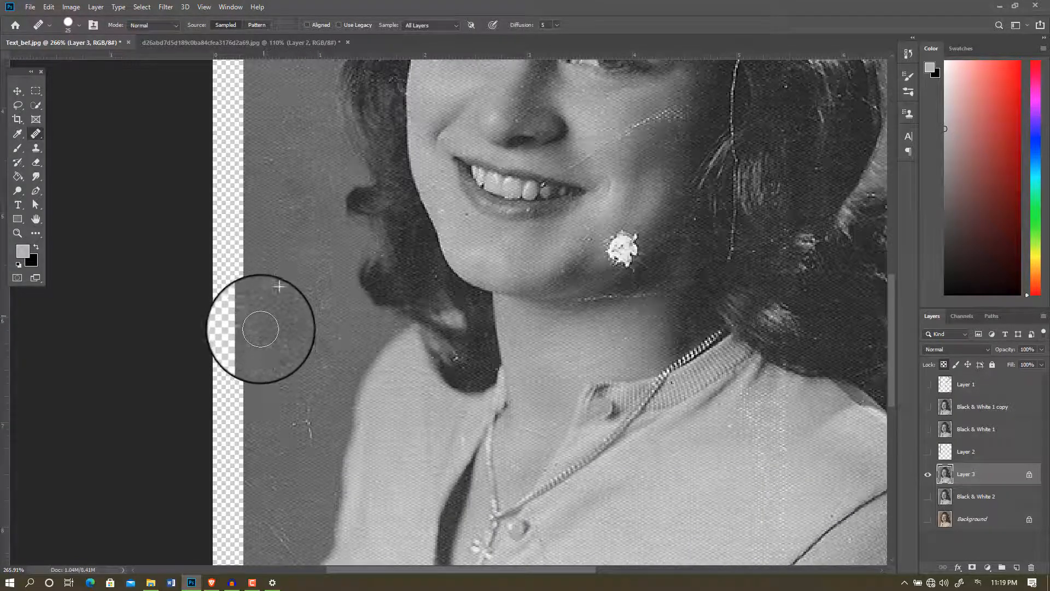
{"action": "scroll", "coordinate": [322, 350], "scroll_direction": "down", "scroll_amount": 2}
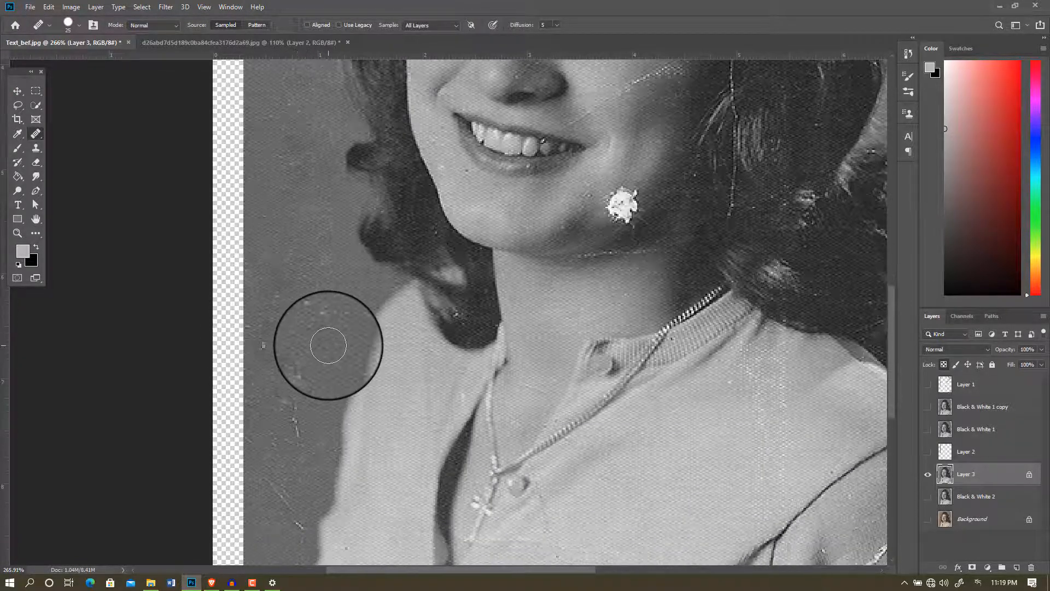
{"action": "scroll", "coordinate": [327, 345], "scroll_direction": "down", "scroll_amount": 5}
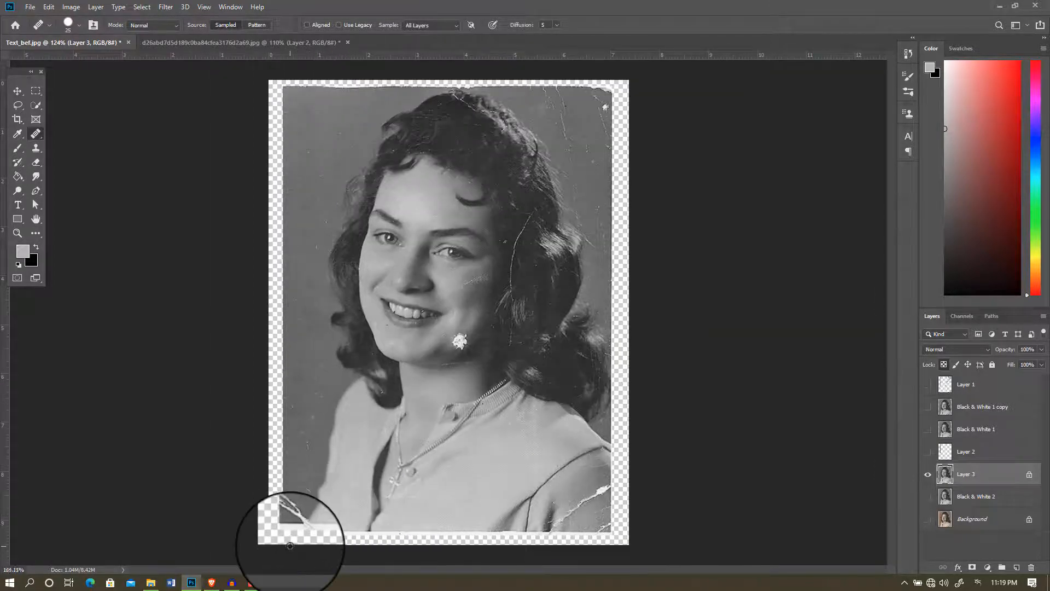
Heal the white forked crack in the photo's lower-left corner with a smaller Healing Brush, sampling the dark background above it
{"action": "scroll", "coordinate": [308, 515], "scroll_direction": "up", "scroll_amount": 6}
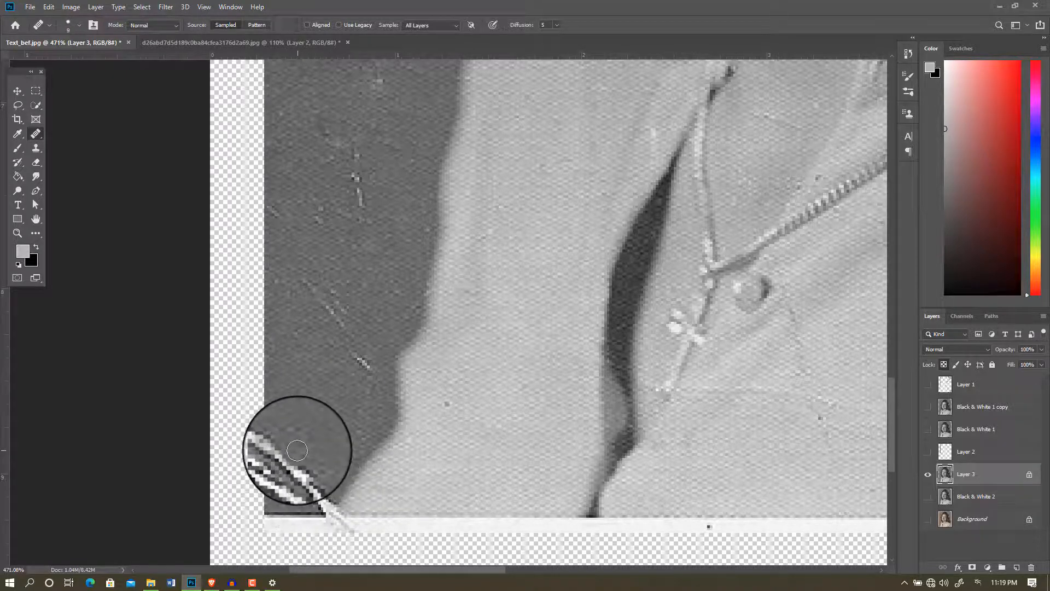
{"action": "scroll", "coordinate": [287, 468], "scroll_direction": "up", "scroll_amount": 4}
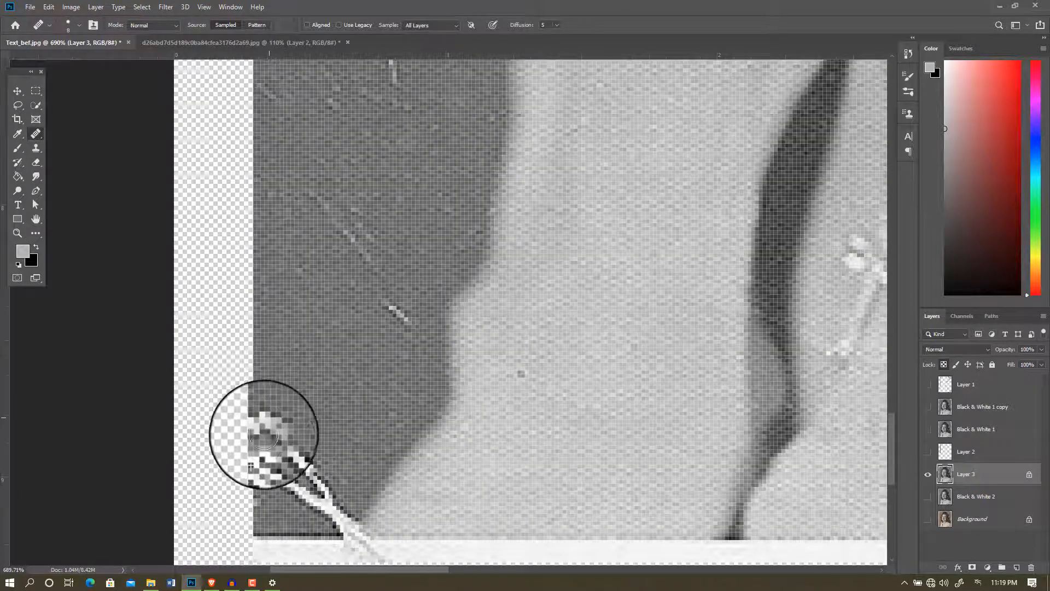
{"action": "left_click", "coordinate": [269, 356], "text": "alt"}
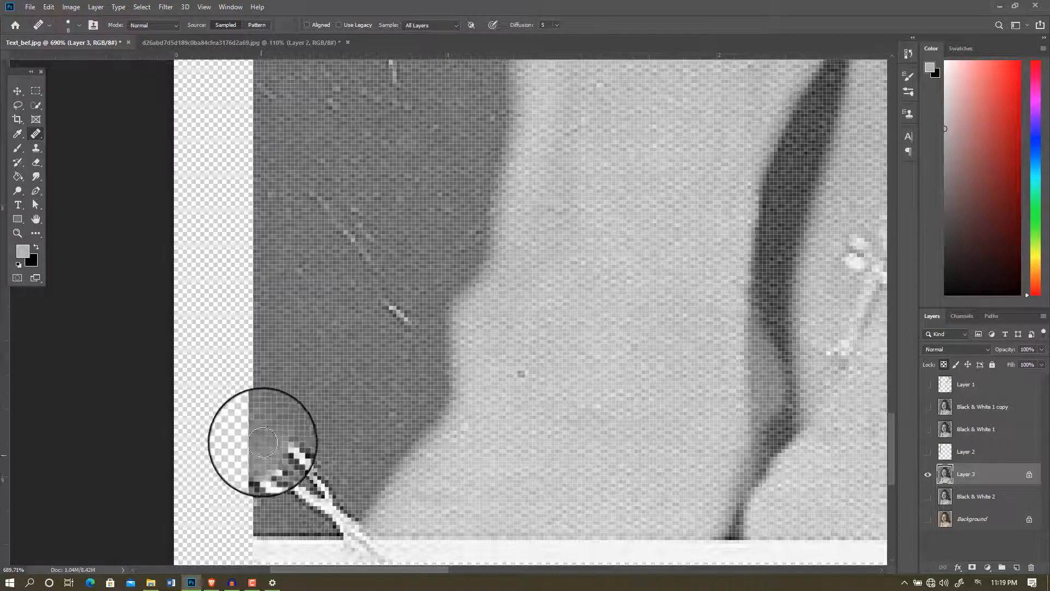
{"action": "left_click", "coordinate": [290, 298], "text": "alt"}
{"action": "left_click_drag", "start_coordinate": [266, 381], "coordinate": [271, 428]}
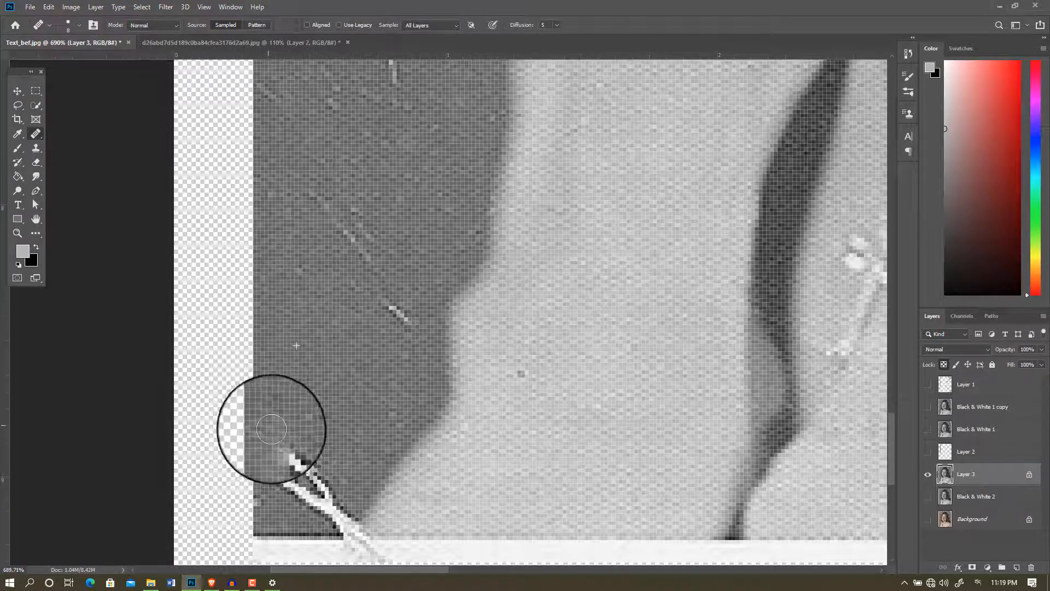
{"action": "left_click", "coordinate": [326, 356], "text": "alt"}
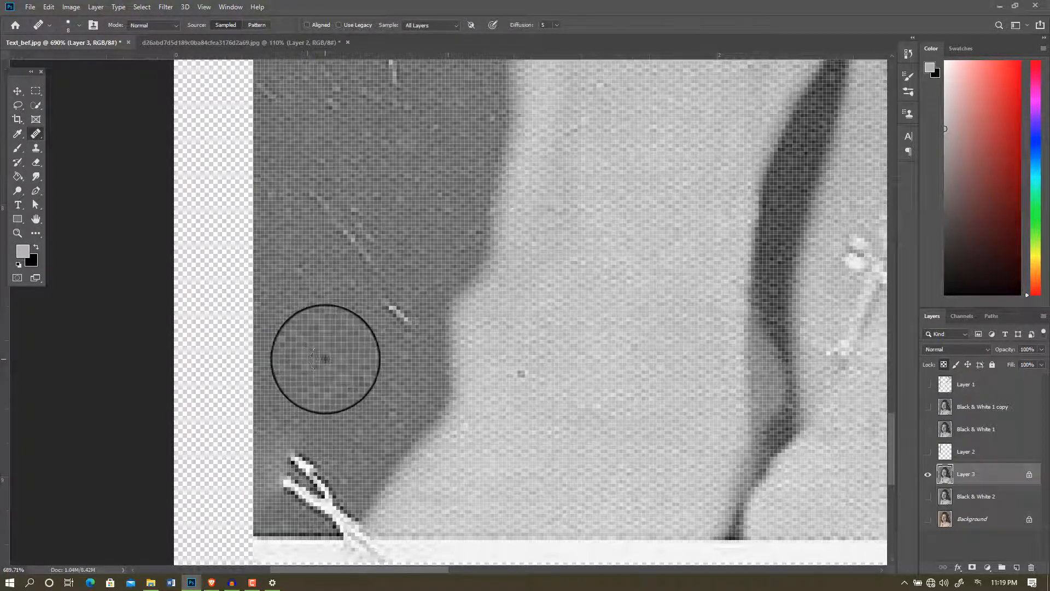
{"action": "mouse_move", "coordinate": [295, 475]}
{"action": "left_mouse_down"}
{"action": "mouse_move", "coordinate": [323, 476]}
{"action": "mouse_move", "coordinate": [321, 497]}
{"action": "mouse_move", "coordinate": [347, 518]}
{"action": "left_mouse_up"}
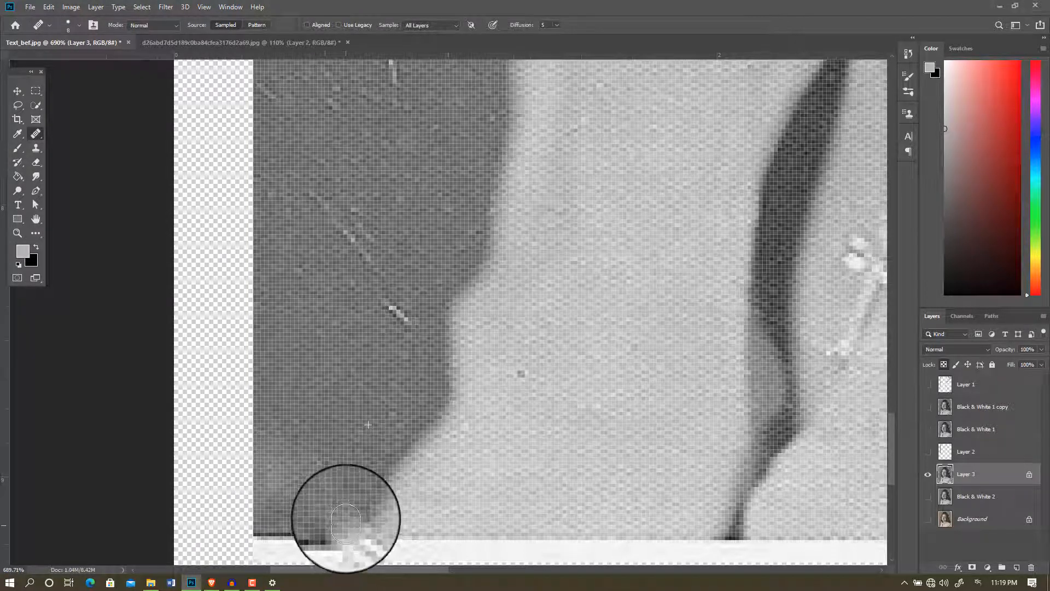
{"action": "scroll", "coordinate": [311, 433], "scroll_direction": "down", "scroll_amount": 8}
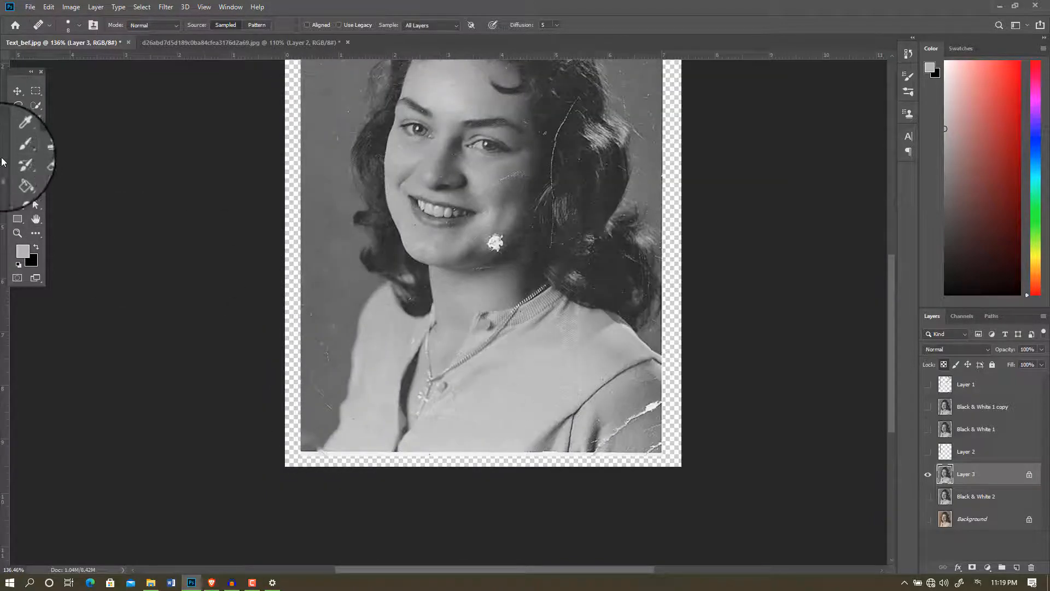
Outline the white damaged spot on the jaw with the Patch Tool, replace it with clean cheek skin and deselect
{"action": "right_click", "coordinate": [35, 135]}
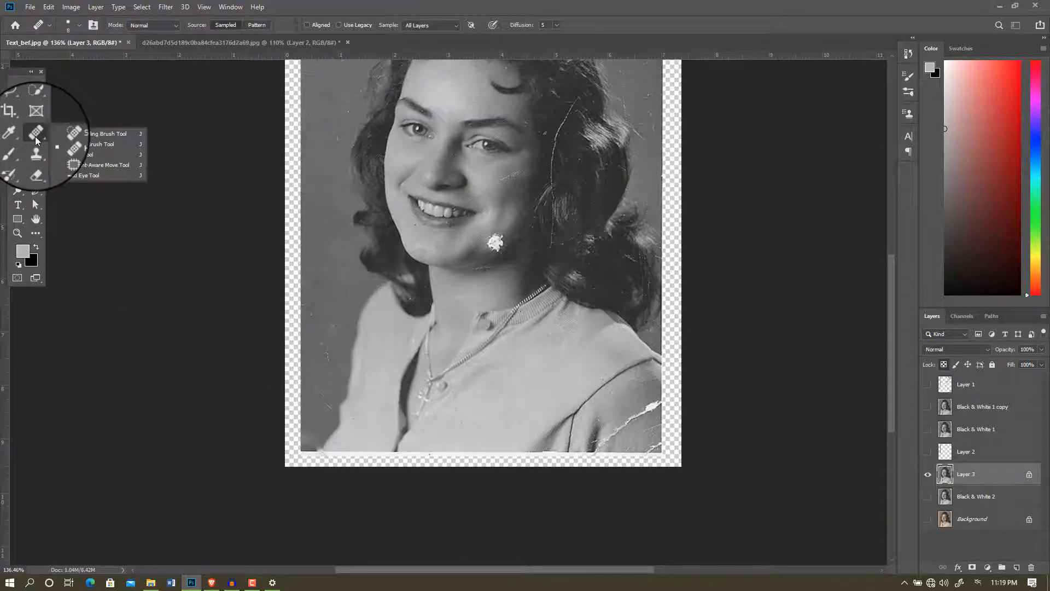
{"action": "left_click", "coordinate": [81, 156]}
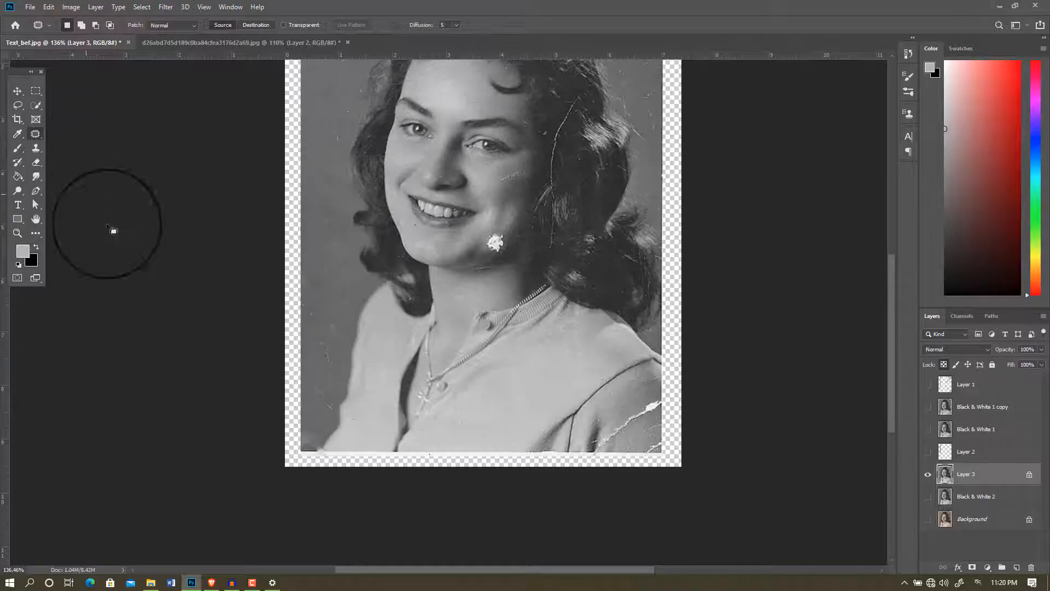
{"action": "scroll", "coordinate": [511, 243], "scroll_direction": "up", "scroll_amount": 3}
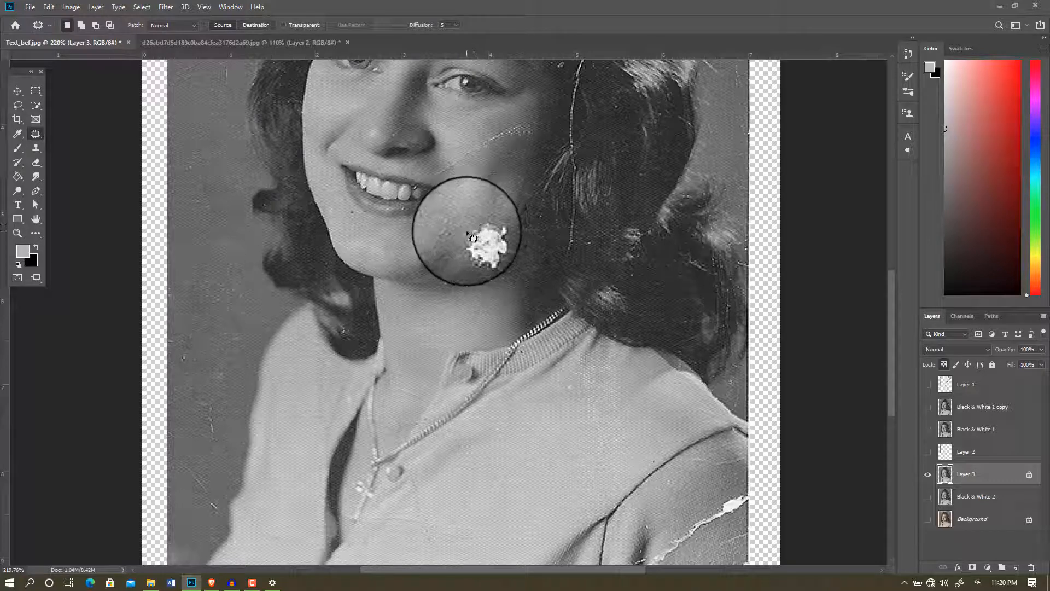
{"action": "mouse_move", "coordinate": [467, 234]}
{"action": "left_mouse_down"}
{"action": "mouse_move", "coordinate": [497, 217]}
{"action": "mouse_move", "coordinate": [511, 251]}
{"action": "mouse_move", "coordinate": [492, 268]}
{"action": "mouse_move", "coordinate": [474, 265]}
{"action": "mouse_move", "coordinate": [463, 236]}
{"action": "left_mouse_up"}
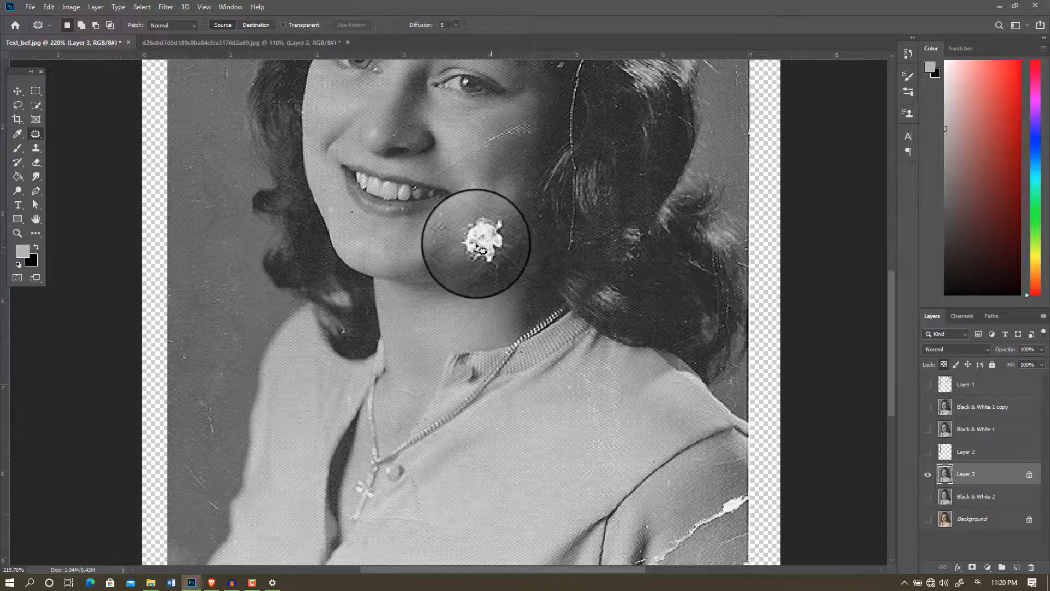
{"action": "scroll", "coordinate": [480, 241], "scroll_direction": "up", "scroll_amount": 2}
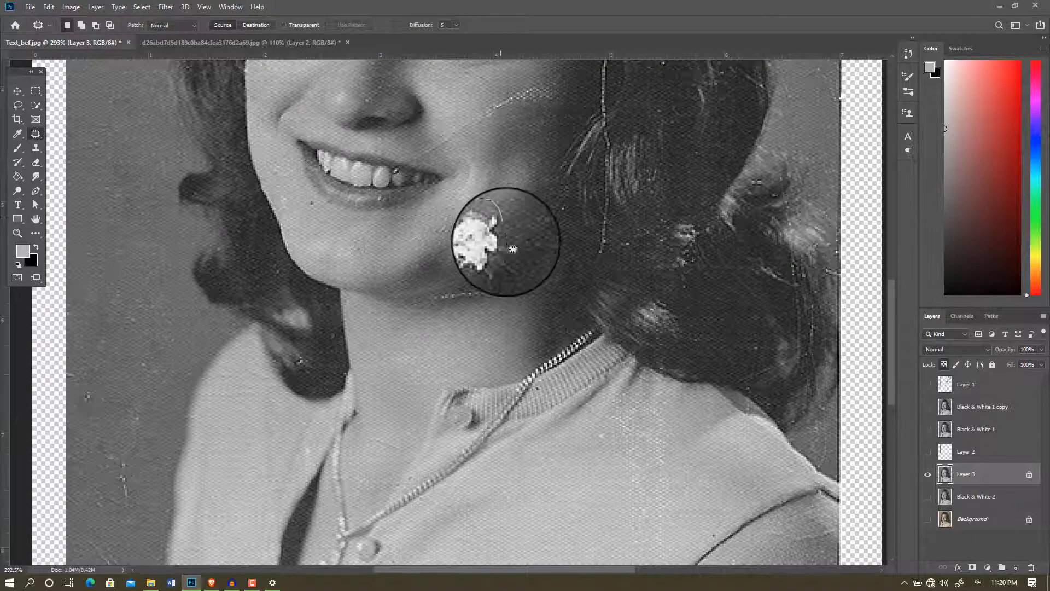
{"action": "left_click_drag", "start_coordinate": [466, 225], "coordinate": [473, 223]}
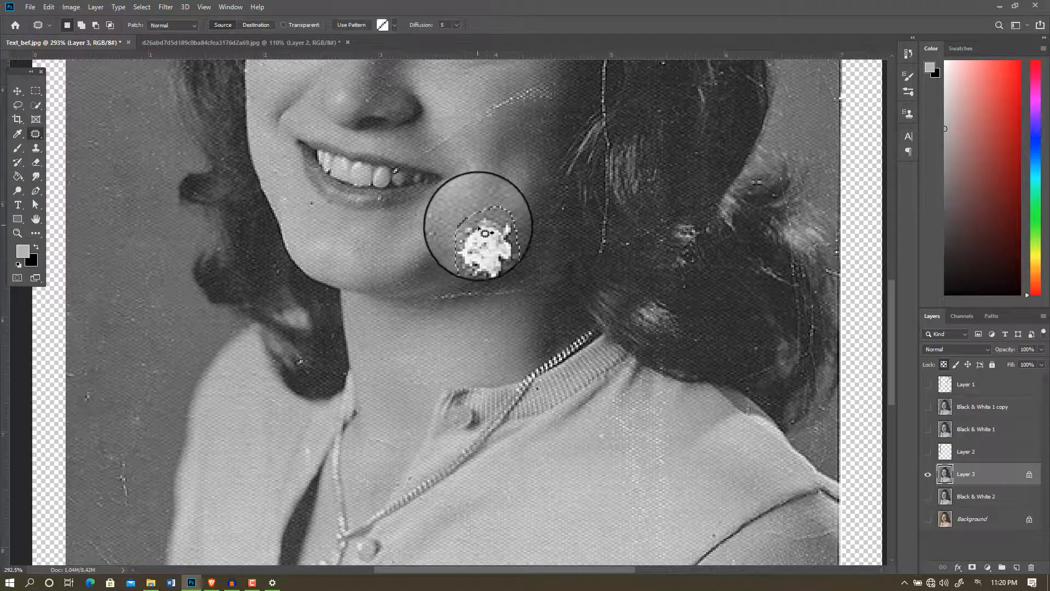
{"action": "scroll", "coordinate": [492, 255], "scroll_direction": "up", "scroll_amount": 3}
{"action": "scroll", "coordinate": [492, 256], "scroll_direction": "down", "scroll_amount": 3}
{"action": "scroll", "coordinate": [498, 265], "scroll_direction": "down", "scroll_amount": 2}
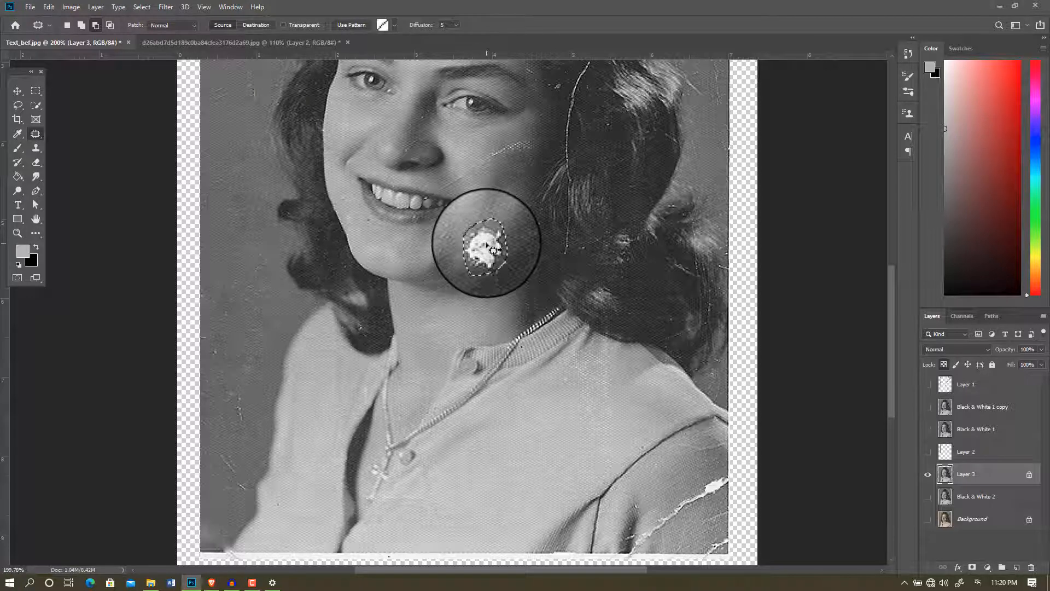
{"action": "left_click_drag", "start_coordinate": [487, 238], "coordinate": [501, 199]}
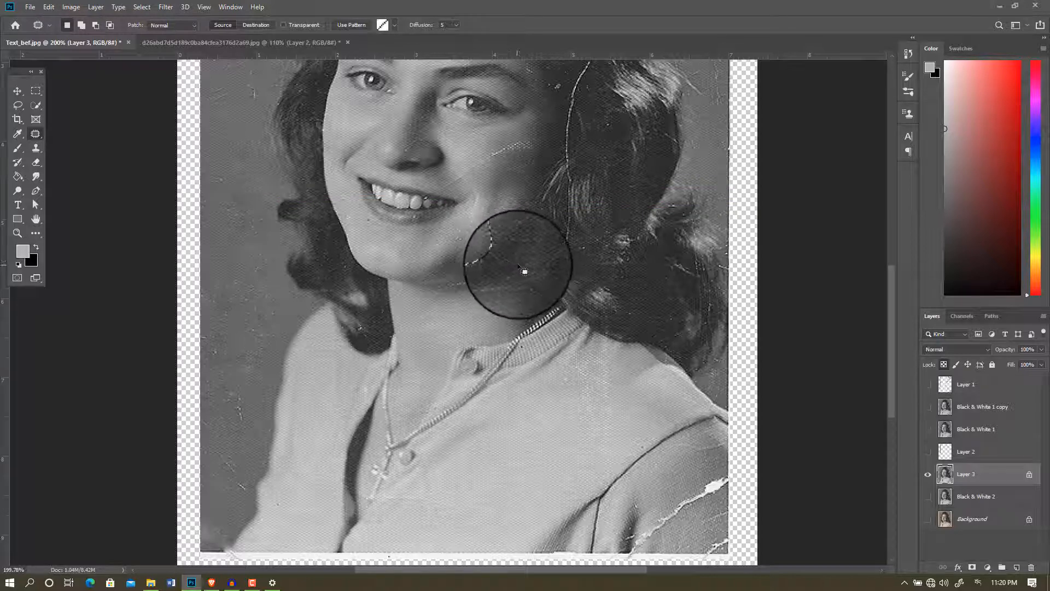
{"action": "key", "text": "ctrl+d"}
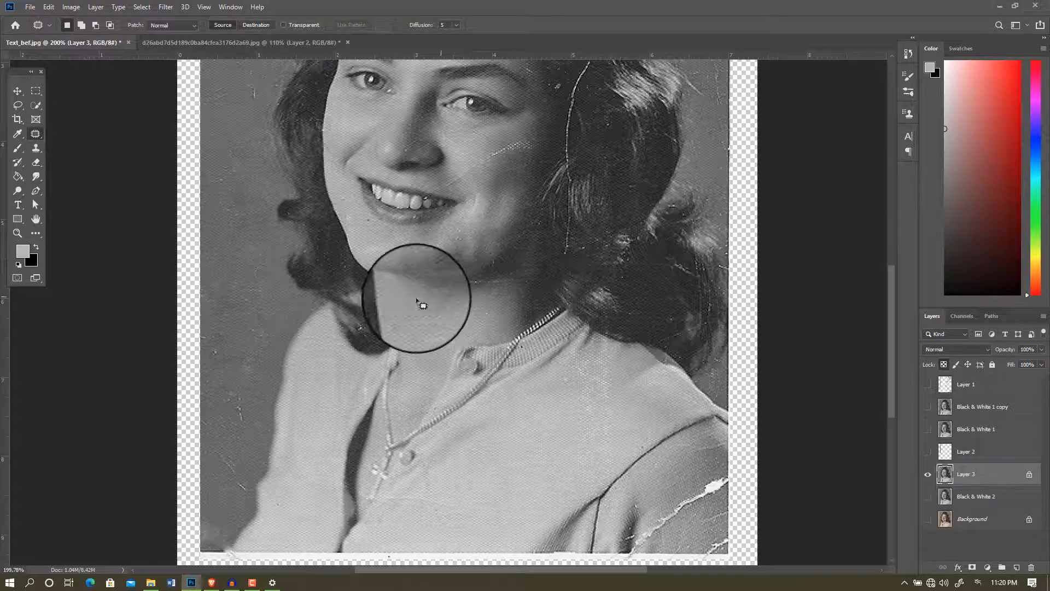
Try to patch a freehand area of the blouse with the hidden Layer 2 active, and deselect
{"action": "scroll", "coordinate": [493, 339], "scroll_direction": "down", "scroll_amount": 1}
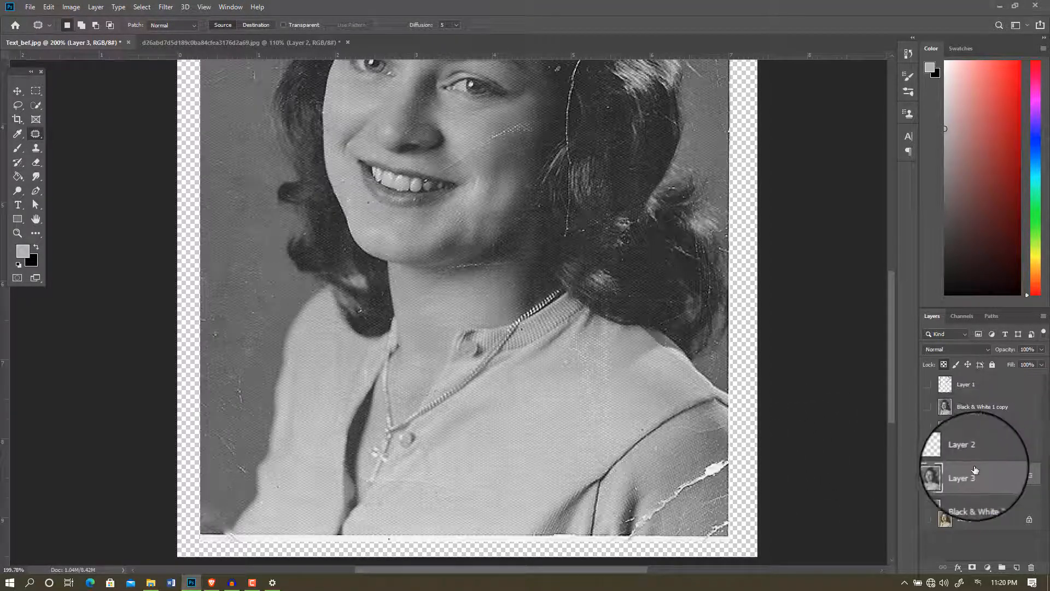
{"action": "right_click", "coordinate": [36, 137]}
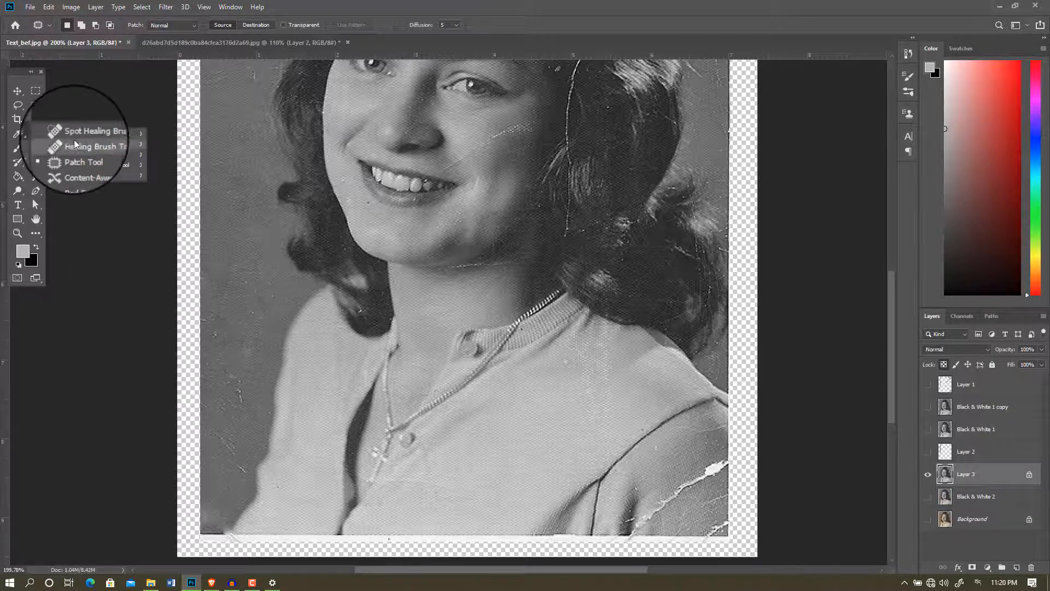
{"action": "left_click", "coordinate": [962, 455]}
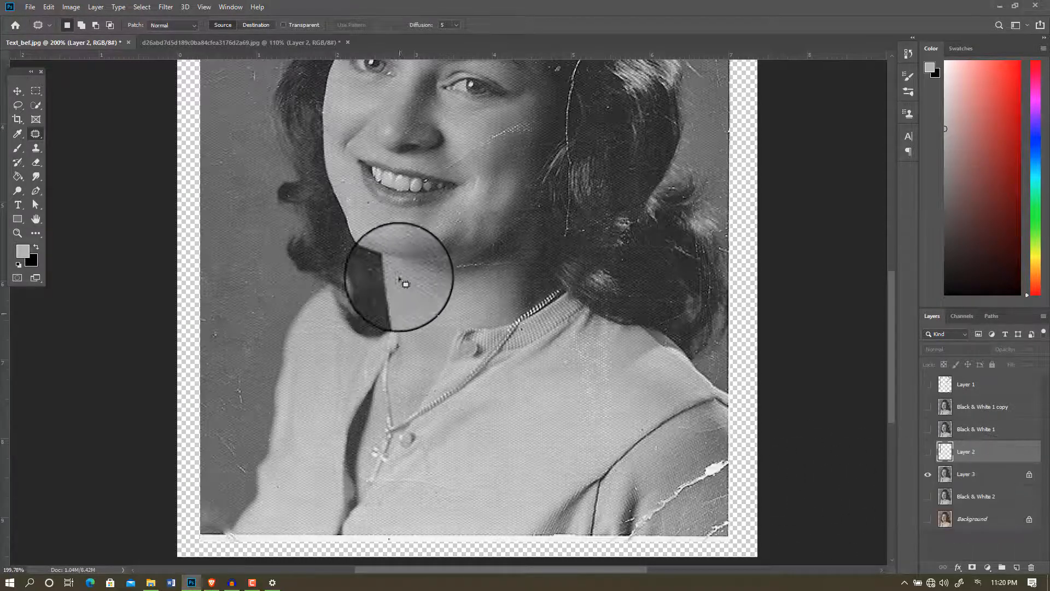
{"action": "mouse_move", "coordinate": [511, 401]}
{"action": "left_mouse_down"}
{"action": "mouse_move", "coordinate": [542, 386]}
{"action": "mouse_move", "coordinate": [540, 442]}
{"action": "mouse_move", "coordinate": [506, 449]}
{"action": "mouse_move", "coordinate": [498, 409]}
{"action": "mouse_move", "coordinate": [521, 406]}
{"action": "left_mouse_up"}
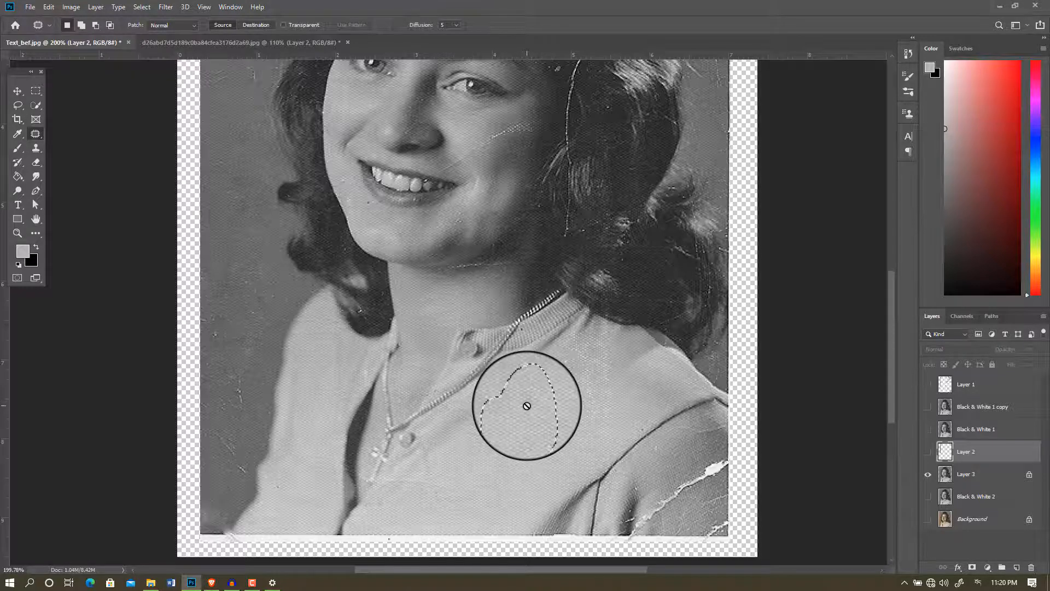
{"action": "left_click", "coordinate": [527, 406]}
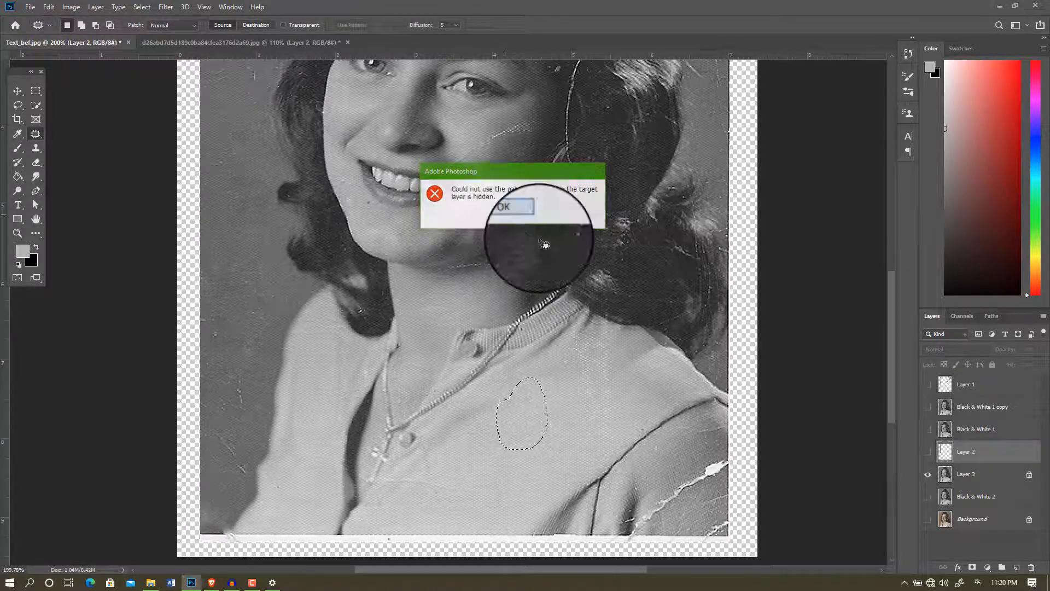
{"action": "left_click", "coordinate": [505, 219]}
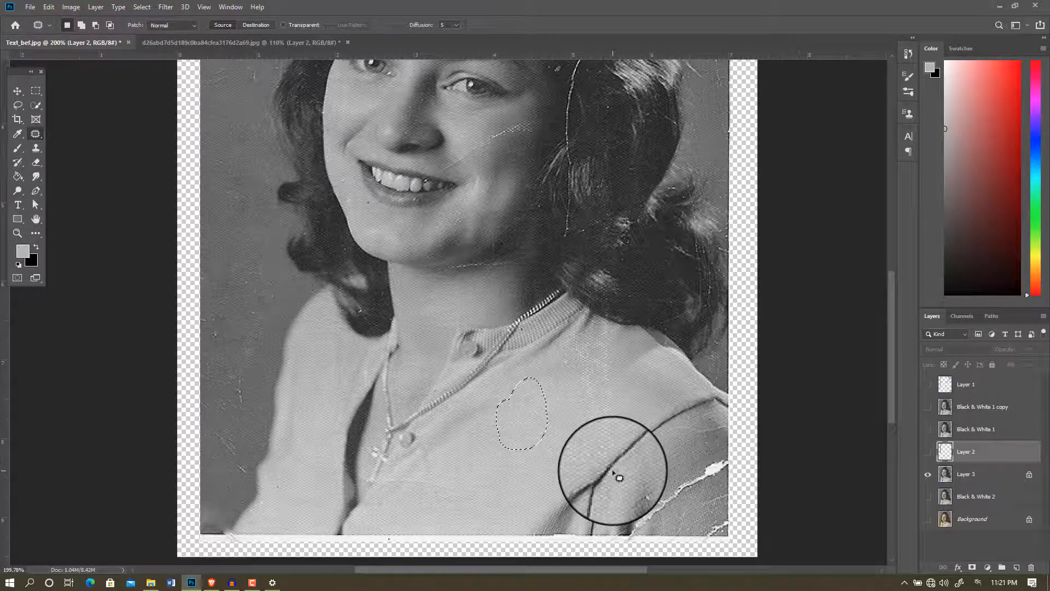
{"action": "key", "text": "ctrl+d"}
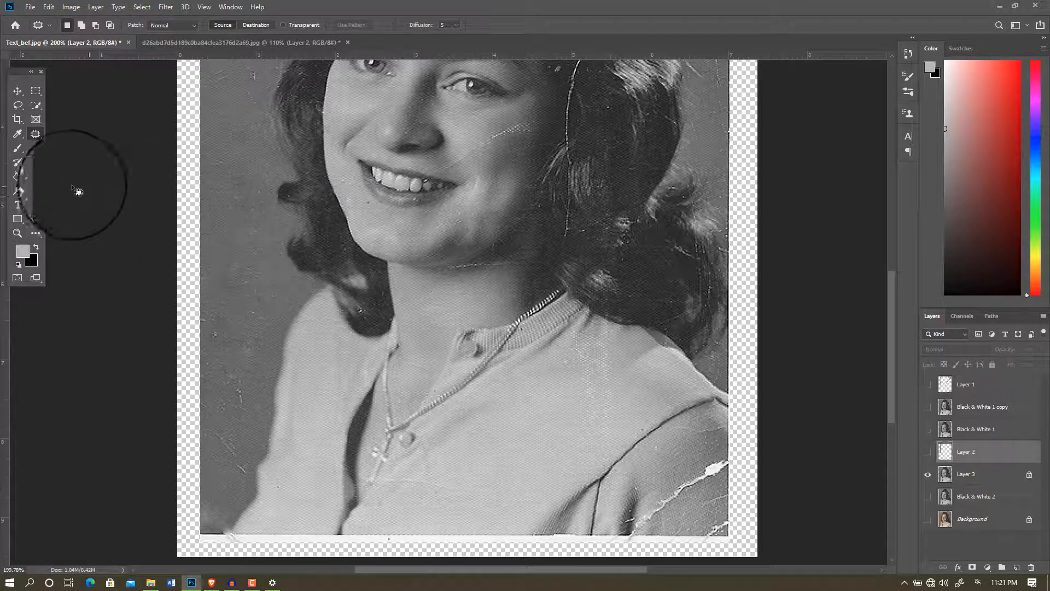
{"action": "right_click", "coordinate": [35, 133]}
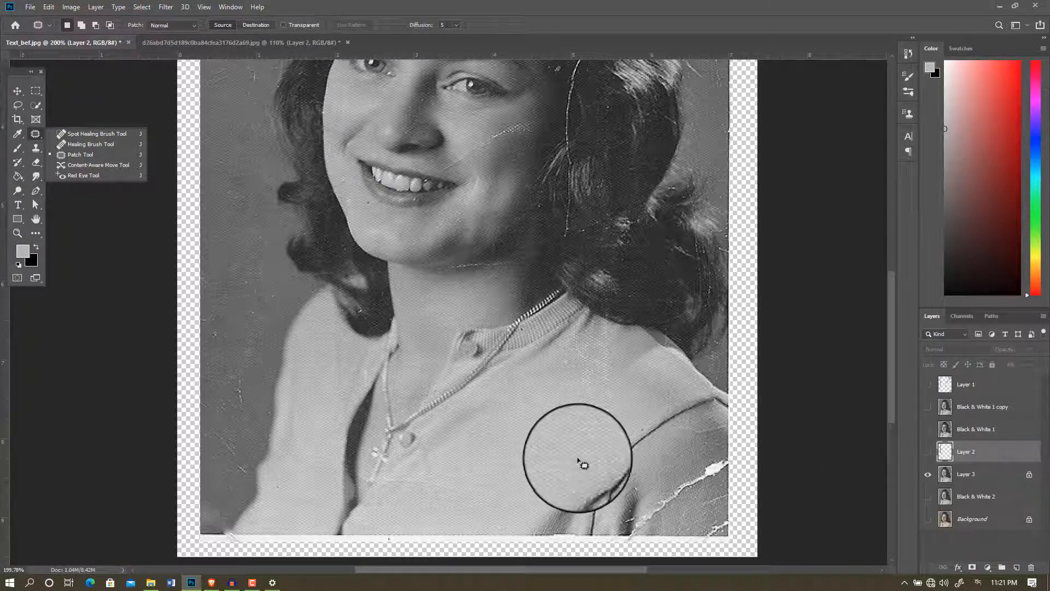
{"action": "scroll", "coordinate": [546, 450], "scroll_direction": "down", "scroll_amount": 4}
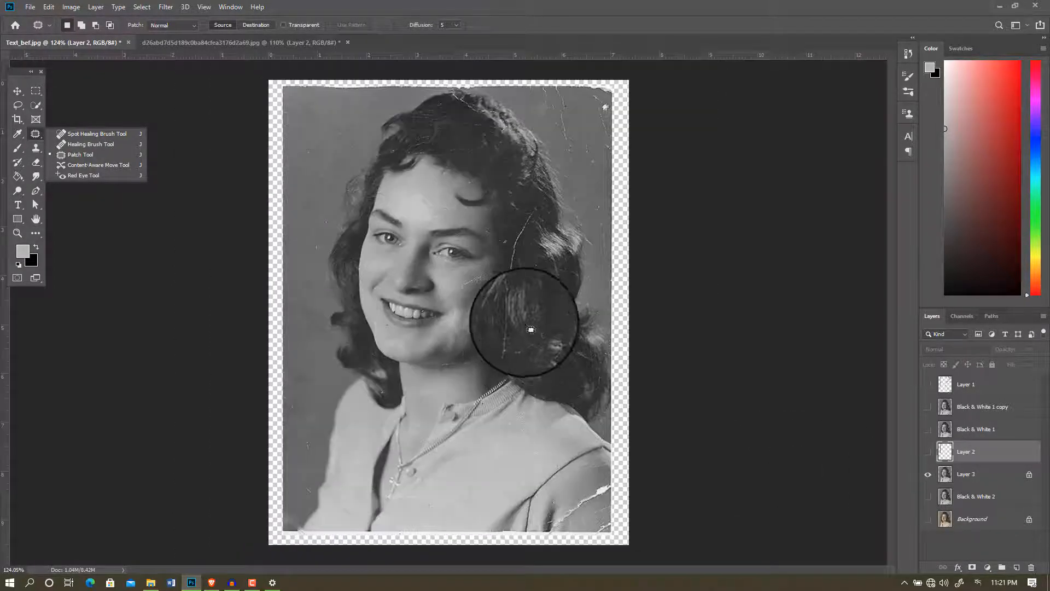
Make Layer 3 the active layer for repairing the torn sleeve
{"action": "scroll", "coordinate": [583, 503], "scroll_direction": "up", "scroll_amount": 4}
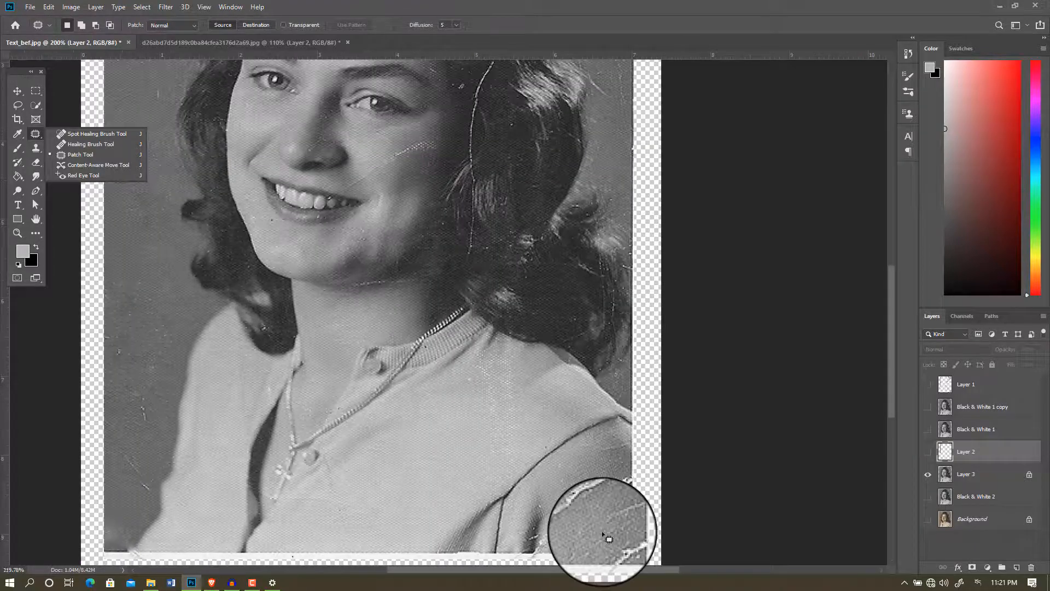
{"action": "scroll", "coordinate": [601, 509], "scroll_direction": "down", "scroll_amount": 2}
{"action": "scroll", "coordinate": [598, 522], "scroll_direction": "down", "scroll_amount": 2}
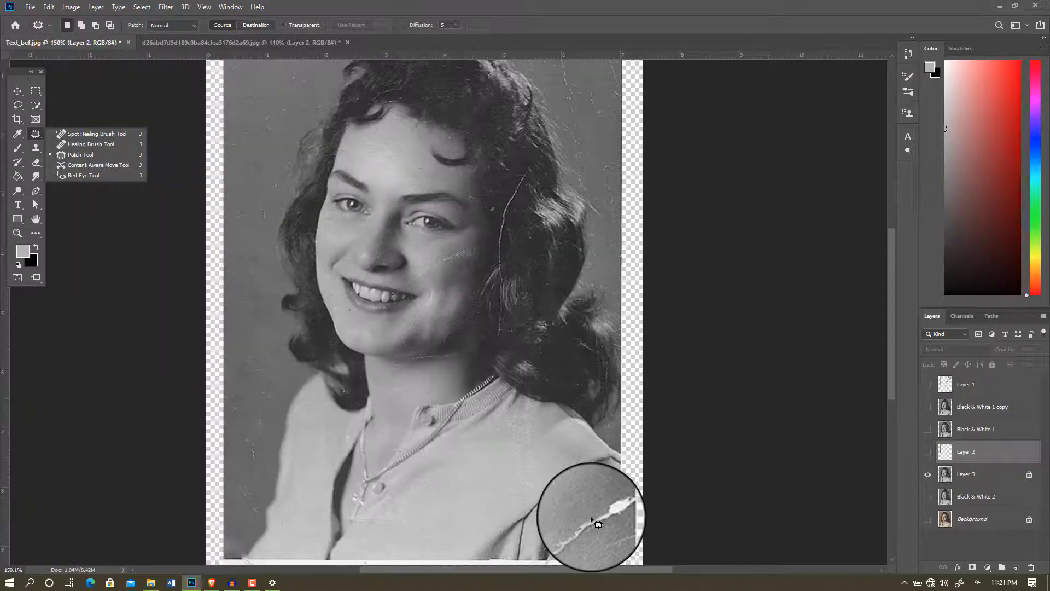
{"action": "scroll", "coordinate": [593, 503], "scroll_direction": "up", "scroll_amount": 4}
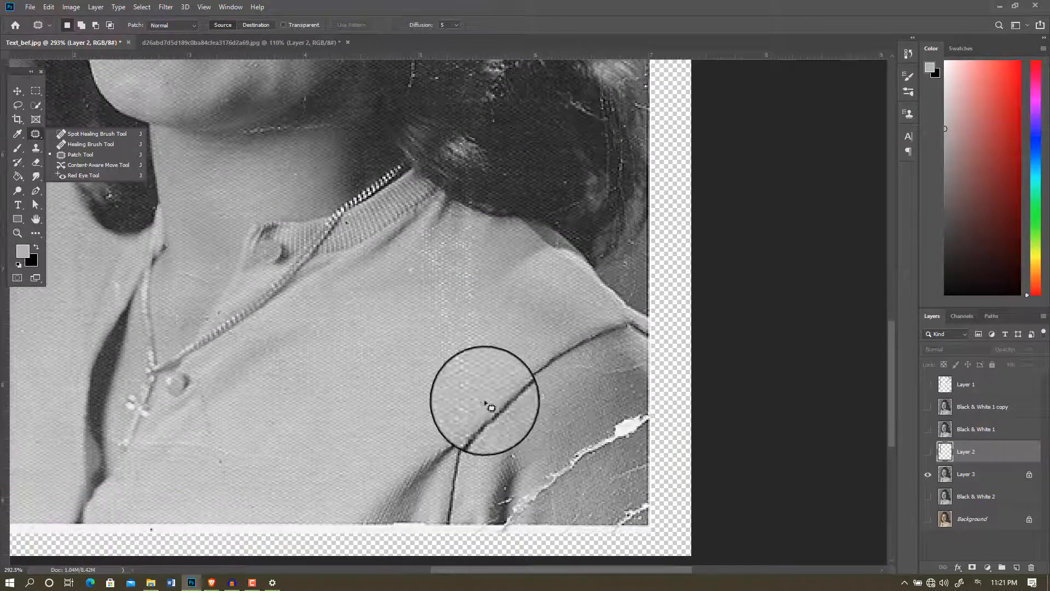
{"action": "left_click", "coordinate": [991, 473]}
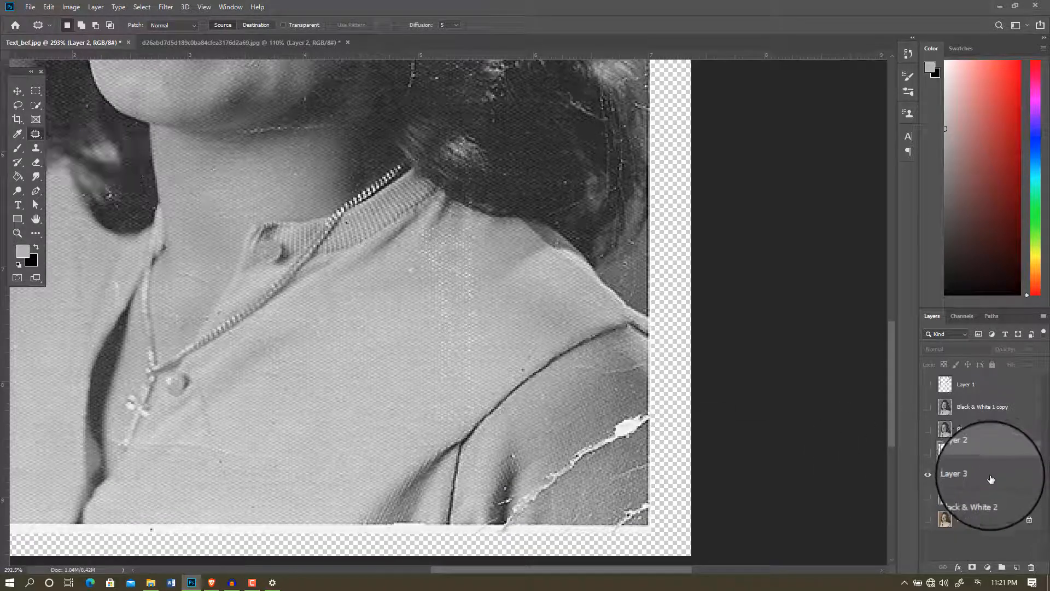
Try to replace the wide white tear on the sleeve with the Patch Tool, and undo the patch
{"action": "mouse_move", "coordinate": [633, 409]}
{"action": "left_mouse_down"}
{"action": "mouse_move", "coordinate": [611, 447]}
{"action": "mouse_move", "coordinate": [632, 447]}
{"action": "mouse_move", "coordinate": [637, 413]}
{"action": "left_mouse_up"}
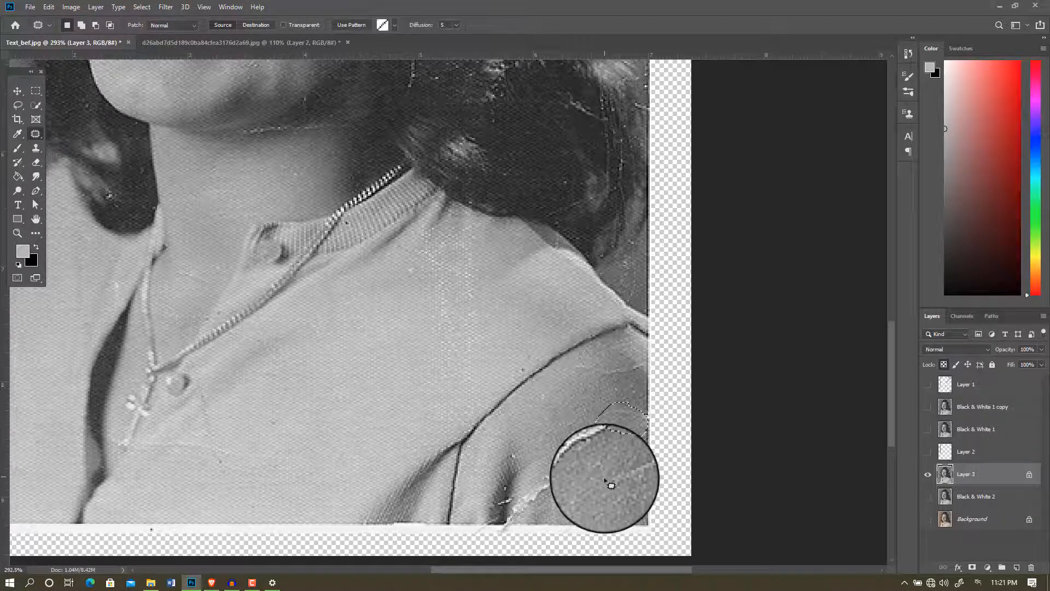
{"action": "key", "text": "ctrl+z"}
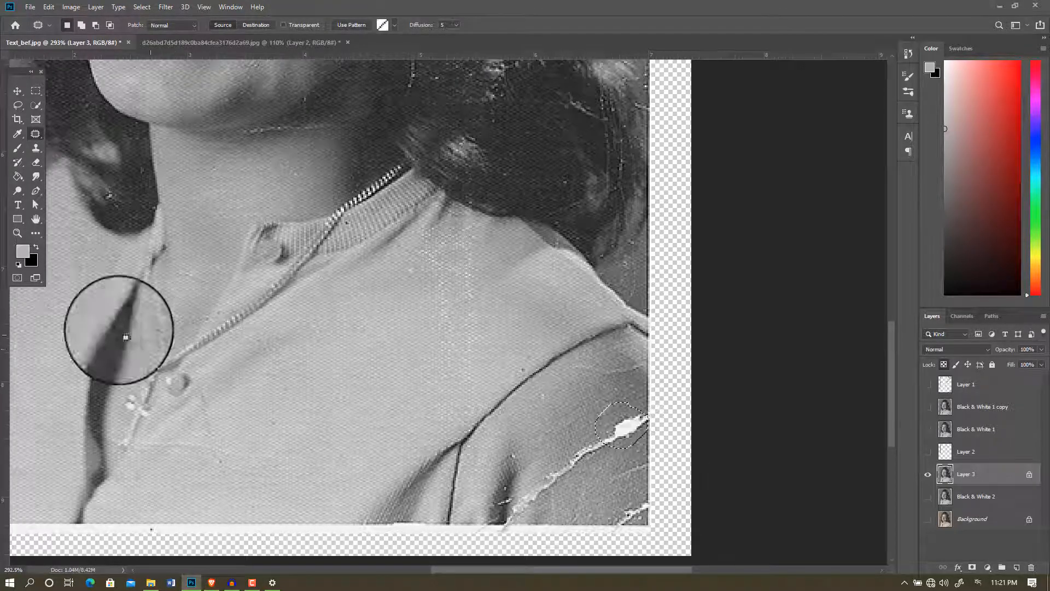
Heal the widest part of the white sleeve tear with the Spot Healing Brush, and retouch its remains near the photo edge with the Healing Brush
{"action": "right_click", "coordinate": [35, 133]}
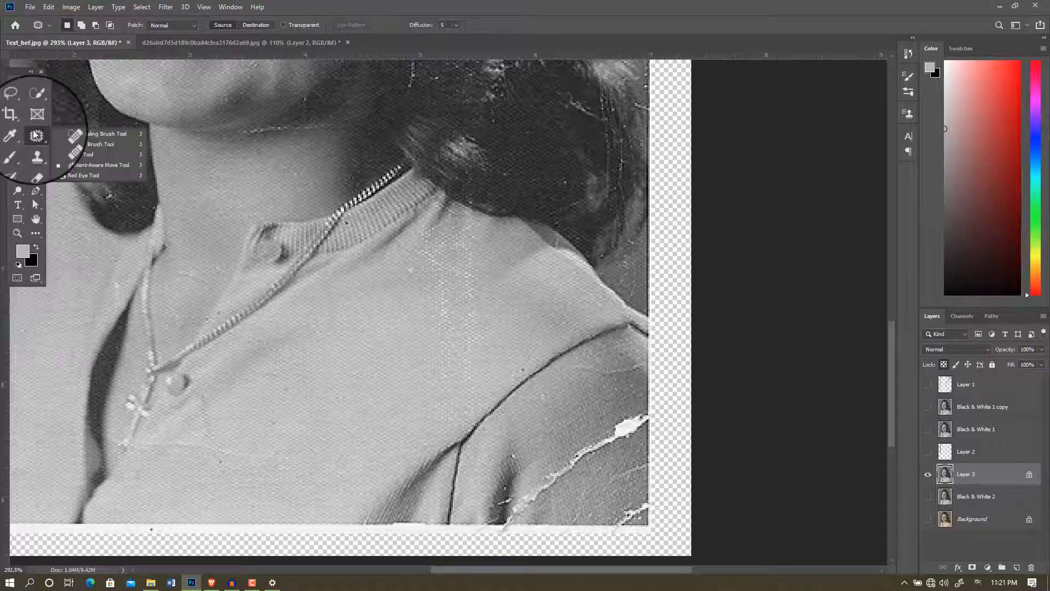
{"action": "left_click", "coordinate": [93, 133]}
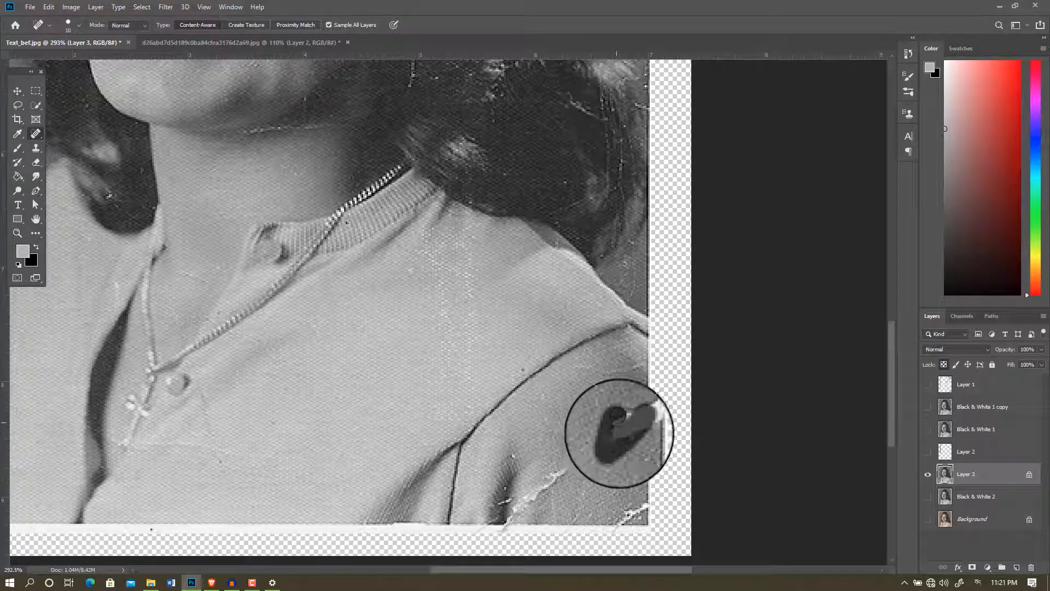
{"action": "right_click", "coordinate": [36, 137]}
{"action": "left_click", "coordinate": [87, 144]}
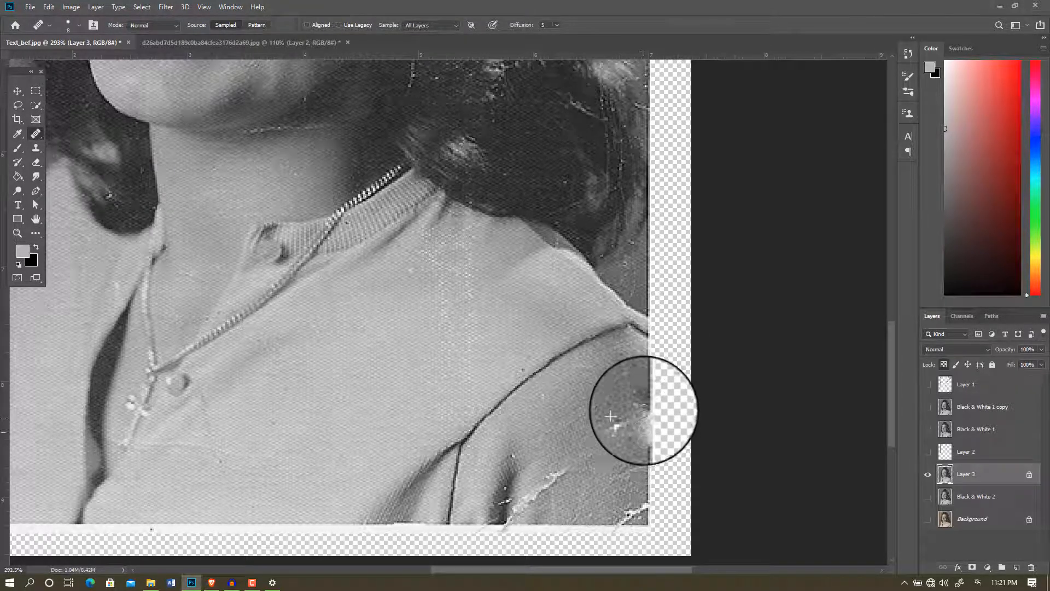
{"action": "left_click_drag", "start_coordinate": [635, 448], "coordinate": [631, 446]}
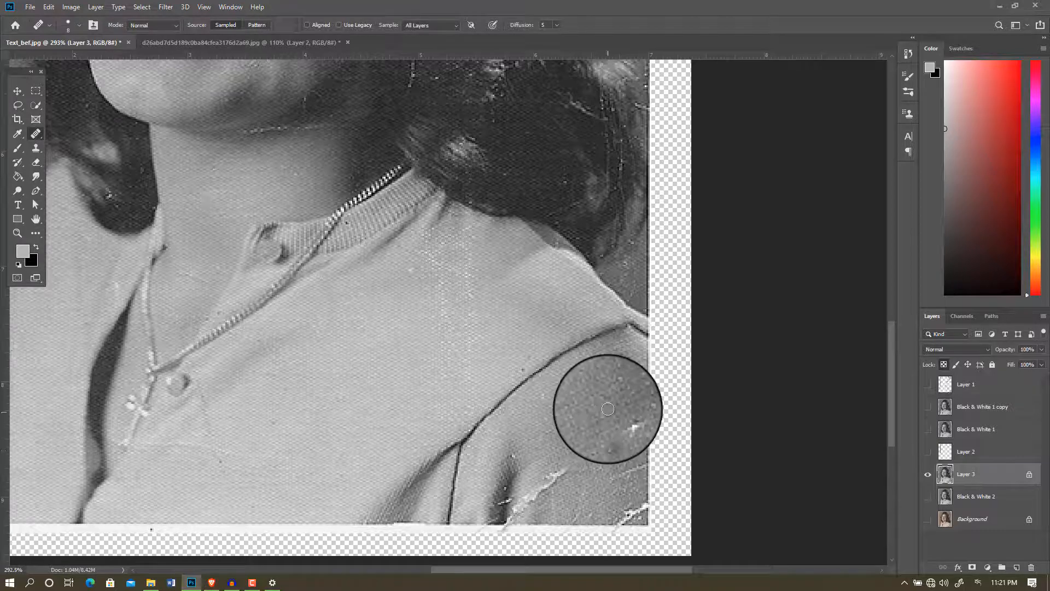
Heal the rest of the sleeve tear and the white crack in the photo's lower-right corner with the Healing Brush, sampling nearby sleeve fabric
{"action": "left_click", "coordinate": [589, 382], "text": "alt"}
{"action": "left_click_drag", "start_coordinate": [554, 476], "coordinate": [518, 502]}
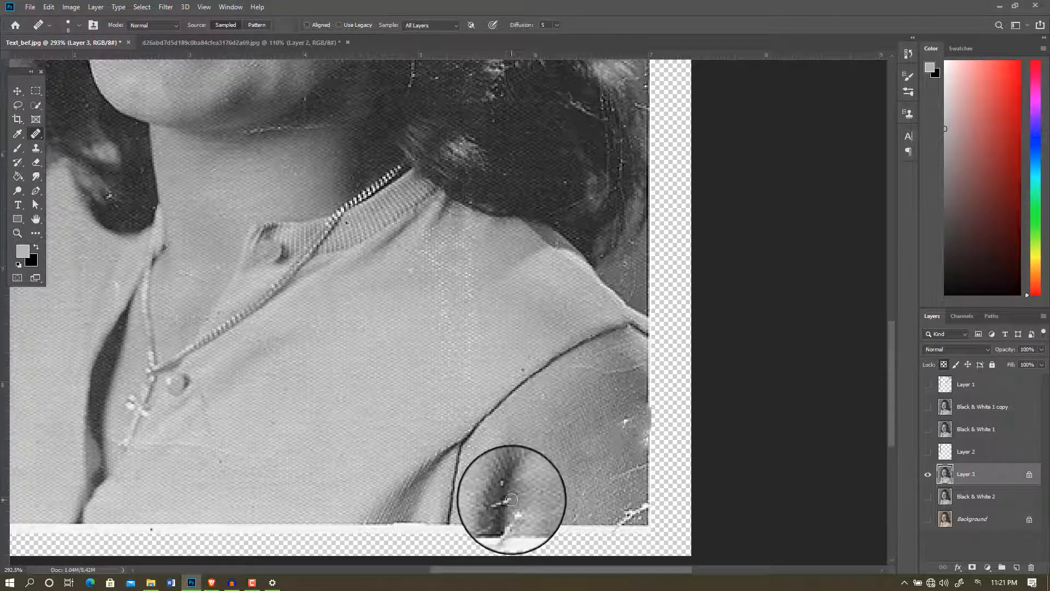
{"action": "left_click", "coordinate": [578, 508], "text": "alt"}
{"action": "scroll", "coordinate": [511, 519], "scroll_direction": "up", "scroll_amount": 2}
{"action": "scroll", "coordinate": [511, 519], "scroll_direction": "up", "scroll_amount": 2}
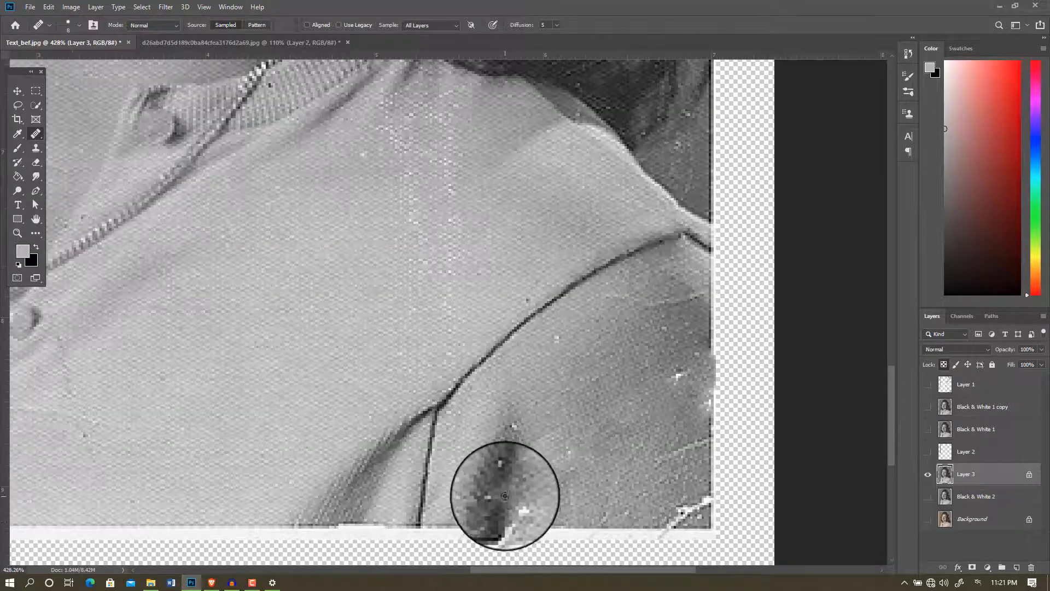
{"action": "left_click_drag", "start_coordinate": [685, 495], "coordinate": [714, 480]}
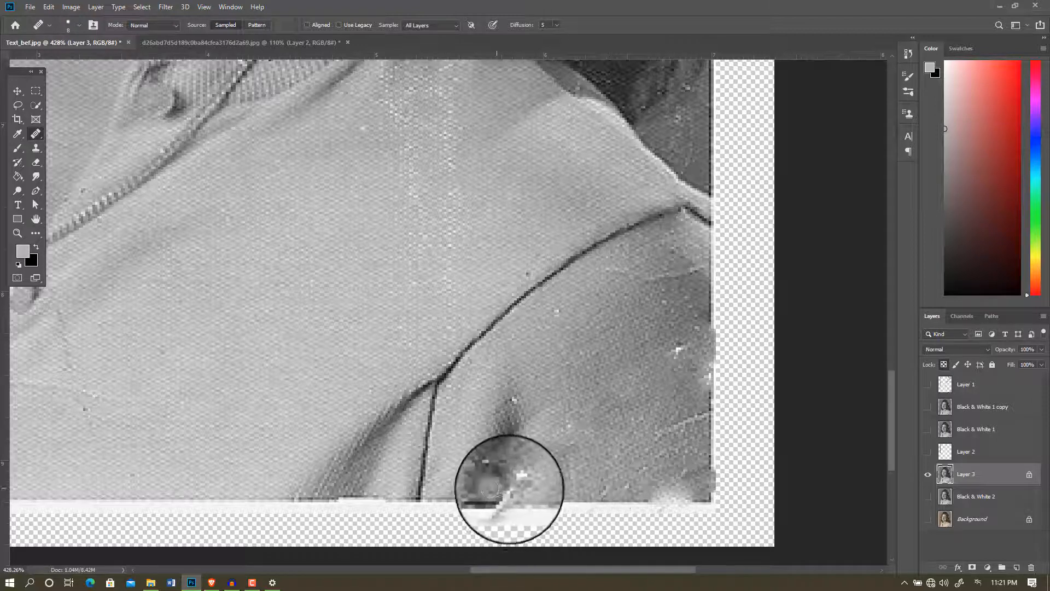
Remove the band of white speckles on the blouse below the collar with the Spot Healing Brush
{"action": "scroll", "coordinate": [559, 437], "scroll_direction": "down", "scroll_amount": 2}
{"action": "scroll", "coordinate": [560, 443], "scroll_direction": "down", "scroll_amount": 2}
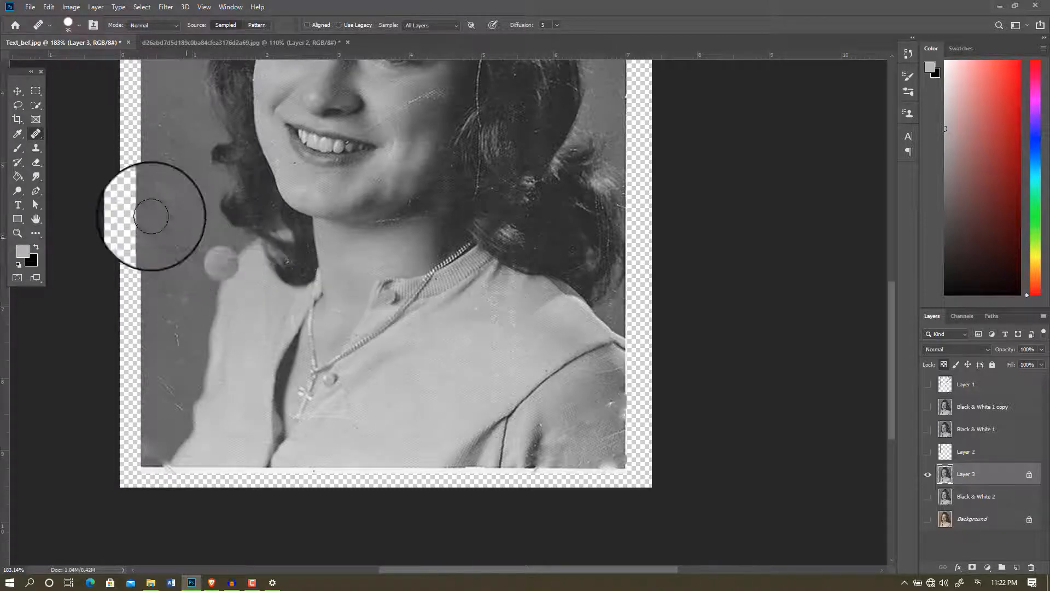
{"action": "right_click", "coordinate": [35, 133]}
{"action": "left_click", "coordinate": [82, 129]}
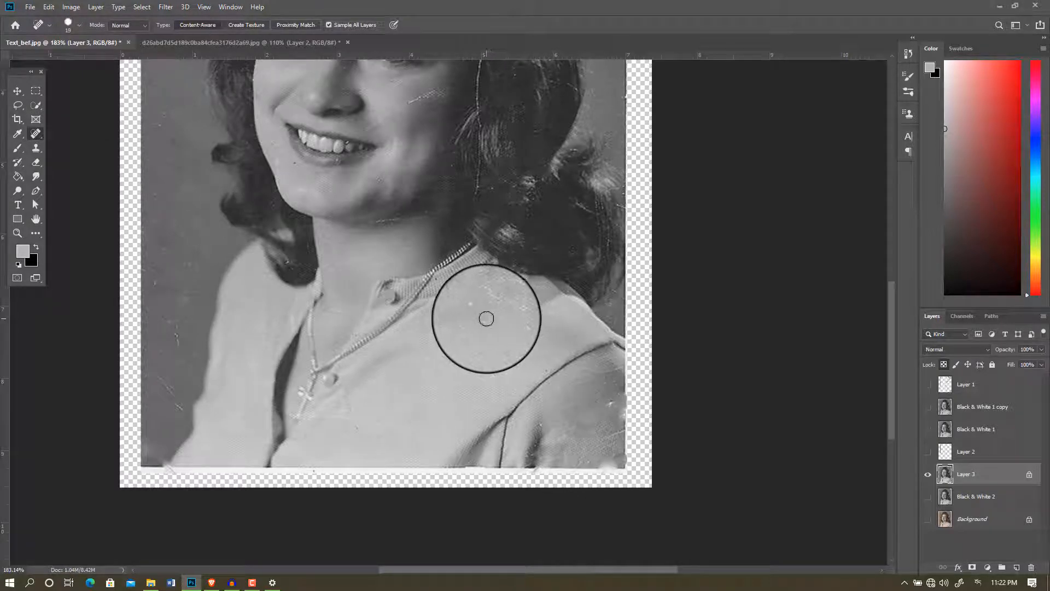
{"action": "mouse_move", "coordinate": [499, 298]}
{"action": "left_mouse_down"}
{"action": "mouse_move", "coordinate": [508, 327]}
{"action": "mouse_move", "coordinate": [497, 351]}
{"action": "left_mouse_up"}
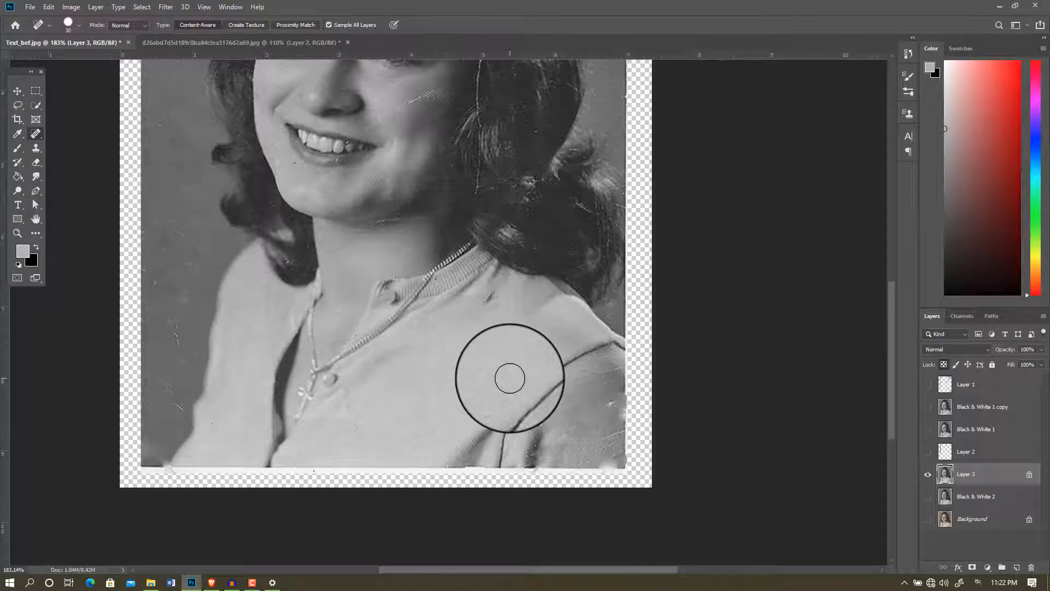
Remove the long curved white scratch running down the hair beside the face with a smaller Spot Healing Brush
{"action": "scroll", "coordinate": [509, 377], "scroll_direction": "down", "scroll_amount": 4}
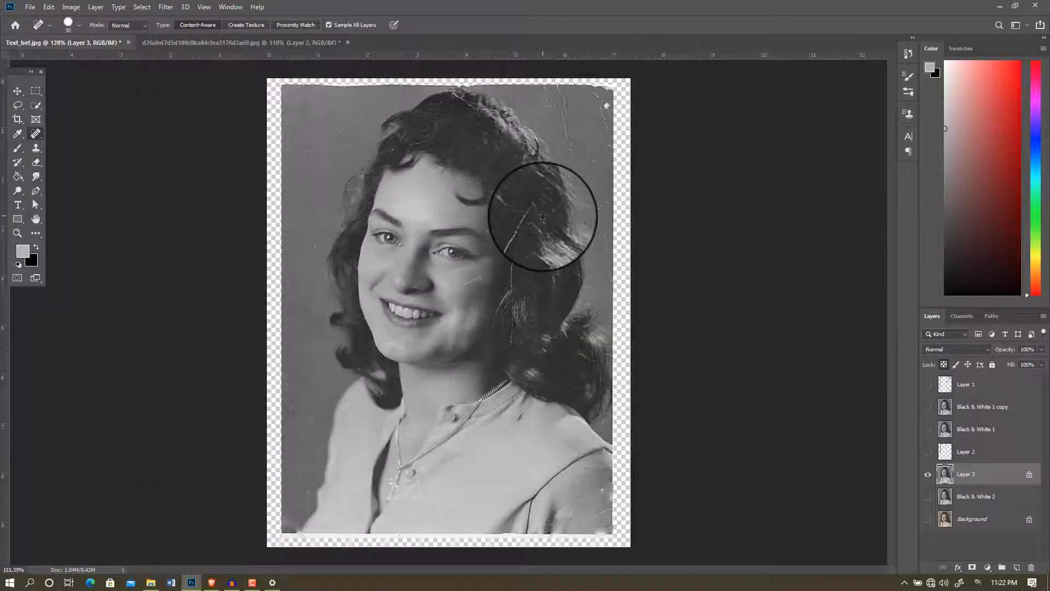
{"action": "scroll", "coordinate": [541, 213], "scroll_direction": "up", "scroll_amount": 5}
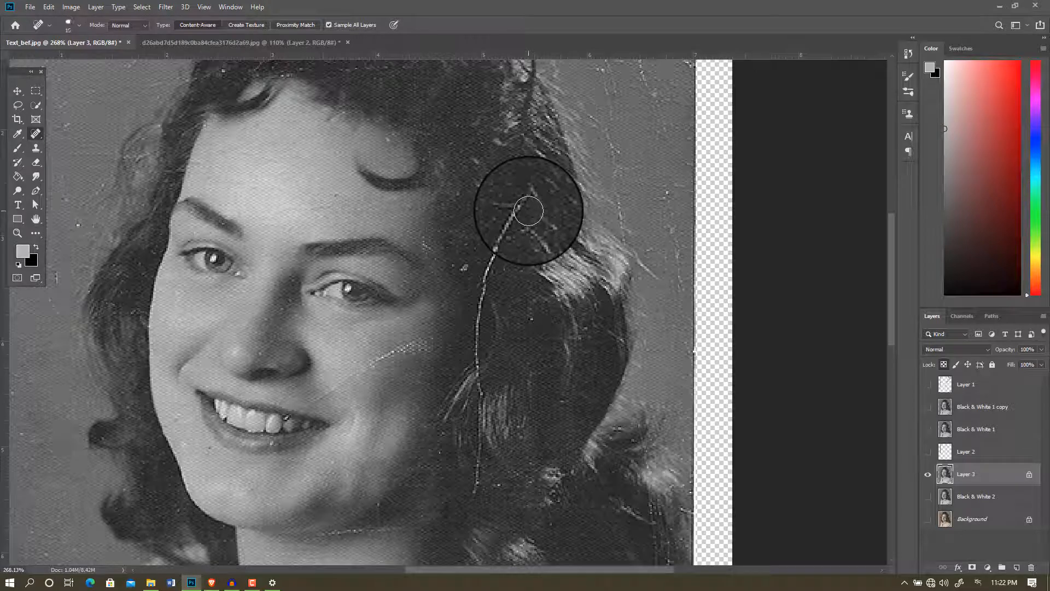
{"action": "mouse_move", "coordinate": [531, 201]}
{"action": "left_mouse_down"}
{"action": "mouse_move", "coordinate": [488, 278]}
{"action": "mouse_move", "coordinate": [493, 264]}
{"action": "mouse_move", "coordinate": [480, 390]}
{"action": "left_mouse_up"}
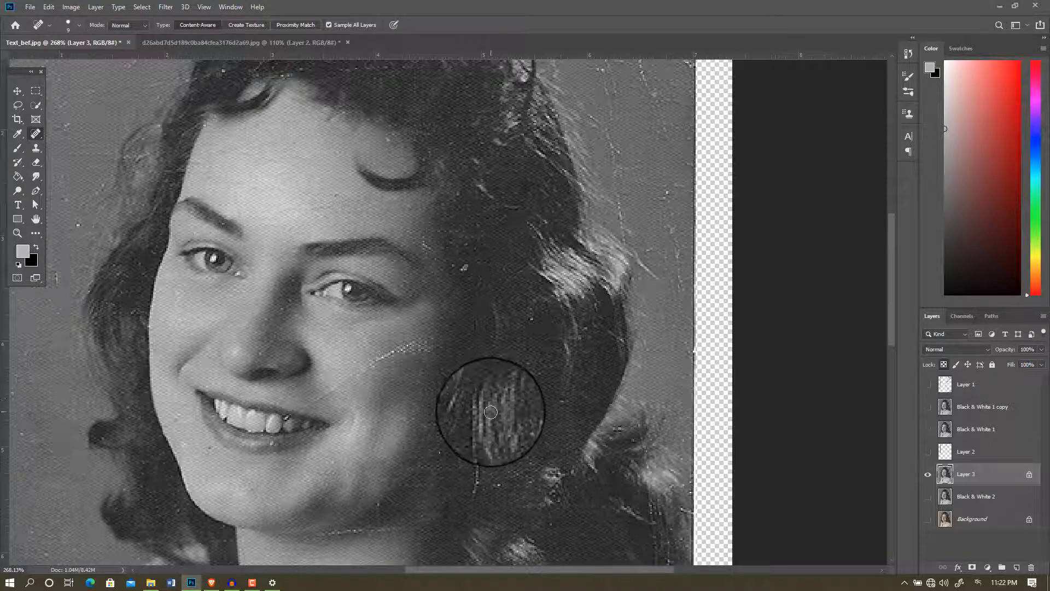
Remove the slanted scratch on the cheek and the white spots beside the eyebrow and temple with the Spot Healing Brush
{"action": "mouse_move", "coordinate": [441, 345]}
{"action": "left_mouse_down"}
{"action": "mouse_move", "coordinate": [375, 357]}
{"action": "mouse_move", "coordinate": [421, 341]}
{"action": "mouse_move", "coordinate": [396, 360]}
{"action": "mouse_move", "coordinate": [424, 354]}
{"action": "mouse_move", "coordinate": [340, 378]}
{"action": "left_mouse_up"}
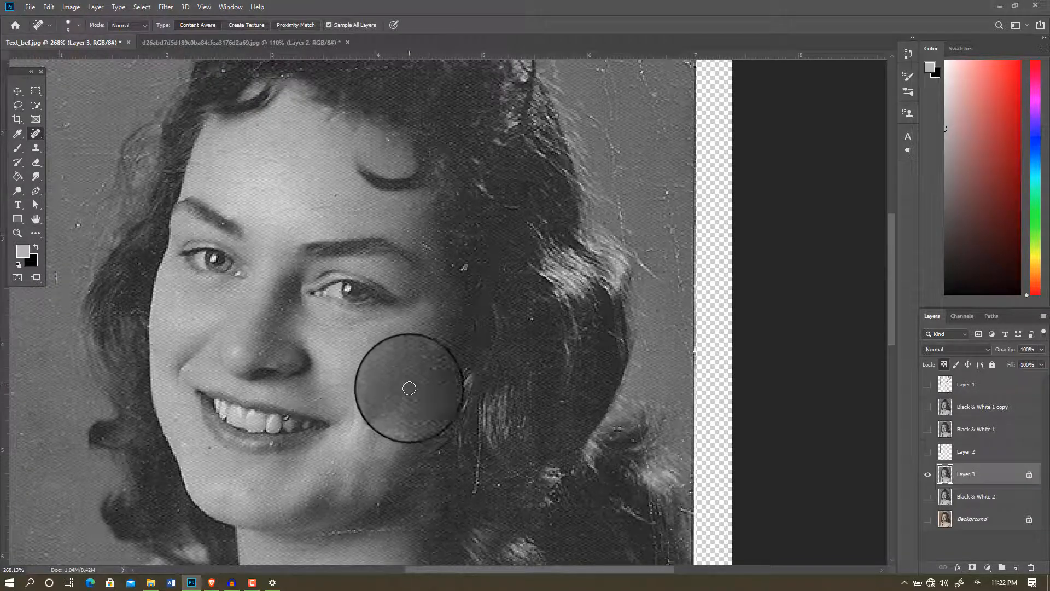
{"action": "scroll", "coordinate": [417, 356], "scroll_direction": "down", "scroll_amount": 1}
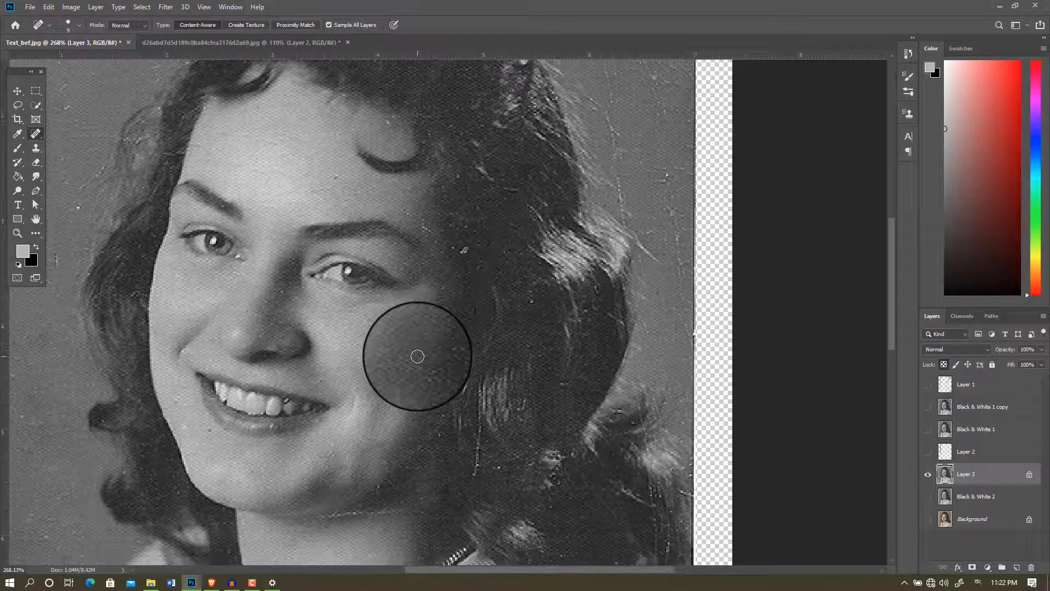
{"action": "right_click", "coordinate": [35, 133]}
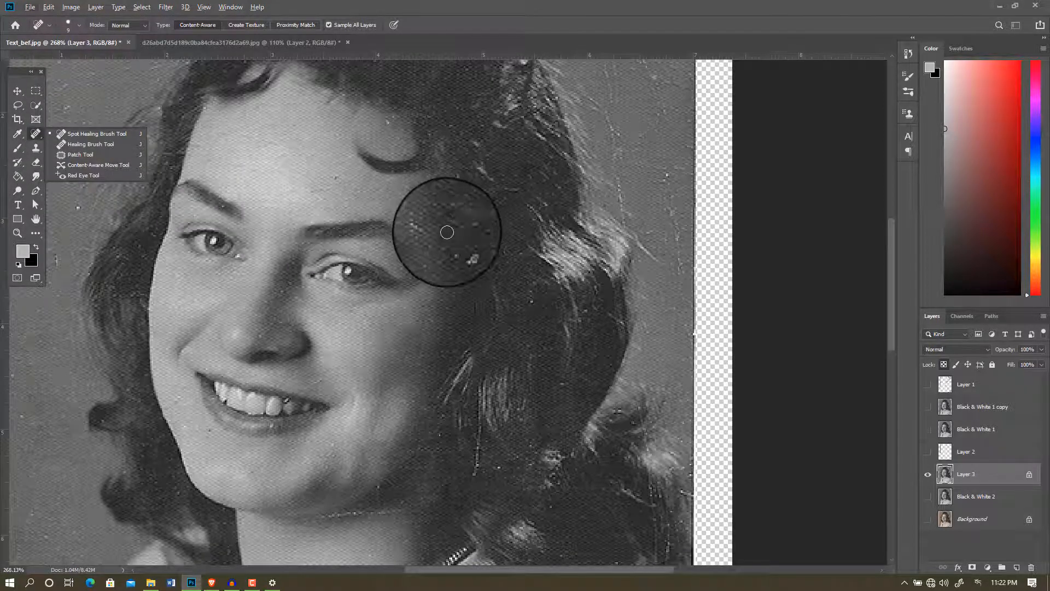
{"action": "left_click", "coordinate": [425, 219]}
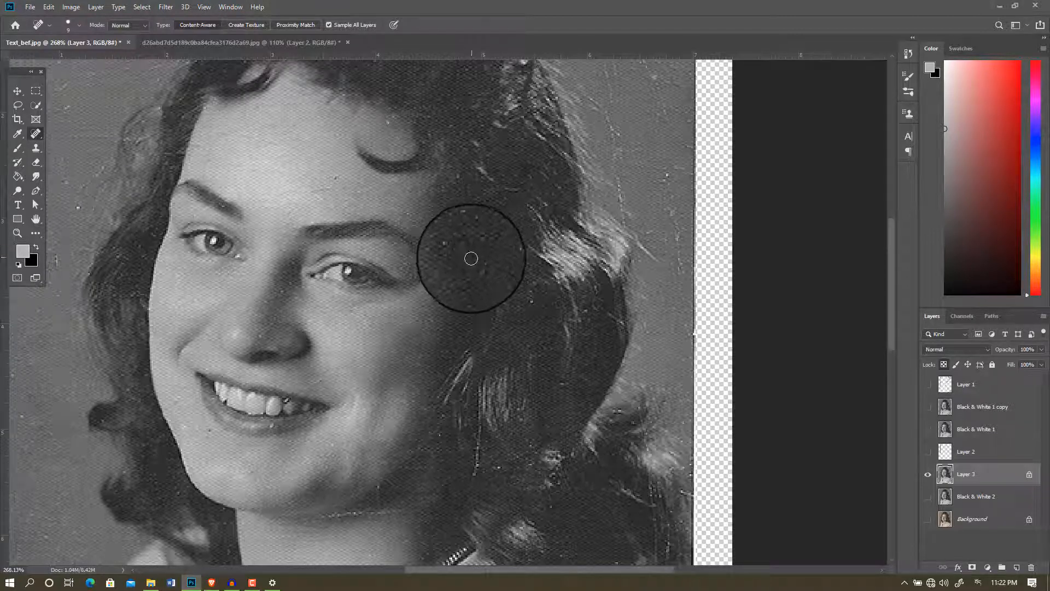
Remove the horizontal scratch running under the jaw across the neck with the Spot Healing Brush
{"action": "scroll", "coordinate": [467, 370], "scroll_direction": "down", "scroll_amount": 3}
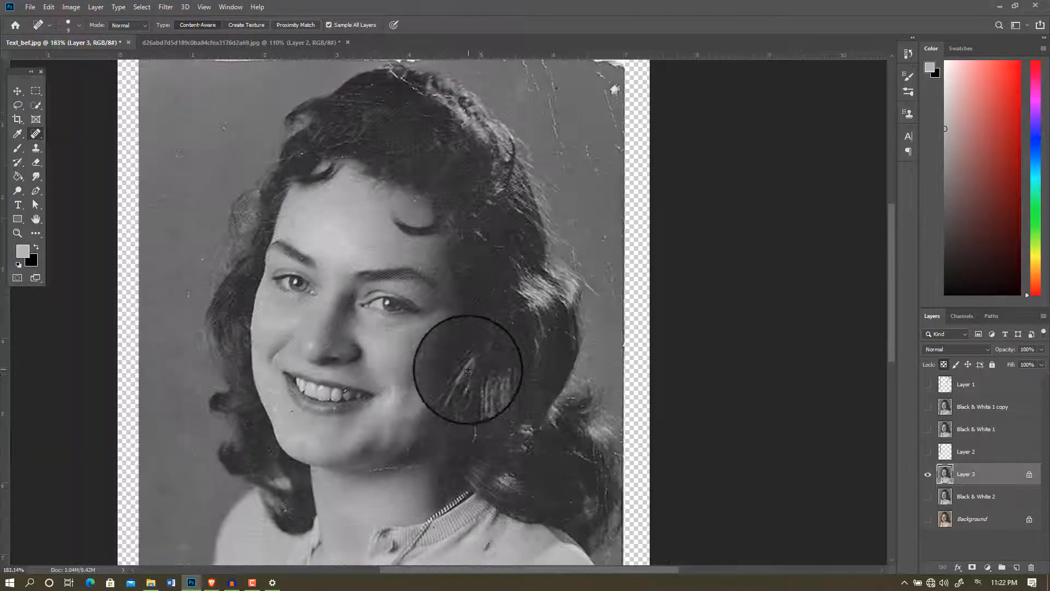
{"action": "scroll", "coordinate": [461, 416], "scroll_direction": "down", "scroll_amount": 3}
{"action": "scroll", "coordinate": [409, 413], "scroll_direction": "up", "scroll_amount": 4}
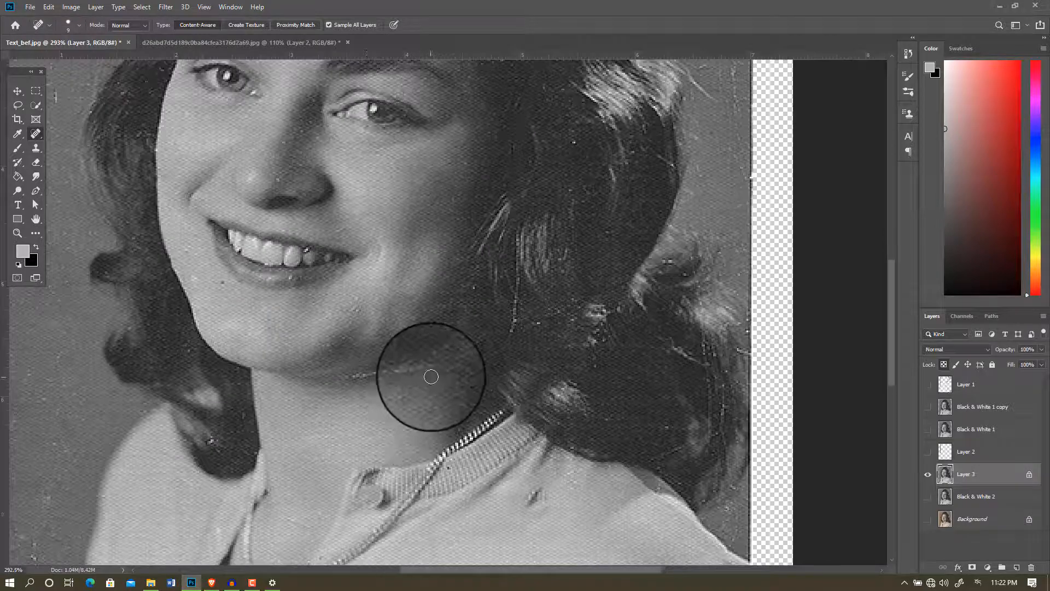
{"action": "left_click_drag", "start_coordinate": [432, 375], "coordinate": [365, 375]}
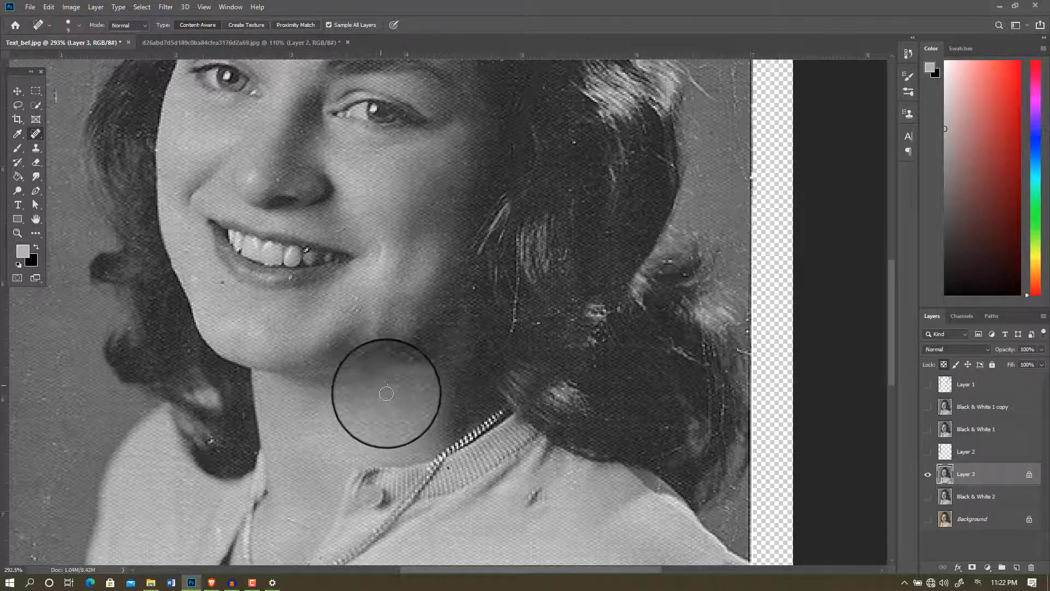
Spot-heal the scratches in the background beside the hair and the white star-shaped mark in the photo's upper-right corner
{"action": "scroll", "coordinate": [382, 399], "scroll_direction": "down", "scroll_amount": 3}
{"action": "scroll", "coordinate": [389, 403], "scroll_direction": "down", "scroll_amount": 3}
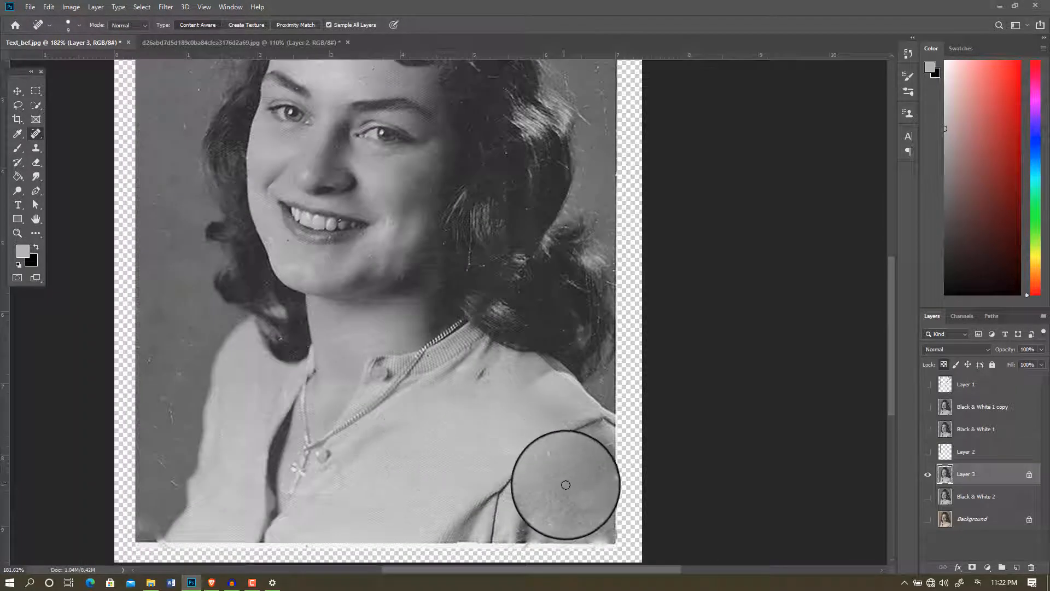
{"action": "scroll", "coordinate": [363, 328], "scroll_direction": "up", "scroll_amount": 4}
{"action": "scroll", "coordinate": [365, 297], "scroll_direction": "up", "scroll_amount": 2}
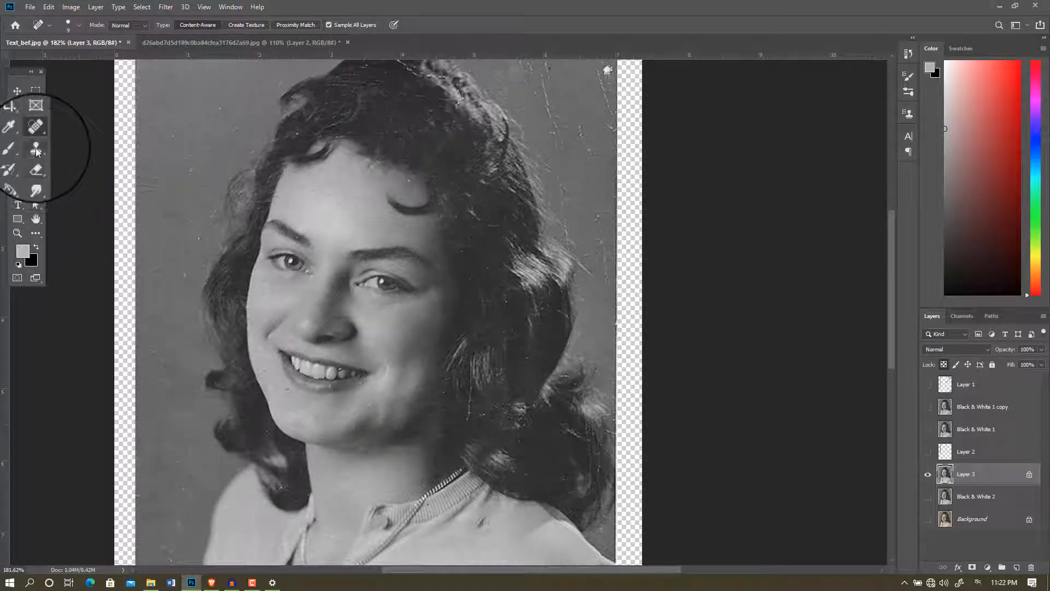
{"action": "scroll", "coordinate": [577, 161], "scroll_direction": "up", "scroll_amount": 3}
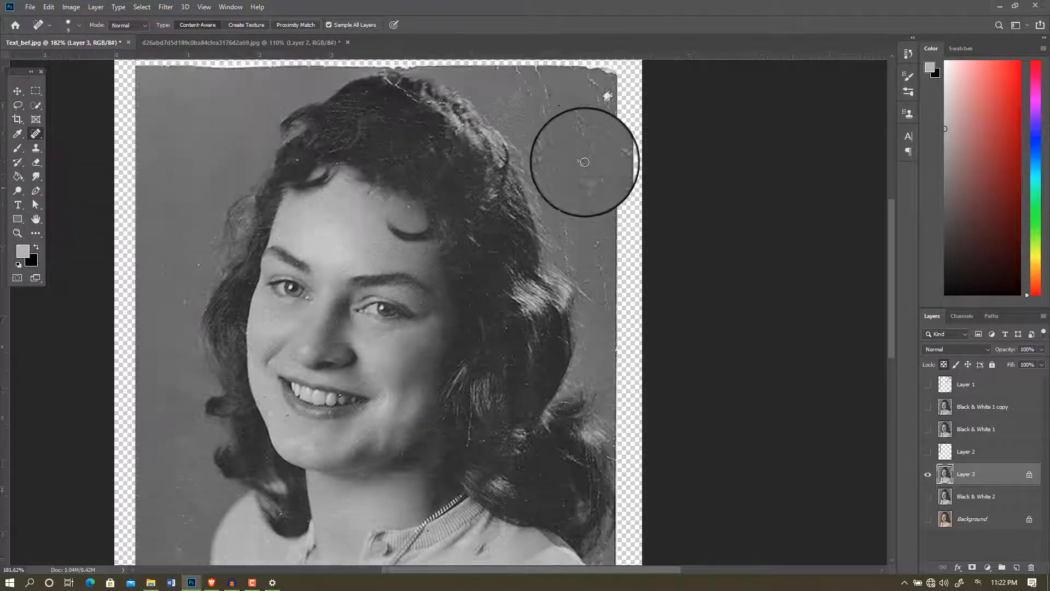
{"action": "scroll", "coordinate": [588, 169], "scroll_direction": "up", "scroll_amount": 2}
{"action": "mouse_move", "coordinate": [502, 99]}
{"action": "left_mouse_down"}
{"action": "mouse_move", "coordinate": [535, 211]}
{"action": "mouse_move", "coordinate": [550, 390]}
{"action": "mouse_move", "coordinate": [596, 467]}
{"action": "mouse_move", "coordinate": [603, 353]}
{"action": "left_mouse_up"}
{"action": "scroll", "coordinate": [593, 316], "scroll_direction": "up", "scroll_amount": 4}
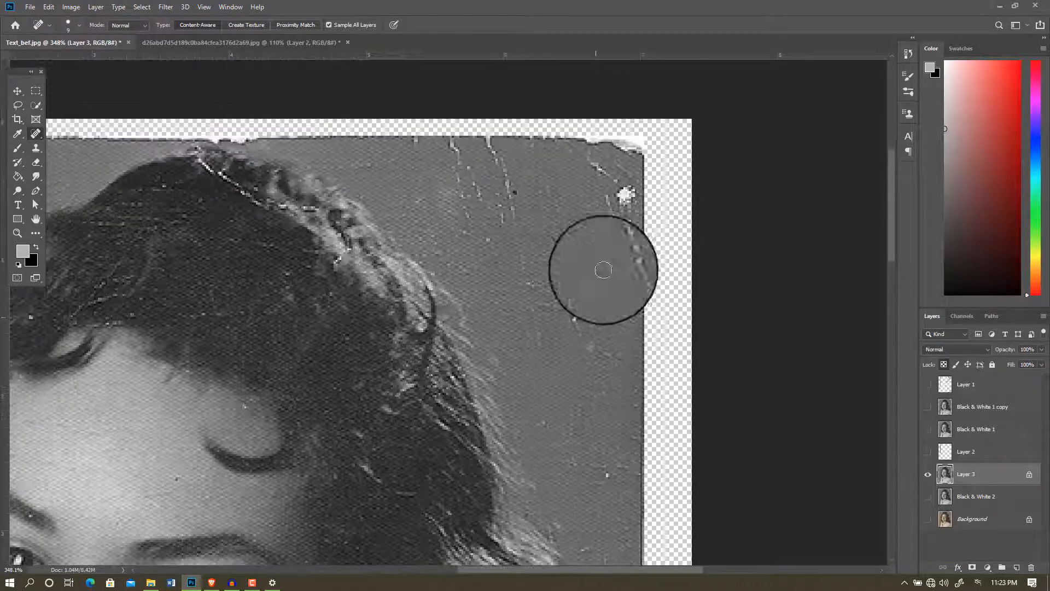
{"action": "mouse_move", "coordinate": [623, 205]}
{"action": "left_mouse_down"}
{"action": "mouse_move", "coordinate": [625, 190]}
{"action": "mouse_move", "coordinate": [586, 169]}
{"action": "left_mouse_up"}
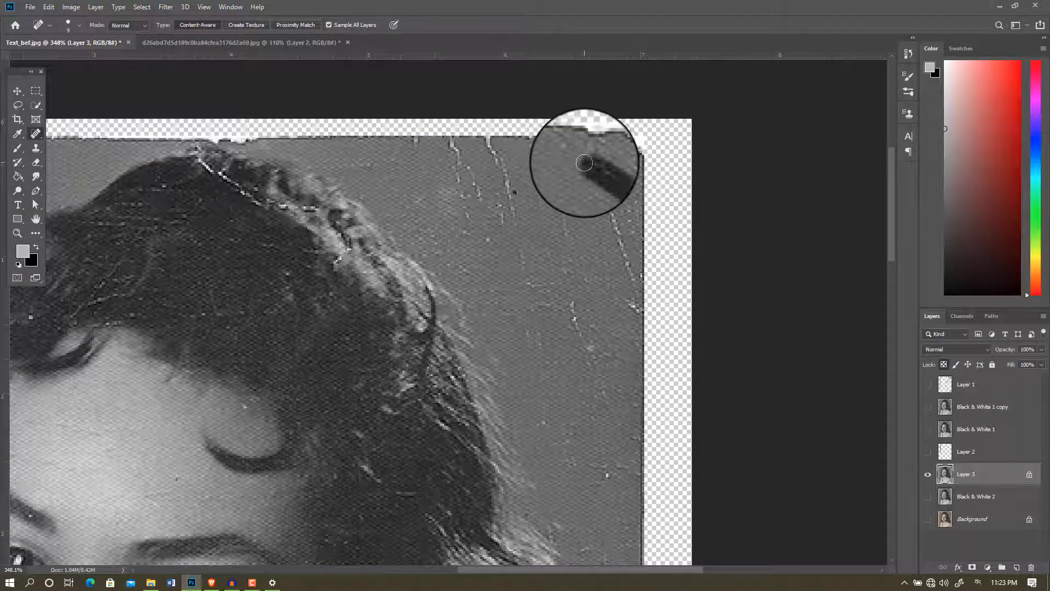
Remove the vertical scratches in the upper background and the slanted scratch near the photo's right edge with the Spot Healing Brush
{"action": "left_click_drag", "start_coordinate": [530, 150], "coordinate": [415, 145]}
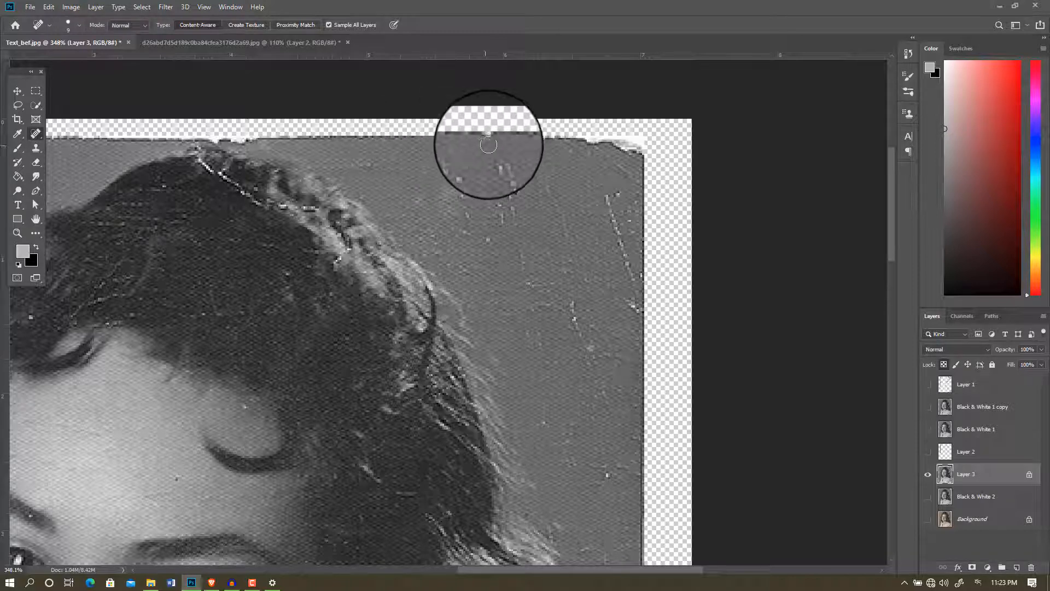
{"action": "left_click_drag", "start_coordinate": [489, 143], "coordinate": [517, 216]}
{"action": "mouse_move", "coordinate": [464, 156]}
{"action": "left_mouse_down"}
{"action": "mouse_move", "coordinate": [468, 196]}
{"action": "mouse_move", "coordinate": [458, 166]}
{"action": "mouse_move", "coordinate": [506, 233]}
{"action": "left_mouse_up"}
{"action": "left_click_drag", "start_coordinate": [604, 200], "coordinate": [638, 328]}
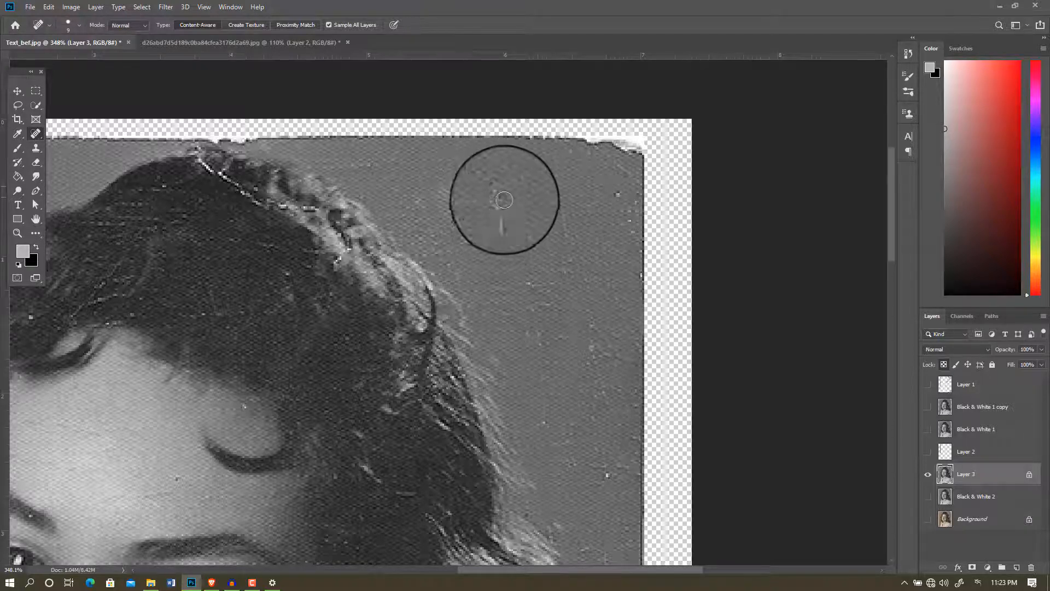
{"action": "left_click_drag", "start_coordinate": [498, 196], "coordinate": [518, 275]}
{"action": "key", "text": "ctrl+0"}
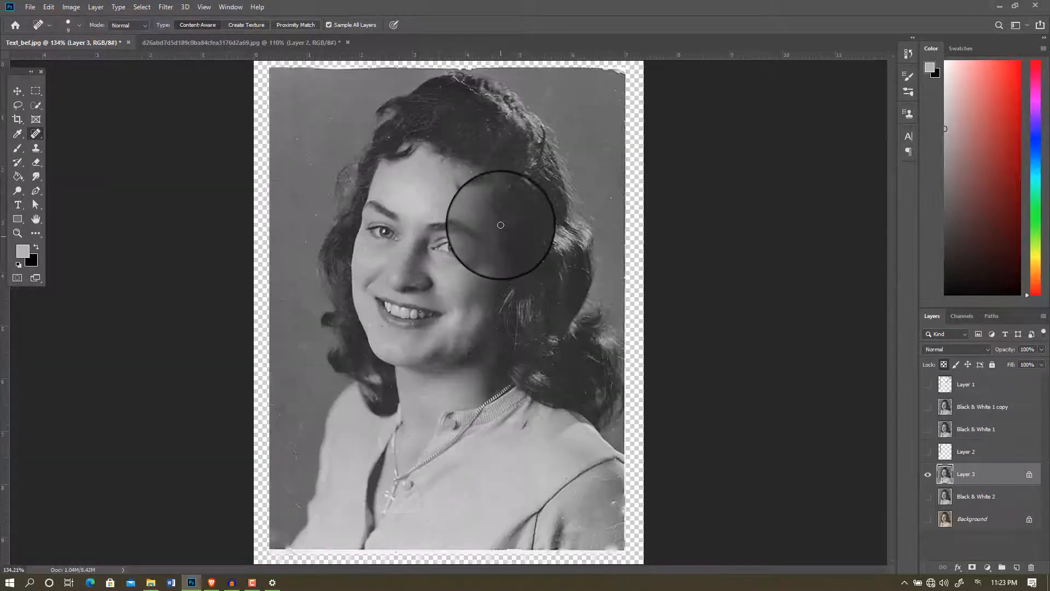
{"action": "scroll", "coordinate": [445, 83], "scroll_direction": "up", "scroll_amount": 3}
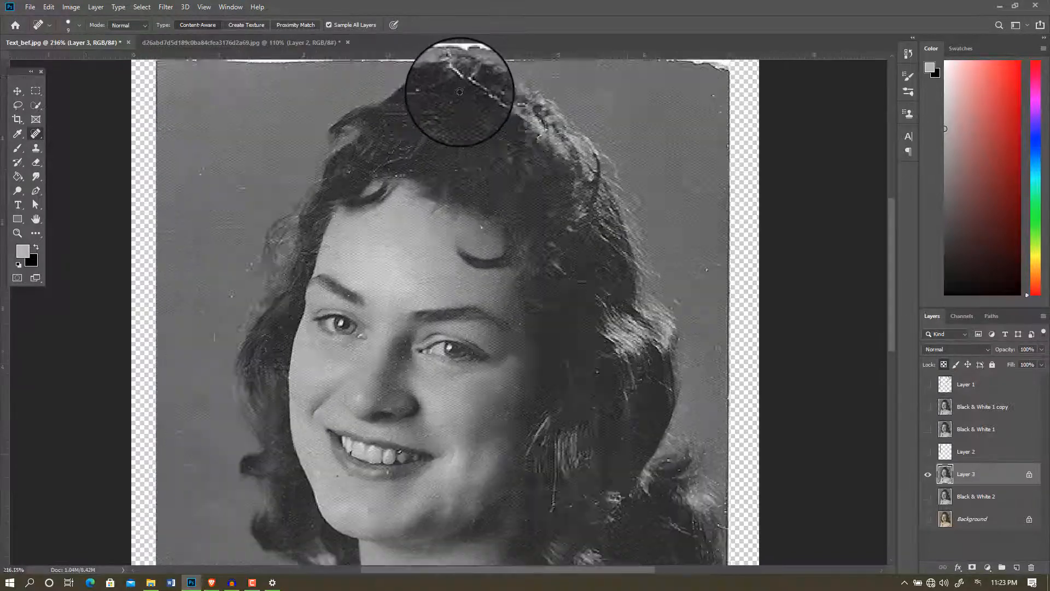
Spot-heal the white scratch across the crown of the hair and toggle Layer 3's visibility to compare it with the original photo
{"action": "mouse_move", "coordinate": [455, 71]}
{"action": "left_mouse_down"}
{"action": "mouse_move", "coordinate": [511, 99]}
{"action": "mouse_move", "coordinate": [496, 100]}
{"action": "mouse_move", "coordinate": [545, 114]}
{"action": "mouse_move", "coordinate": [559, 150]}
{"action": "mouse_move", "coordinate": [394, 113]}
{"action": "left_mouse_up"}
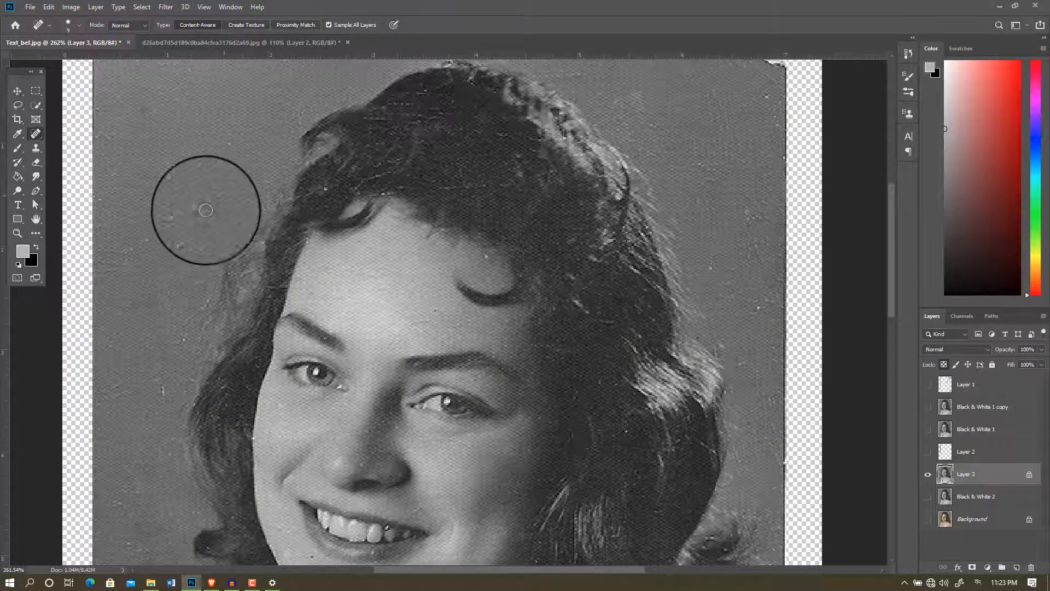
{"action": "scroll", "coordinate": [575, 328], "scroll_direction": "down", "scroll_amount": 4}
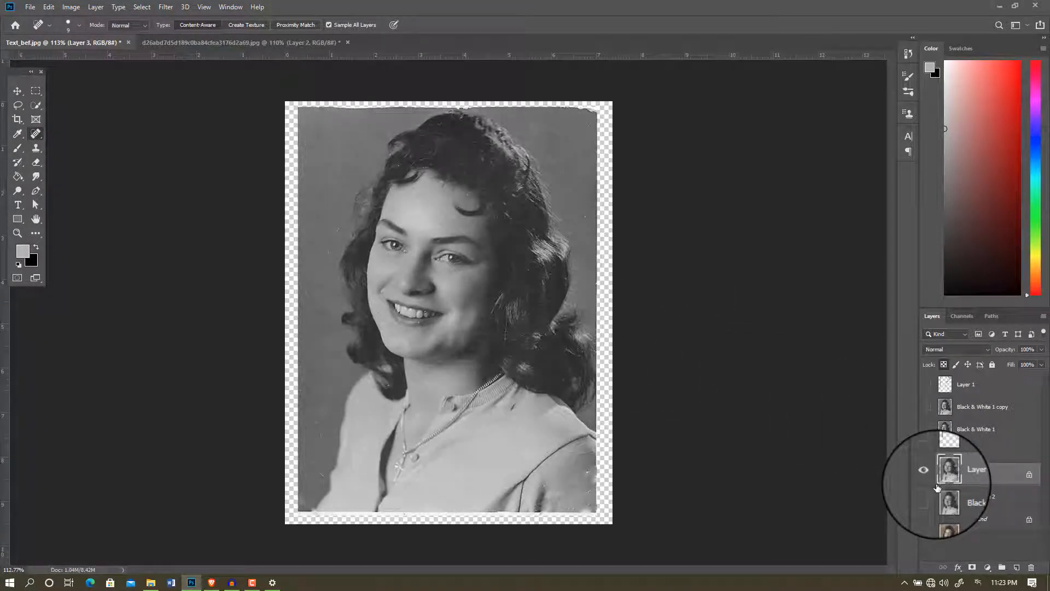
{"action": "left_click", "coordinate": [924, 470]}
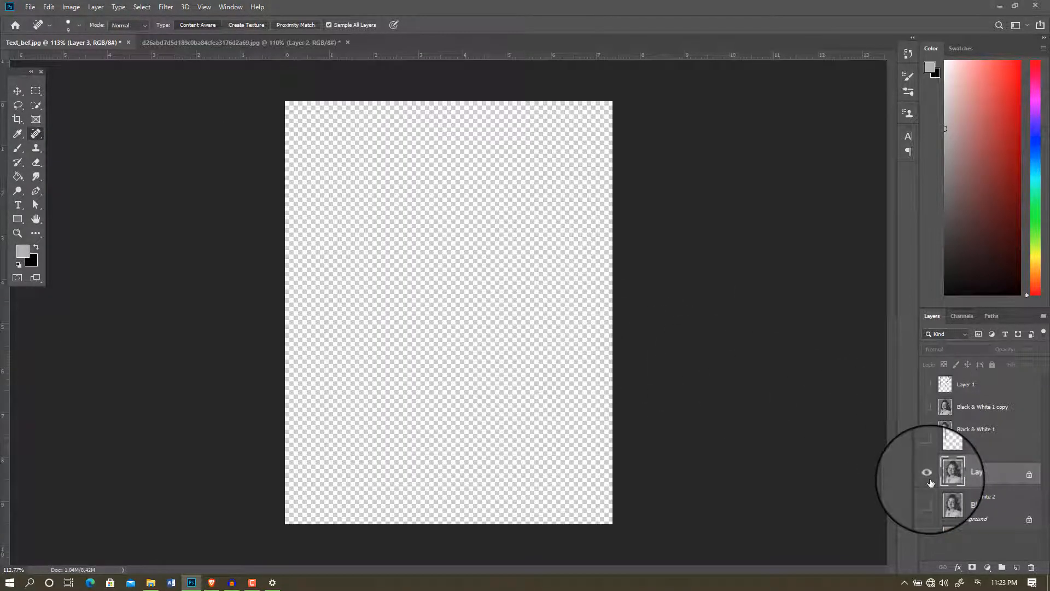
{"action": "left_click", "coordinate": [929, 474]}
{"action": "left_click", "coordinate": [926, 474]}
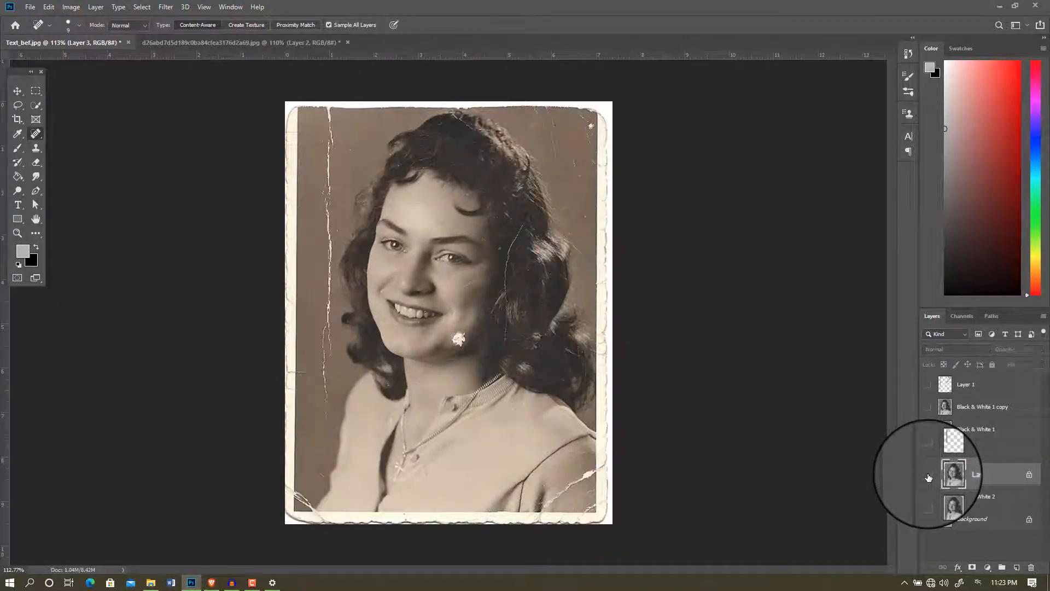
Switch to the couple's portrait document, hide Layer 2 and Layer 1, and add an empty layer above Background copy
{"action": "left_click", "coordinate": [251, 46]}
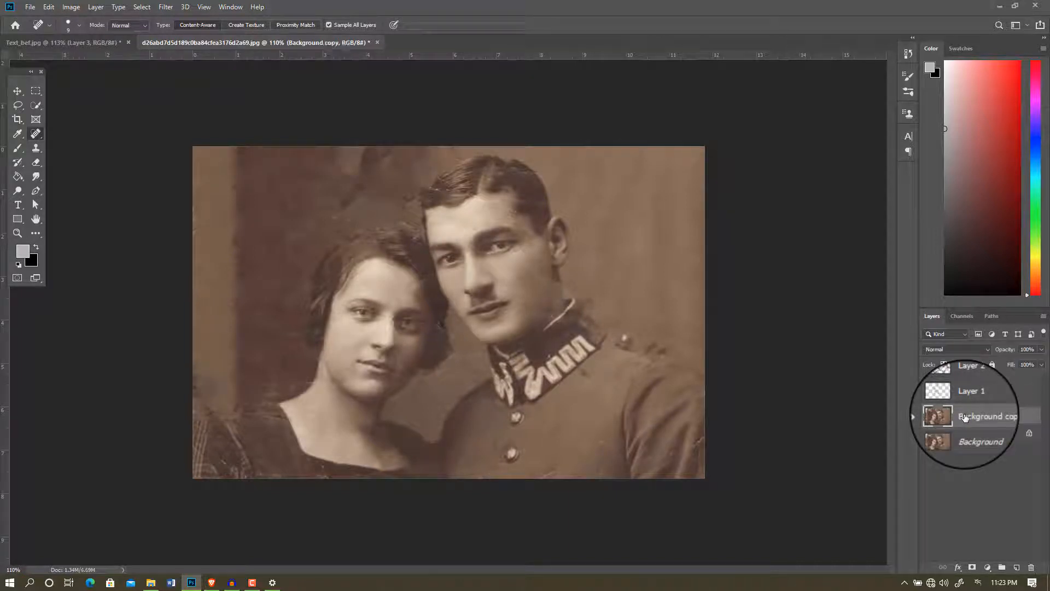
{"action": "left_click", "coordinate": [926, 383]}
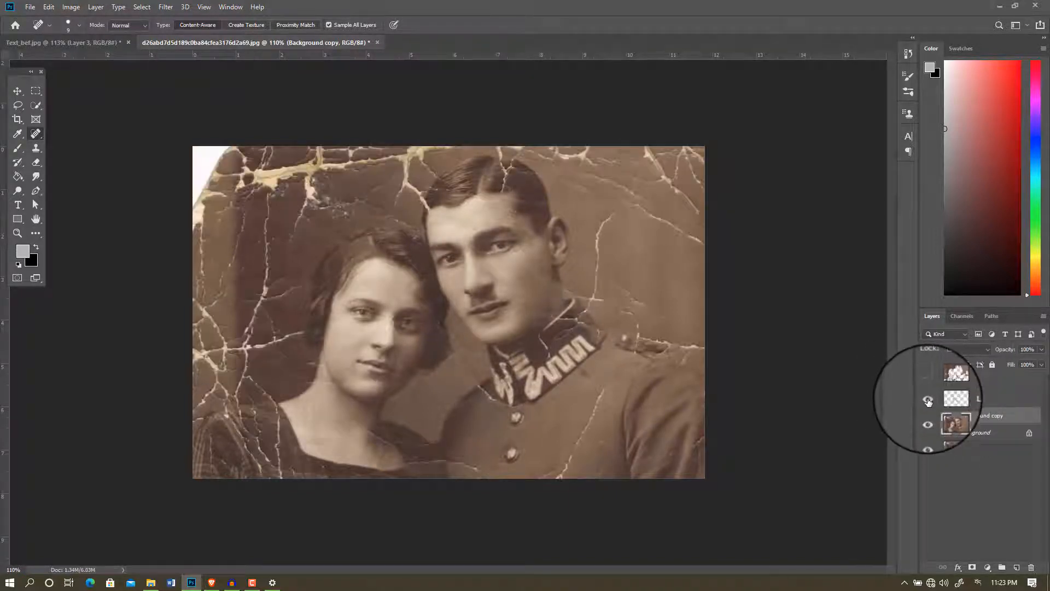
{"action": "left_click", "coordinate": [927, 399]}
{"action": "left_click", "coordinate": [1015, 568]}
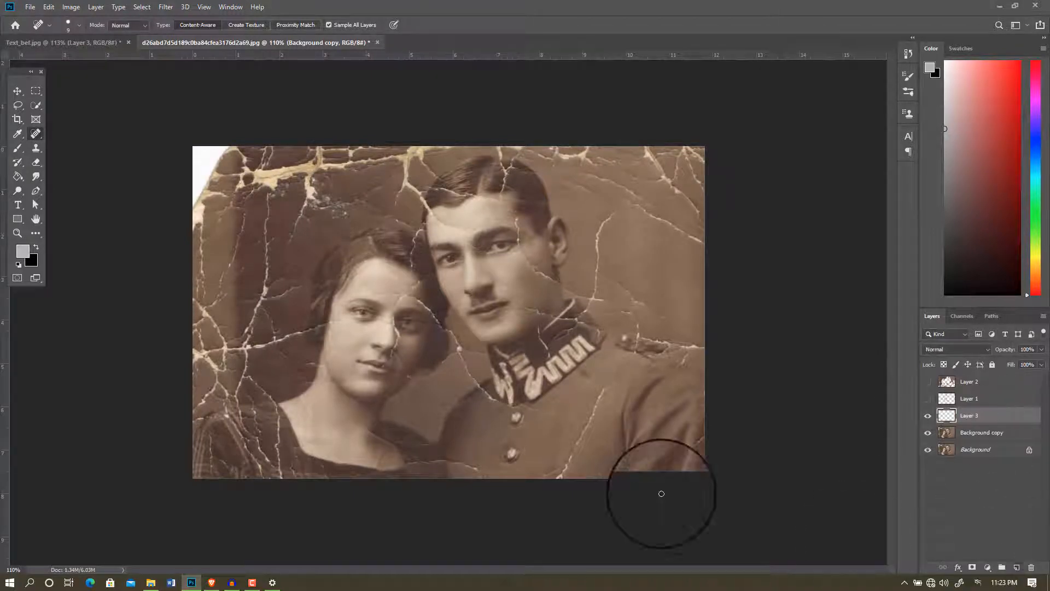
With the Spot Healing Brush at size 45, heal the torn upper-left photo corner and the yellowed cracks along the upper edge
{"action": "right_click", "coordinate": [36, 134]}
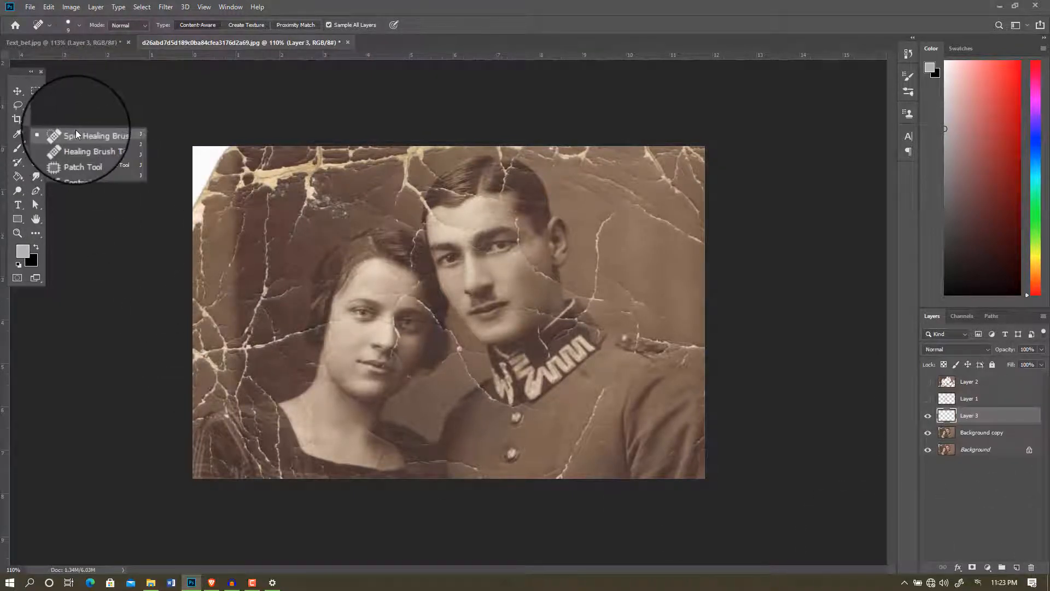
{"action": "left_click", "coordinate": [76, 129]}
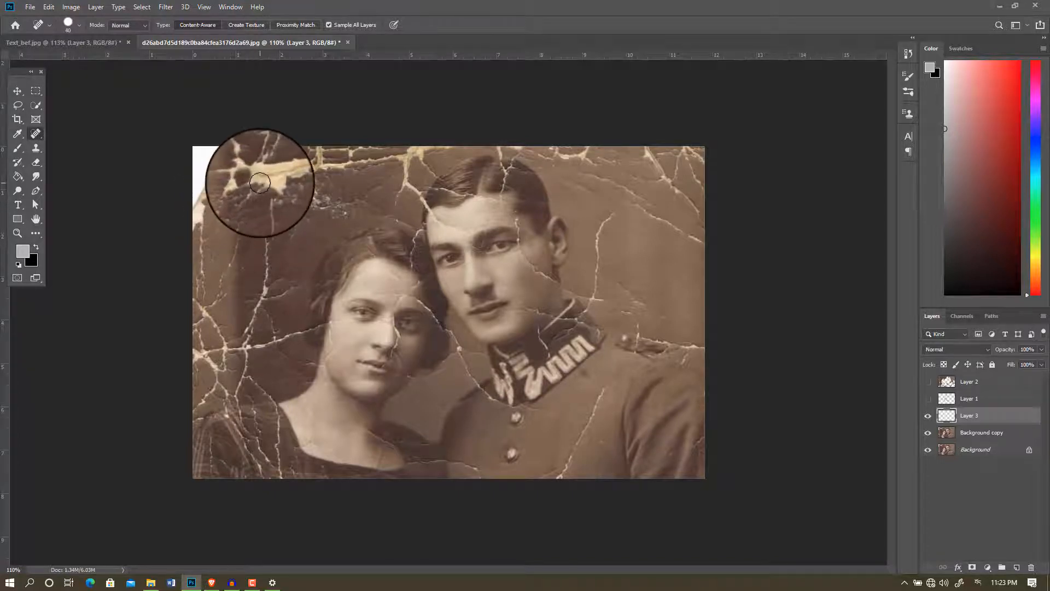
{"action": "key", "text": "]"}
{"action": "left_click_drag", "start_coordinate": [265, 182], "coordinate": [230, 156]}
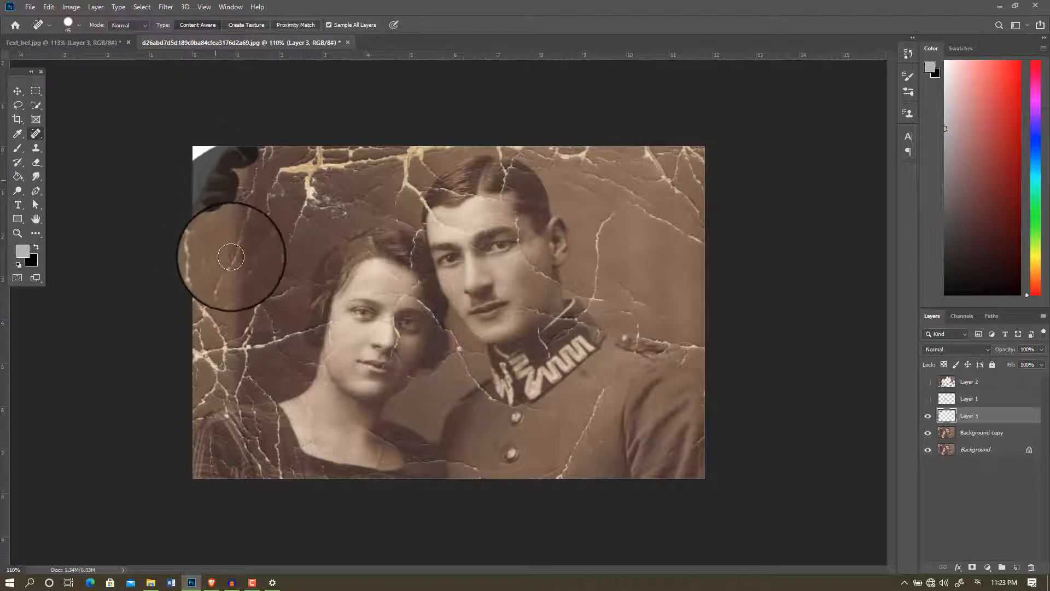
{"action": "mouse_move", "coordinate": [271, 187]}
{"action": "left_mouse_down"}
{"action": "mouse_move", "coordinate": [328, 164]}
{"action": "mouse_move", "coordinate": [206, 159]}
{"action": "mouse_move", "coordinate": [232, 168]}
{"action": "mouse_move", "coordinate": [361, 145]}
{"action": "mouse_move", "coordinate": [429, 157]}
{"action": "mouse_move", "coordinate": [415, 159]}
{"action": "mouse_move", "coordinate": [406, 189]}
{"action": "mouse_move", "coordinate": [398, 182]}
{"action": "left_mouse_up"}
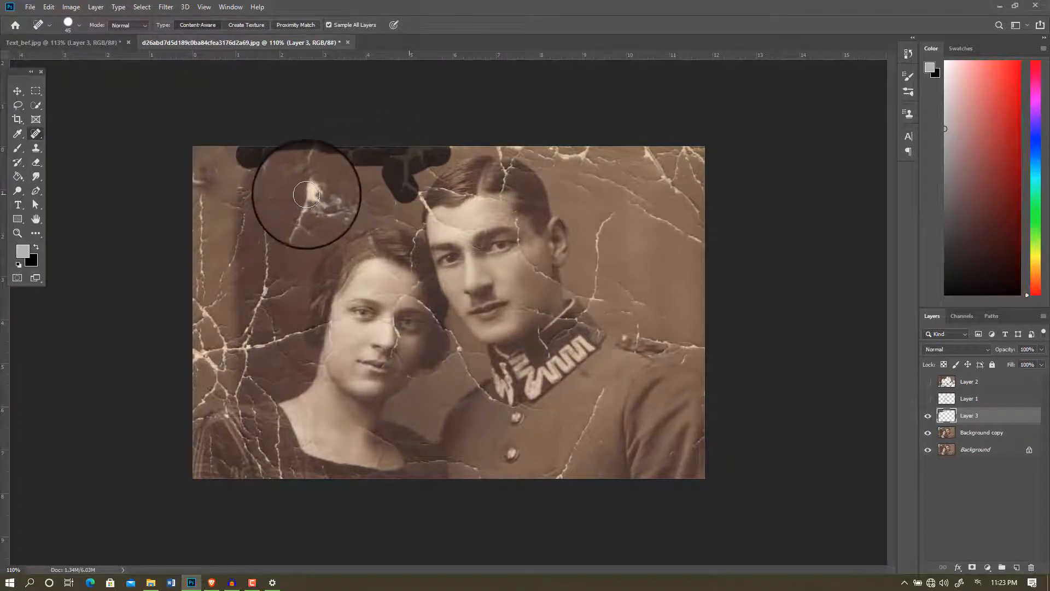
Spot-heal the vertical and branching cracks in the background between the photo's left edge and the woman
{"action": "mouse_move", "coordinate": [300, 188]}
{"action": "left_mouse_down"}
{"action": "mouse_move", "coordinate": [297, 227]}
{"action": "mouse_move", "coordinate": [296, 204]}
{"action": "mouse_move", "coordinate": [270, 200]}
{"action": "mouse_move", "coordinate": [257, 266]}
{"action": "left_mouse_up"}
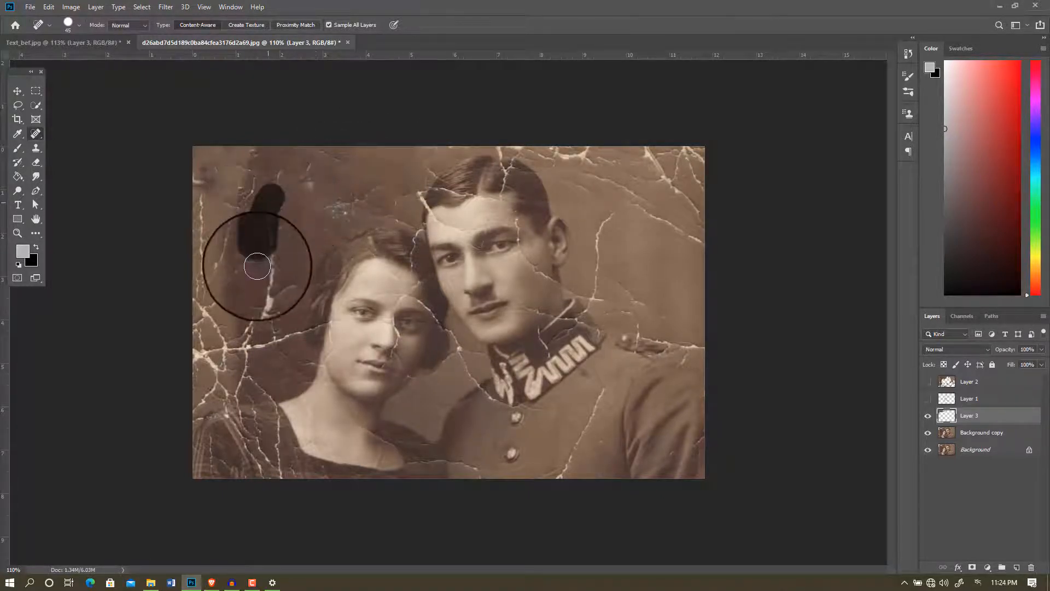
{"action": "left_click_drag", "start_coordinate": [263, 302], "coordinate": [239, 367]}
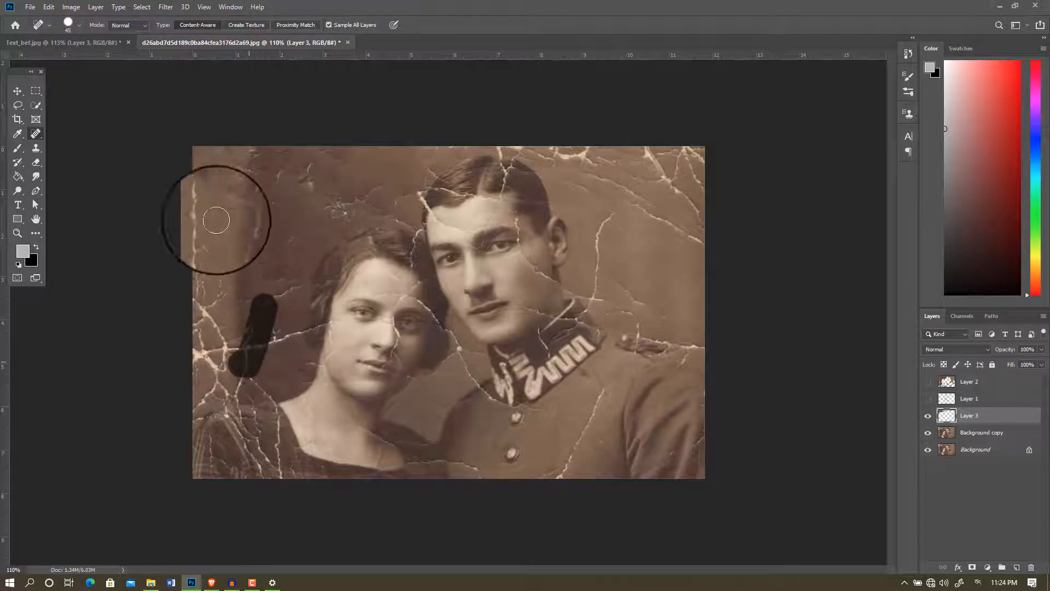
{"action": "mouse_move", "coordinate": [239, 229]}
{"action": "left_mouse_down"}
{"action": "mouse_move", "coordinate": [218, 341]}
{"action": "mouse_move", "coordinate": [202, 333]}
{"action": "mouse_move", "coordinate": [215, 365]}
{"action": "mouse_move", "coordinate": [222, 347]}
{"action": "left_mouse_up"}
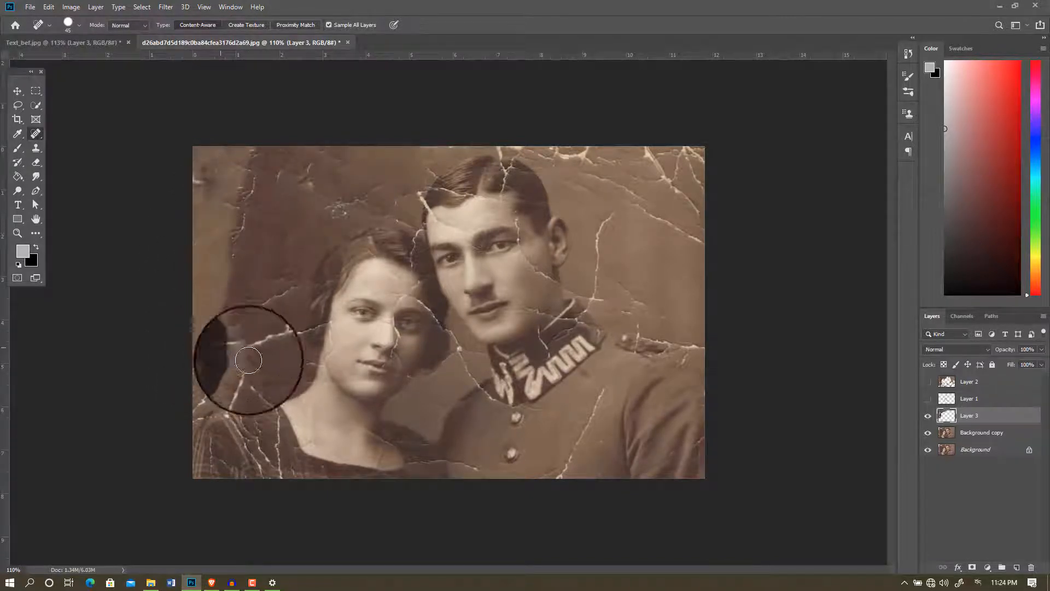
Spot-heal the long curved crack in the background beside the man's ear and collar
{"action": "scroll", "coordinate": [493, 337], "scroll_direction": "up", "scroll_amount": 4}
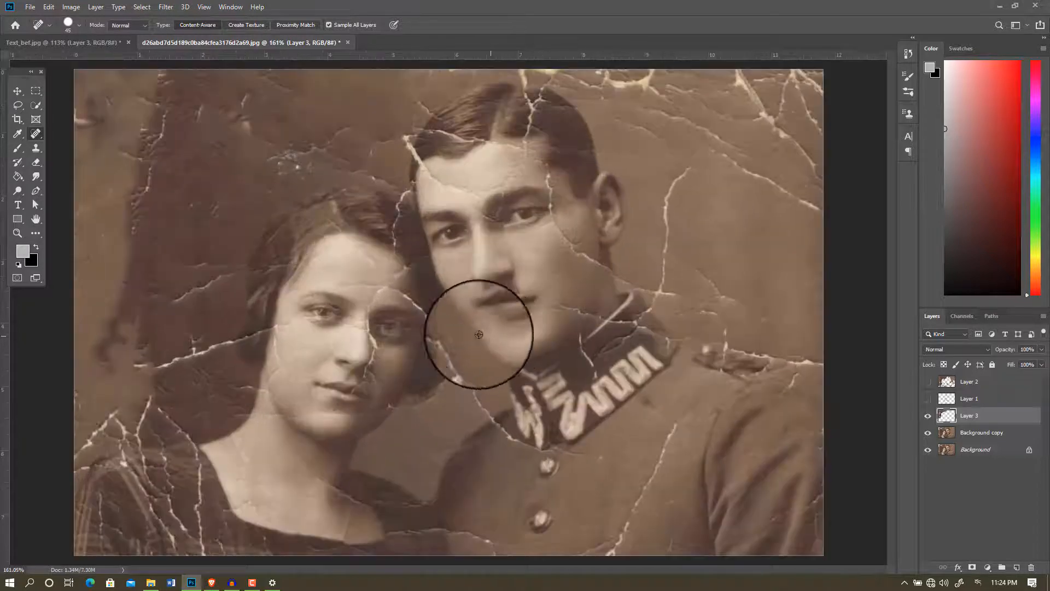
{"action": "mouse_move", "coordinate": [711, 160]}
{"action": "left_mouse_down"}
{"action": "mouse_move", "coordinate": [673, 197]}
{"action": "mouse_move", "coordinate": [665, 271]}
{"action": "mouse_move", "coordinate": [674, 276]}
{"action": "left_mouse_up"}
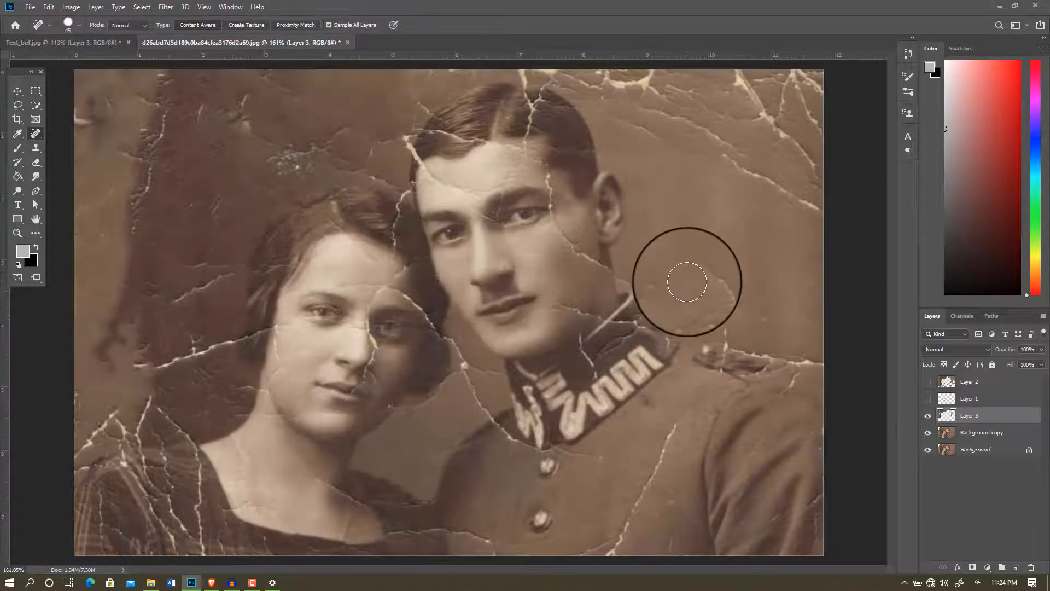
{"action": "right_click", "coordinate": [33, 135]}
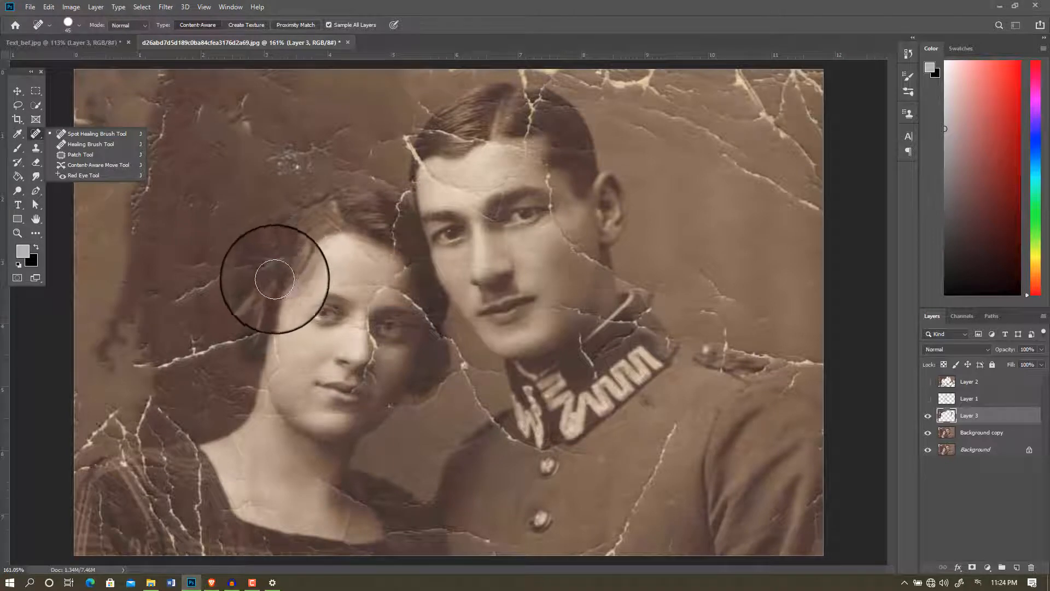
{"action": "left_click", "coordinate": [242, 115]}
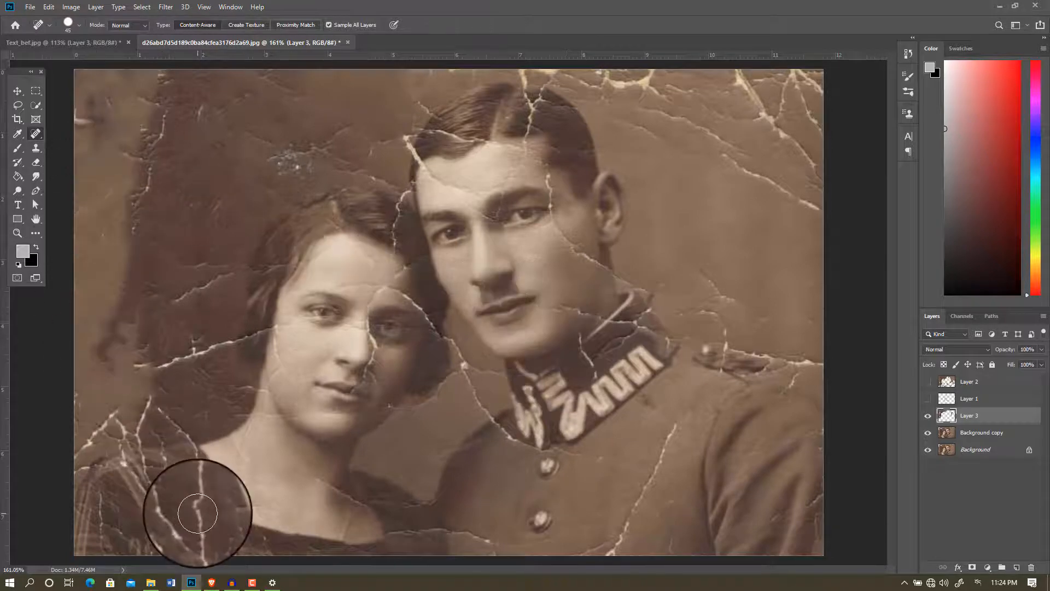
Spot-heal the slanted cracks in the dark background beside the woman's hair
{"action": "mouse_move", "coordinate": [233, 354]}
{"action": "left_mouse_down"}
{"action": "mouse_move", "coordinate": [159, 348]}
{"action": "mouse_move", "coordinate": [148, 361]}
{"action": "left_mouse_up"}
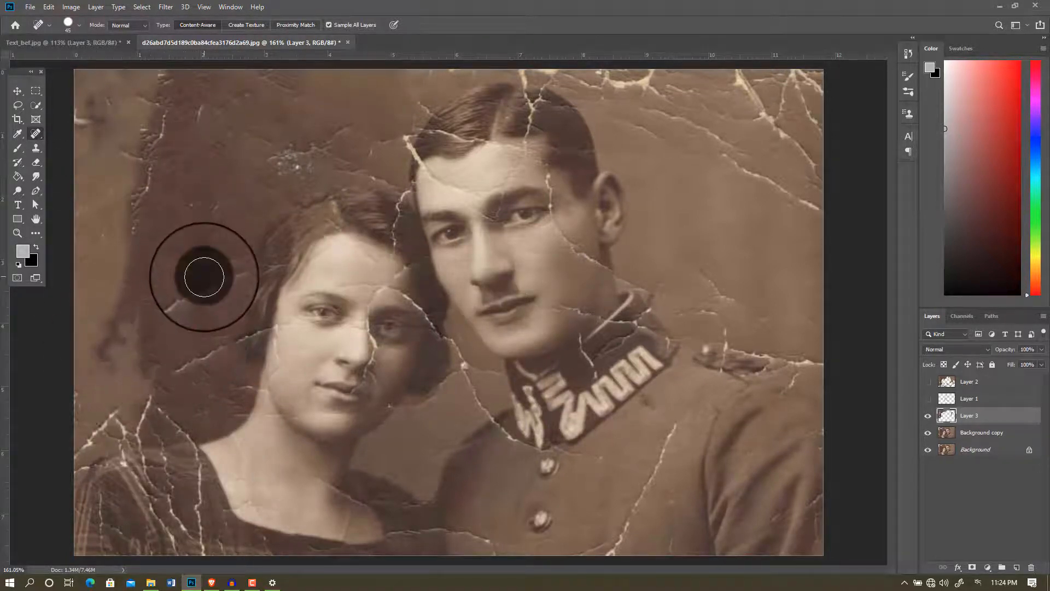
{"action": "left_click", "coordinate": [172, 305]}
{"action": "scroll", "coordinate": [278, 342], "scroll_direction": "down", "scroll_amount": 4}
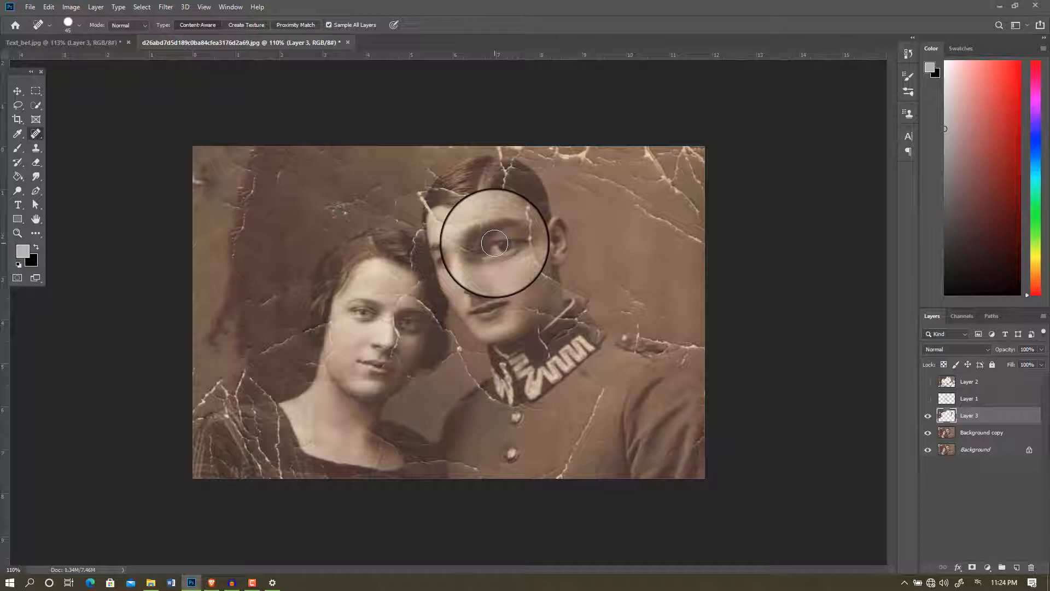
Try to remove the crack crossing the white trim of the man's collar with the Spot Healing Brush at size 10
{"action": "right_click", "coordinate": [36, 135]}
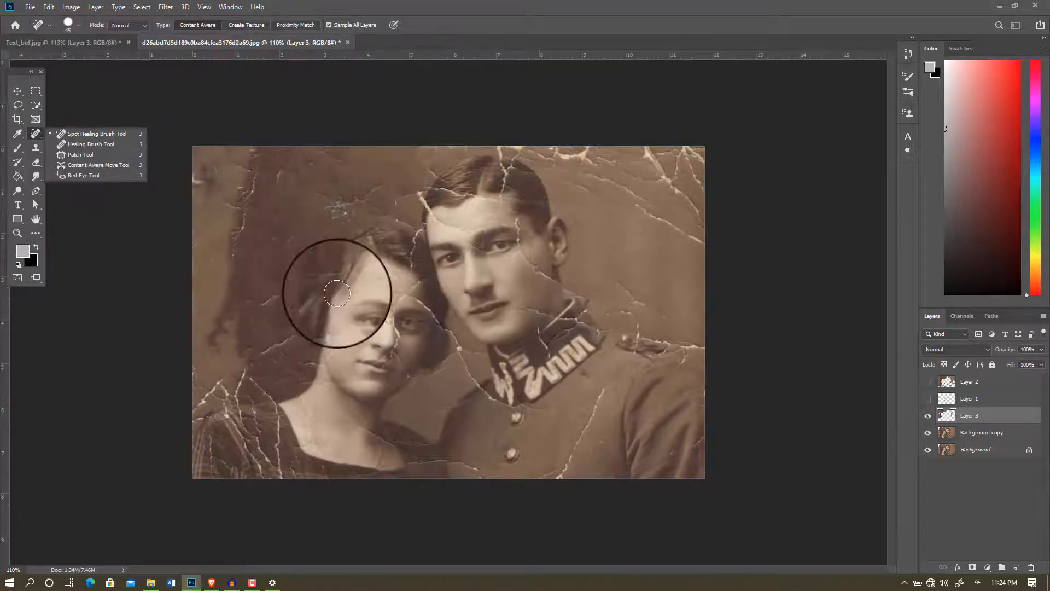
{"action": "scroll", "coordinate": [629, 327], "scroll_direction": "up", "scroll_amount": 3}
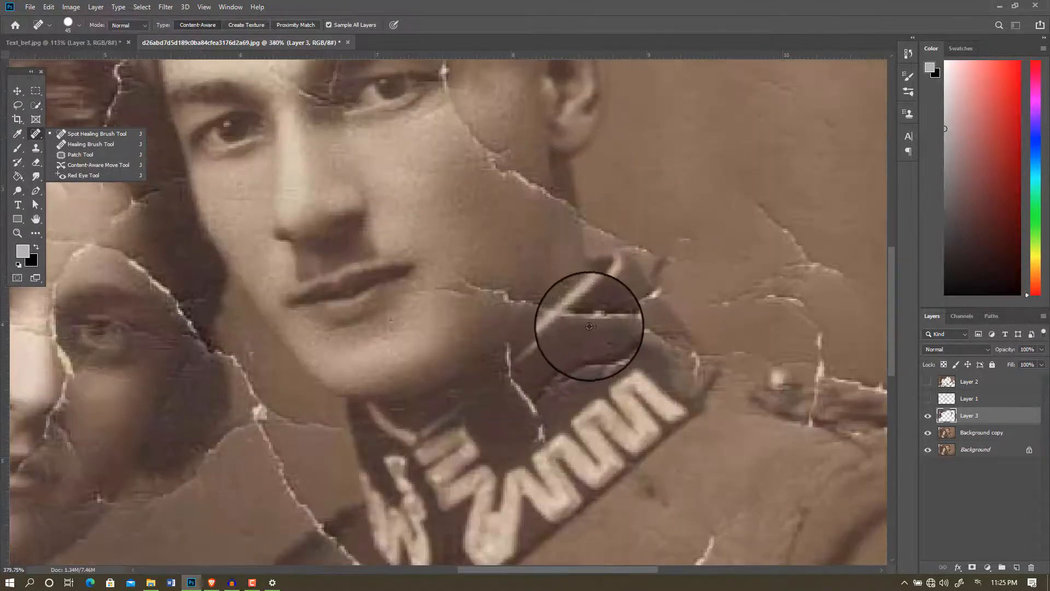
{"action": "scroll", "coordinate": [589, 326], "scroll_direction": "up", "scroll_amount": 1}
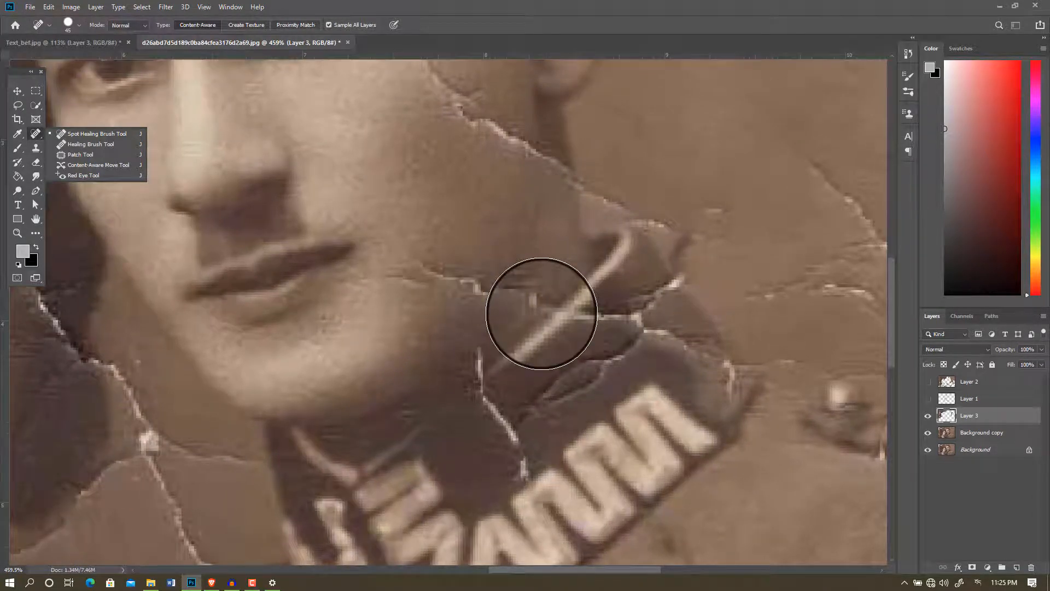
{"action": "left_click", "coordinate": [541, 313]}
{"action": "key", "text": "["}
{"action": "key", "text": "["}
{"action": "key", "text": "["}
{"action": "key", "text": "["}
{"action": "key", "text": "["}
{"action": "key", "text": "["}
{"action": "key", "text": "["}
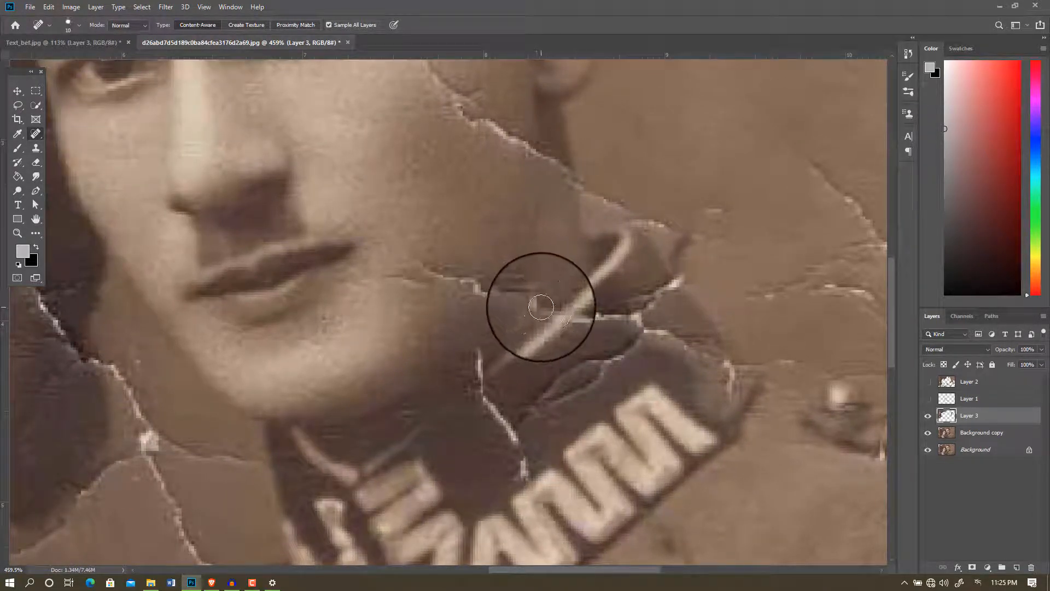
{"action": "left_click_drag", "start_coordinate": [557, 313], "coordinate": [561, 314]}
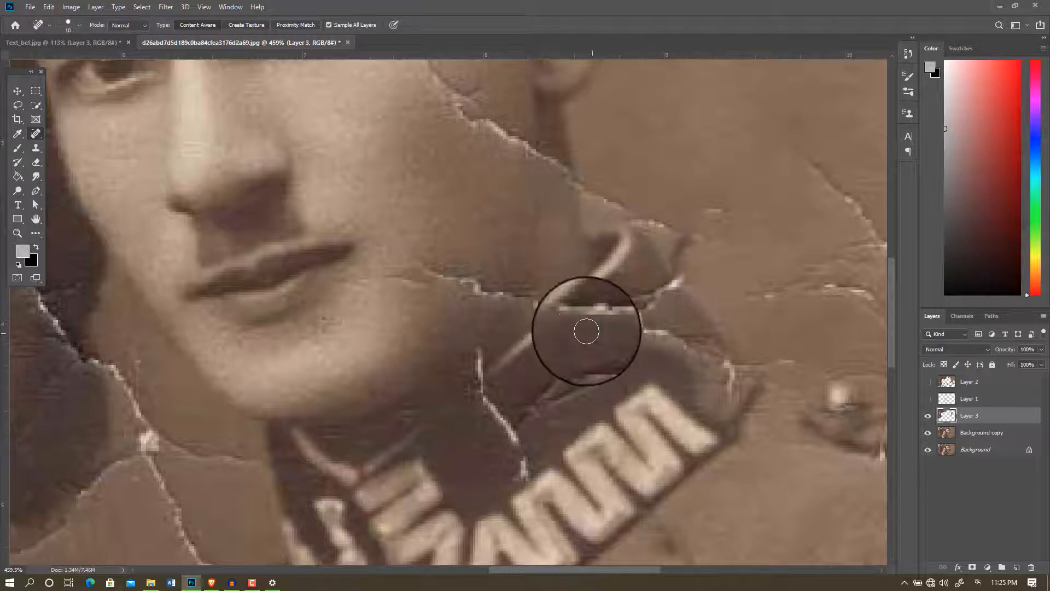
{"action": "scroll", "coordinate": [574, 329], "scroll_direction": "up", "scroll_amount": 2}
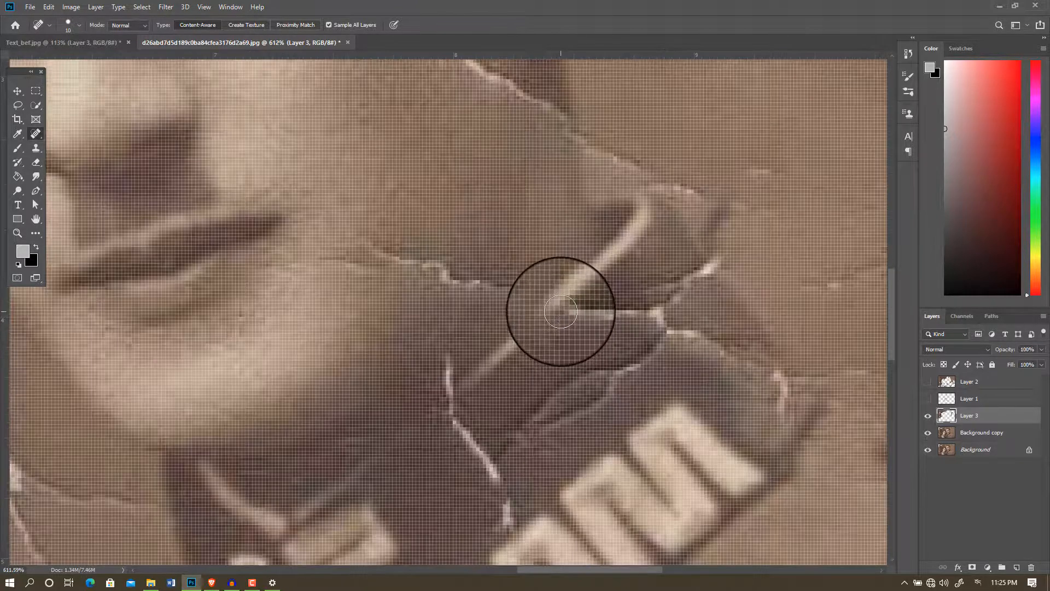
Switch to the Healing Brush with a much smaller brush and sample a clean source area beside the man's chin
{"action": "right_click", "coordinate": [36, 133]}
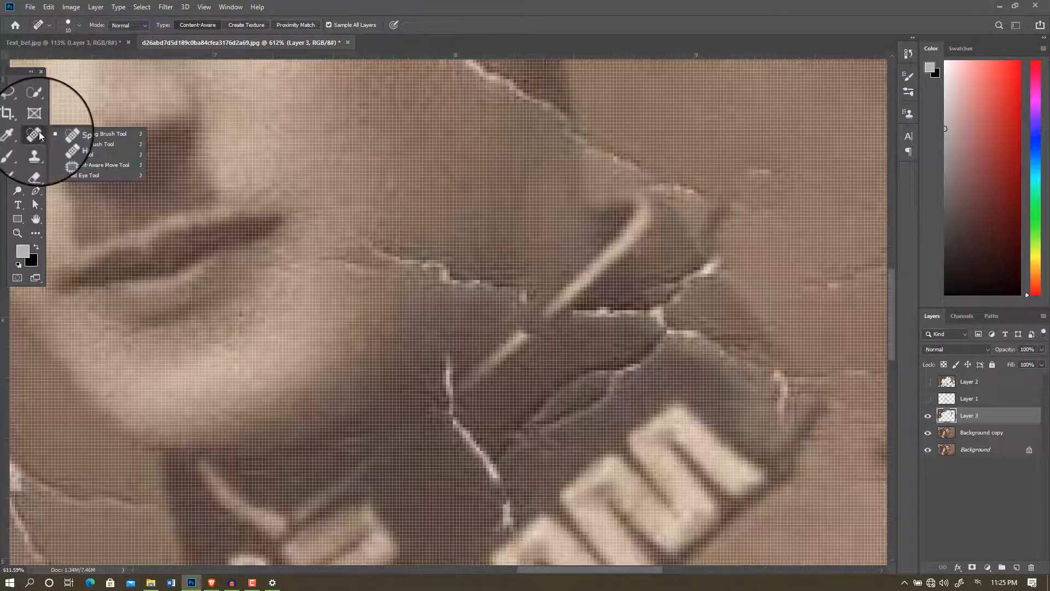
{"action": "left_click", "coordinate": [89, 145]}
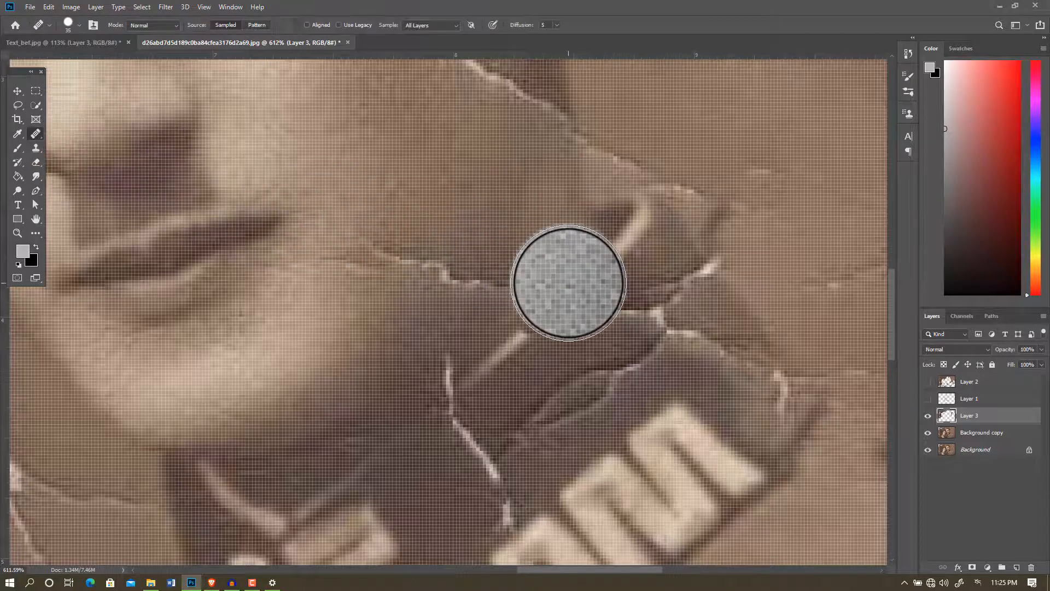
{"action": "key", "text": "bracketright"}
{"action": "key", "text": "bracketleft"}
{"action": "key", "text": "bracketleft"}
{"action": "key", "text": "bracketleft"}
{"action": "key", "text": "bracketleft"}
{"action": "key", "text": "bracketleft"}
{"action": "key", "text": "bracketleft"}
{"action": "key", "text": "bracketleft"}
{"action": "key", "text": "bracketleft"}
{"action": "key", "text": "bracketleft"}
{"action": "key", "text": "bracketleft"}
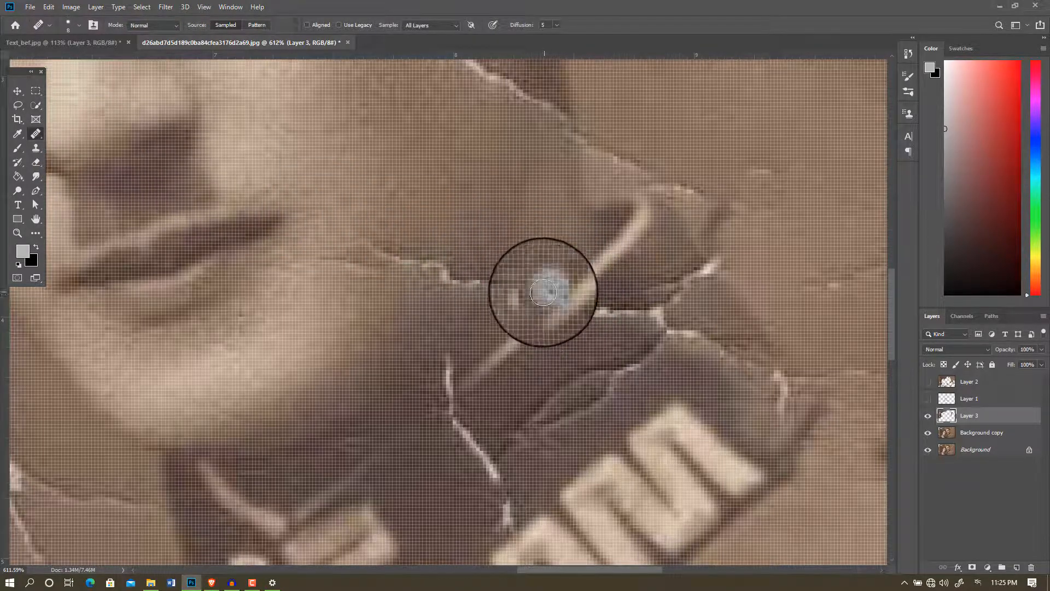
{"action": "right_click", "coordinate": [35, 134]}
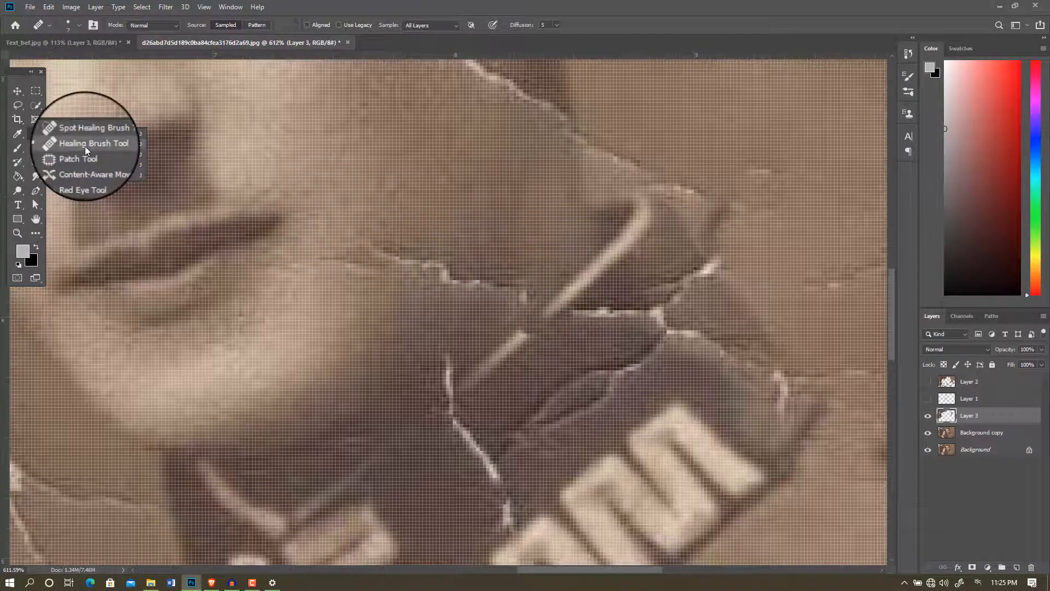
{"action": "left_click", "coordinate": [84, 146]}
{"action": "left_click", "coordinate": [403, 356], "text": "alt"}
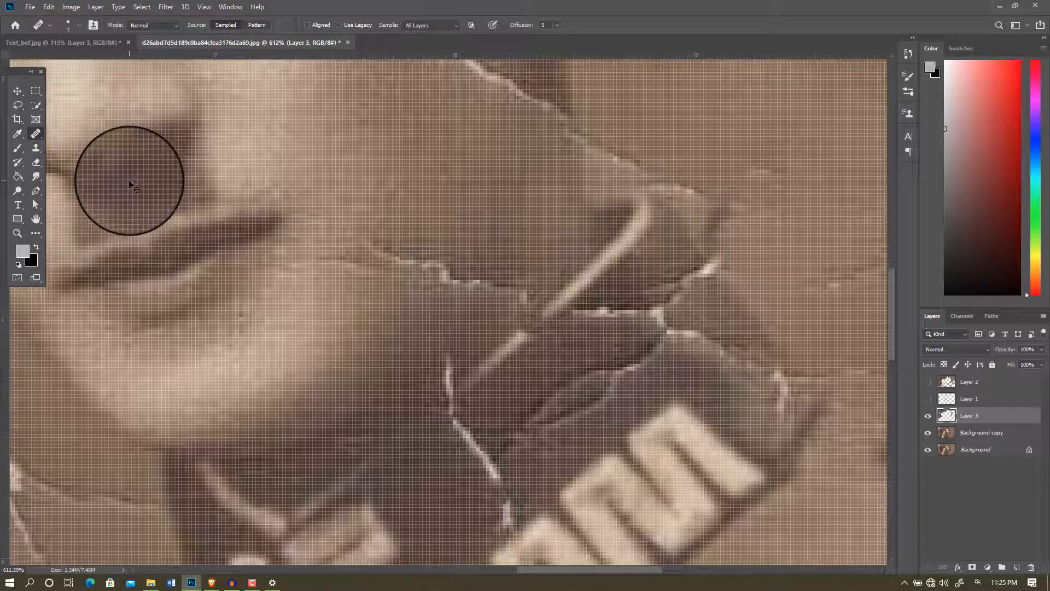
Undo the healing over the white trim of the man's collar
{"action": "key", "text": "ctrl+shift+z"}
{"action": "key", "text": "ctrl+z"}
{"action": "key", "text": "ctrl+shift+z"}
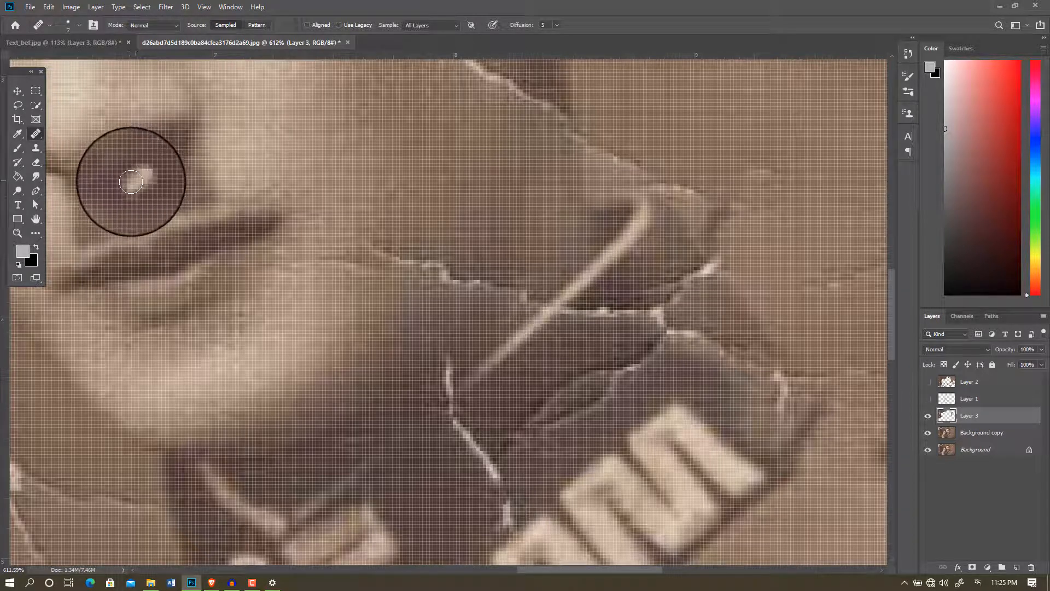
Clone over the crack crossing the white trim of the man's collar using the Clone Stamp with a brush size of 9
{"action": "left_click", "coordinate": [36, 148]}
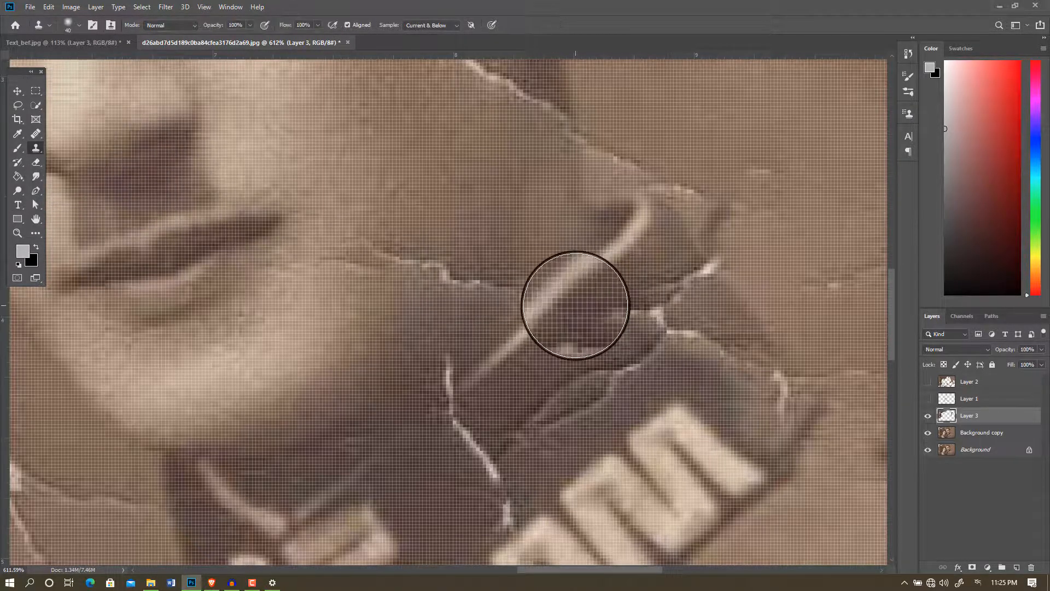
{"action": "scroll", "coordinate": [575, 305], "scroll_direction": "up", "scroll_amount": 3}
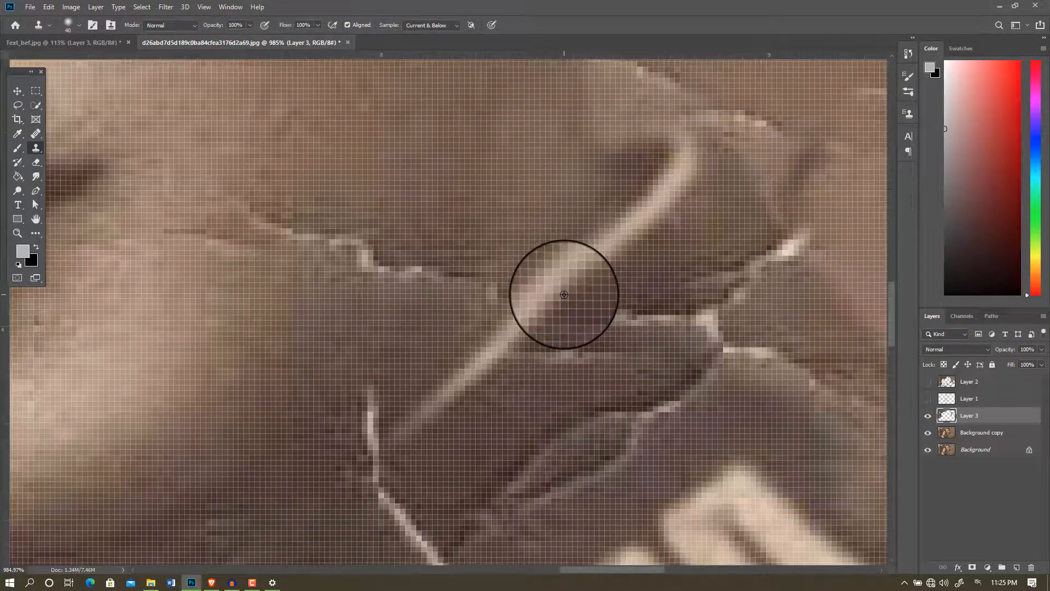
{"action": "key", "text": "bracketleft"}
{"action": "key", "text": "bracketleft"}
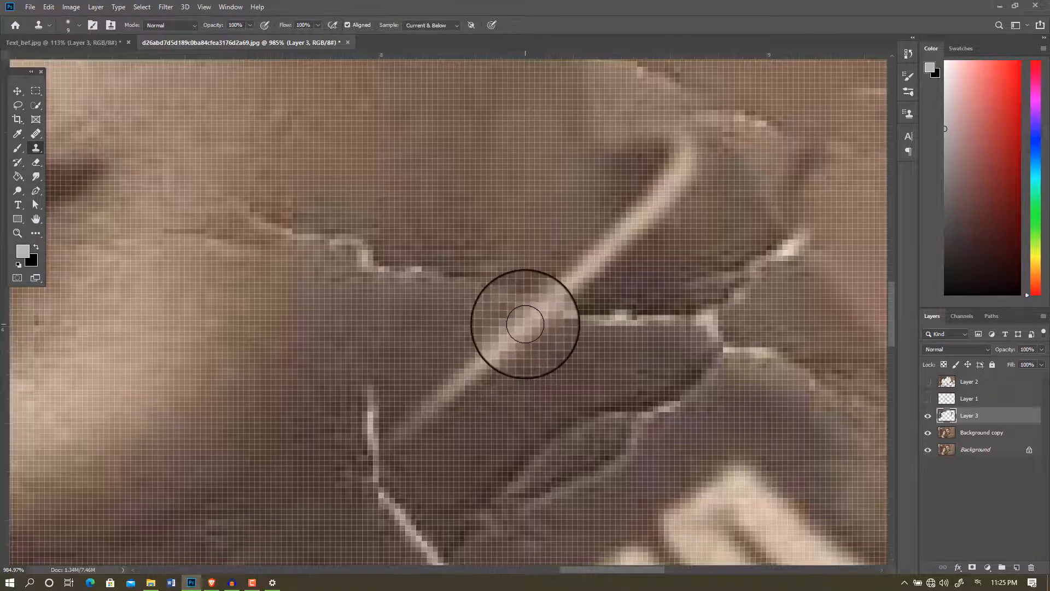
{"action": "mouse_move", "coordinate": [531, 316]}
{"action": "left_mouse_down"}
{"action": "mouse_move", "coordinate": [555, 292]}
{"action": "mouse_move", "coordinate": [520, 326]}
{"action": "mouse_move", "coordinate": [596, 255]}
{"action": "left_mouse_up"}
{"action": "scroll", "coordinate": [596, 255], "scroll_direction": "down", "scroll_amount": 8}
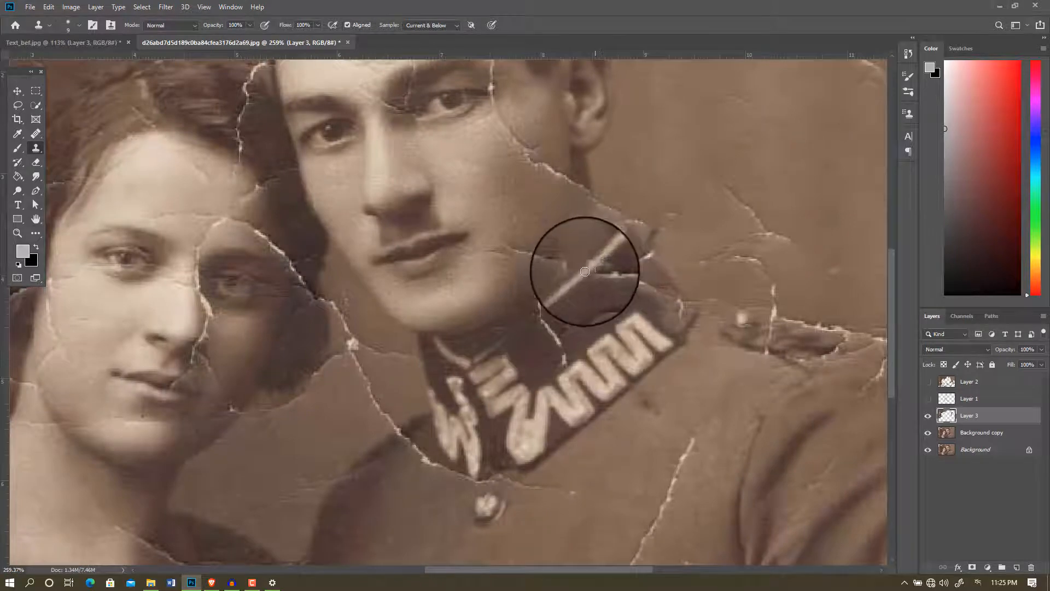
Resample the clean upper part of the white collar trim and clone it over the remaining flaw further down the trim
{"action": "scroll", "coordinate": [586, 265], "scroll_direction": "up", "scroll_amount": 3}
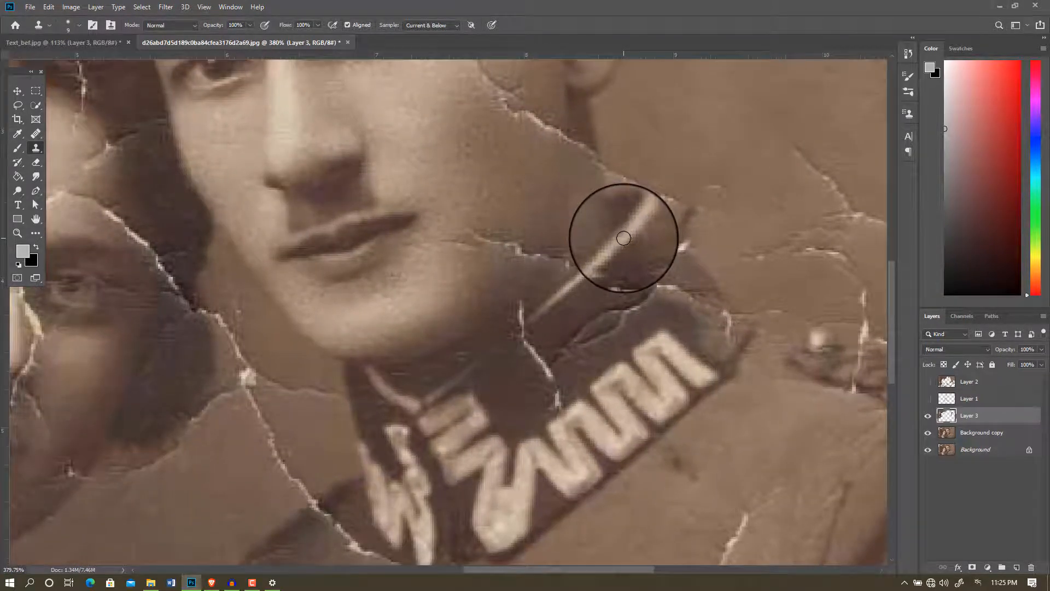
{"action": "left_click", "coordinate": [624, 237], "text": "alt"}
{"action": "left_click_drag", "start_coordinate": [596, 260], "coordinate": [593, 264]}
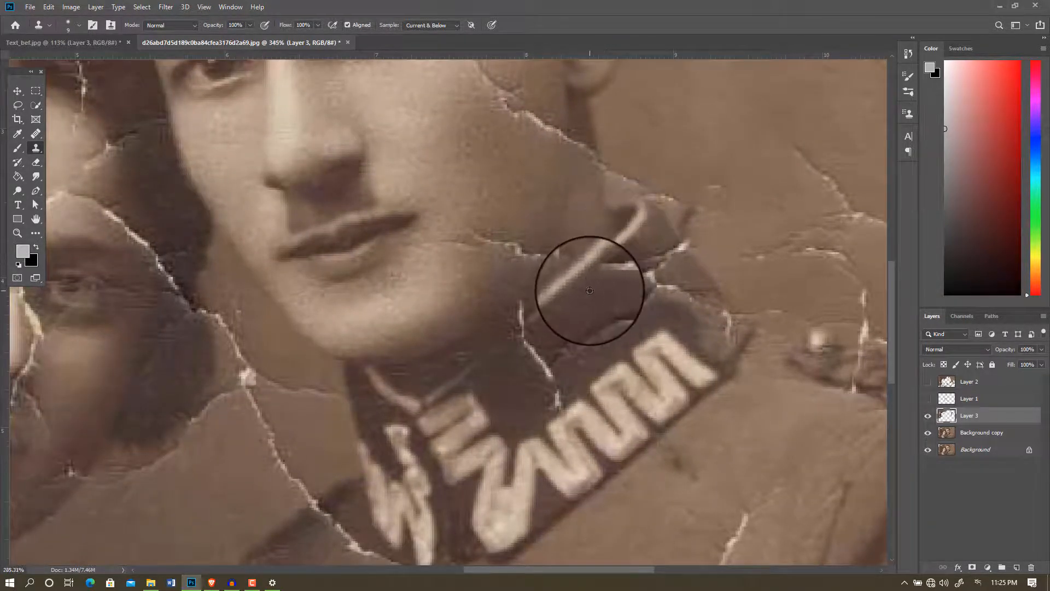
{"action": "scroll", "coordinate": [590, 282], "scroll_direction": "down", "scroll_amount": 3}
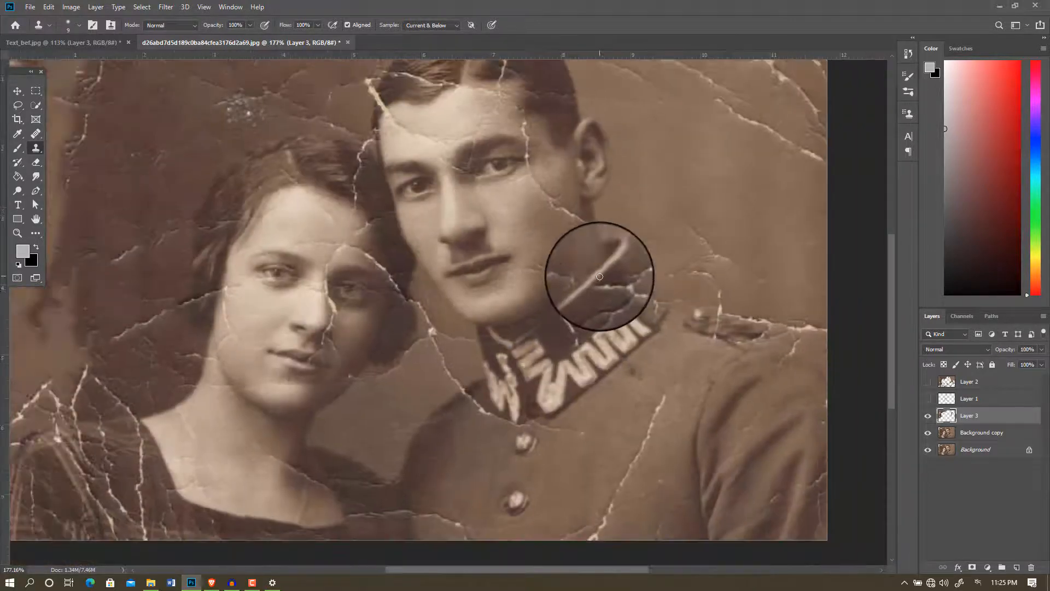
{"action": "scroll", "coordinate": [427, 322], "scroll_direction": "down", "scroll_amount": 1}
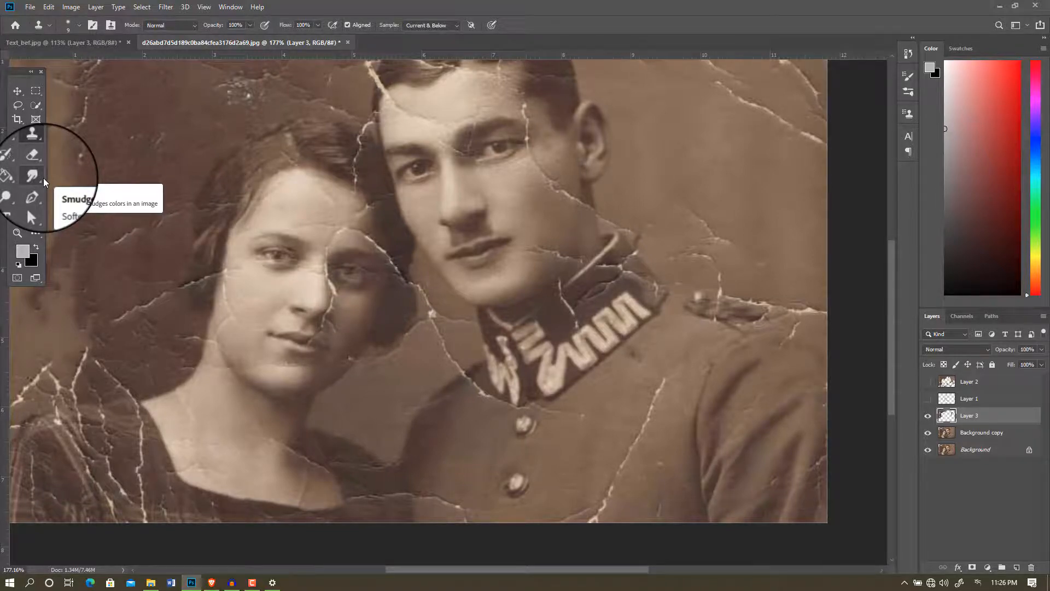
{"action": "scroll", "coordinate": [181, 166], "scroll_direction": "down", "scroll_amount": 3}
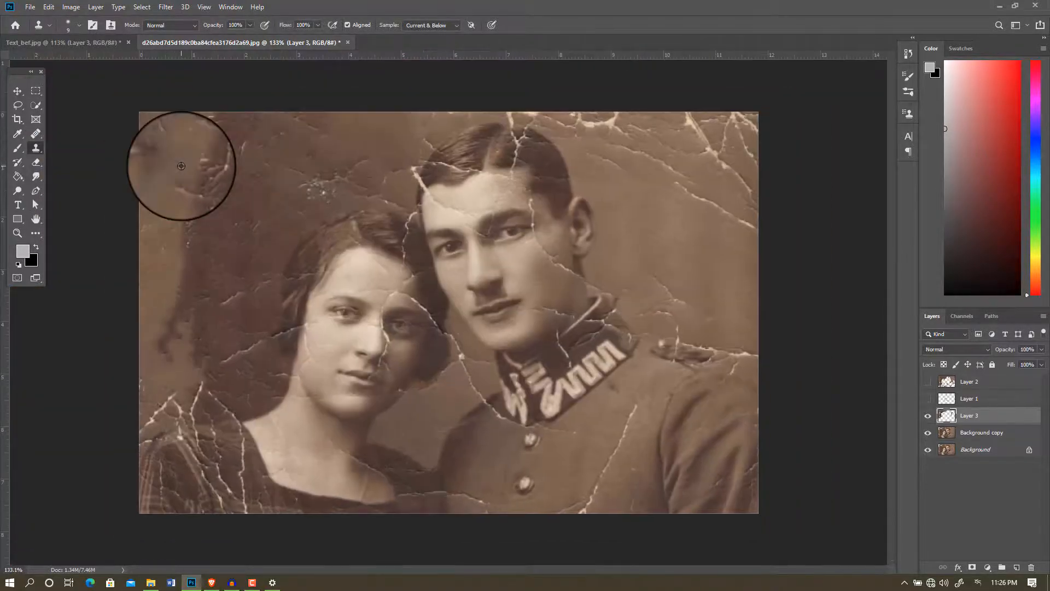